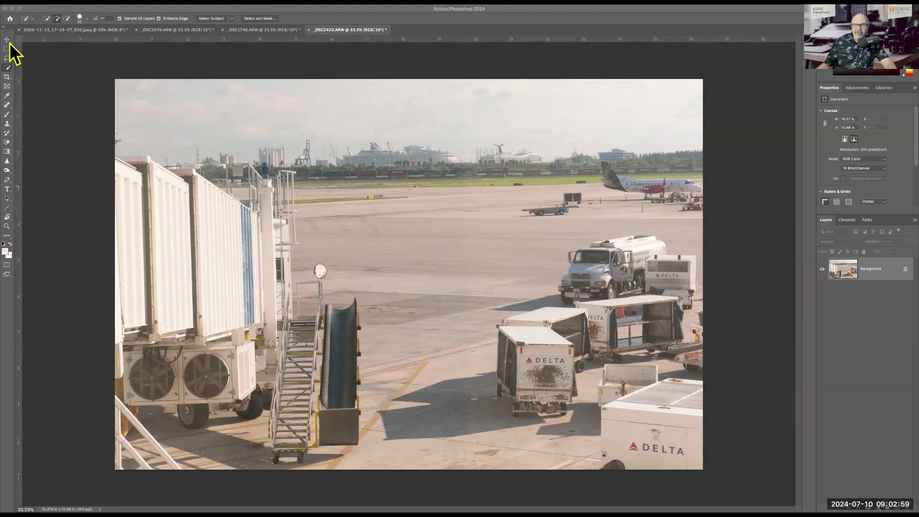
- Activate the Magic Wand tool and clear the existing sky selection
click(8, 68)
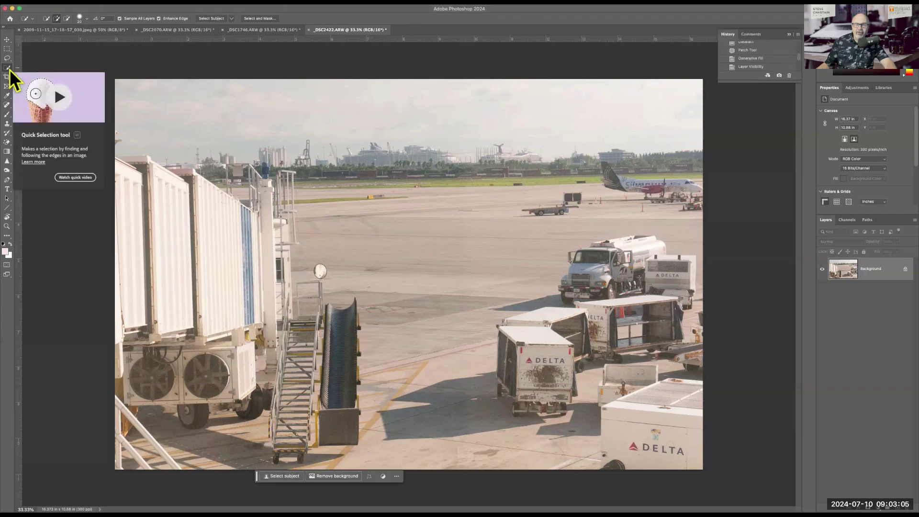
click(11, 69)
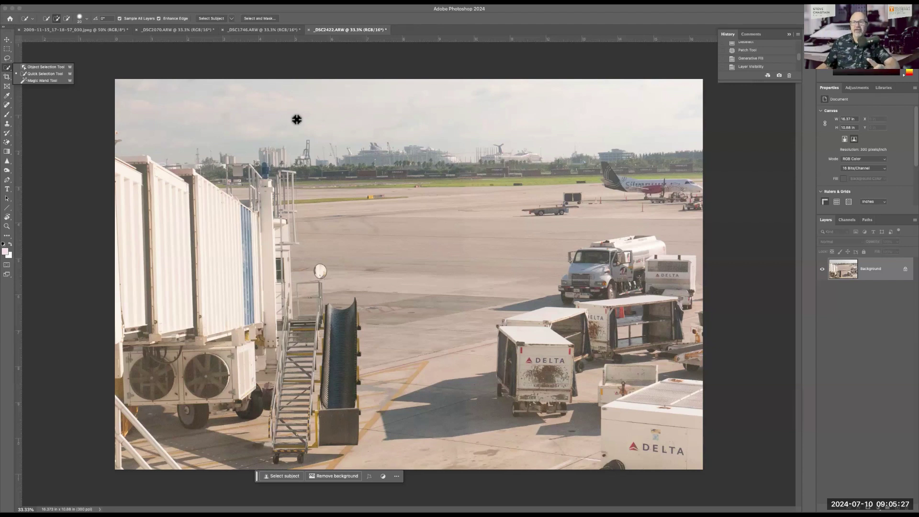
click(46, 82)
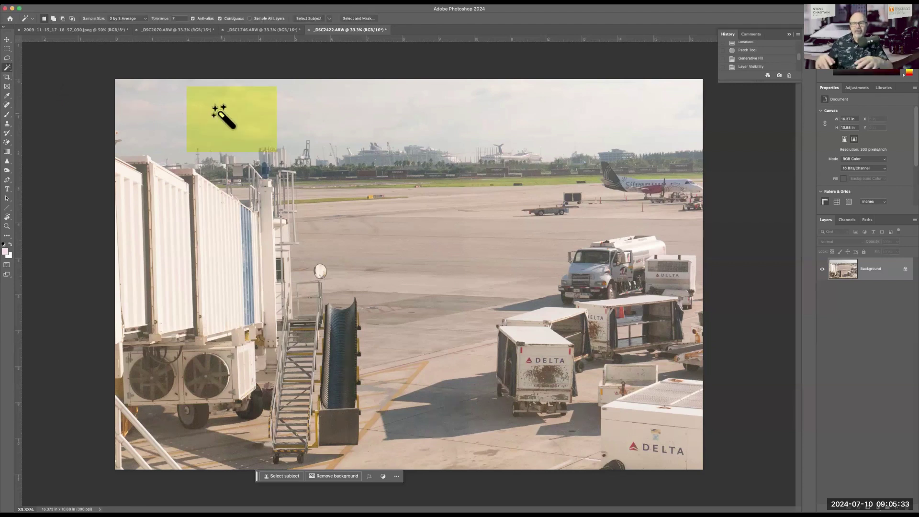
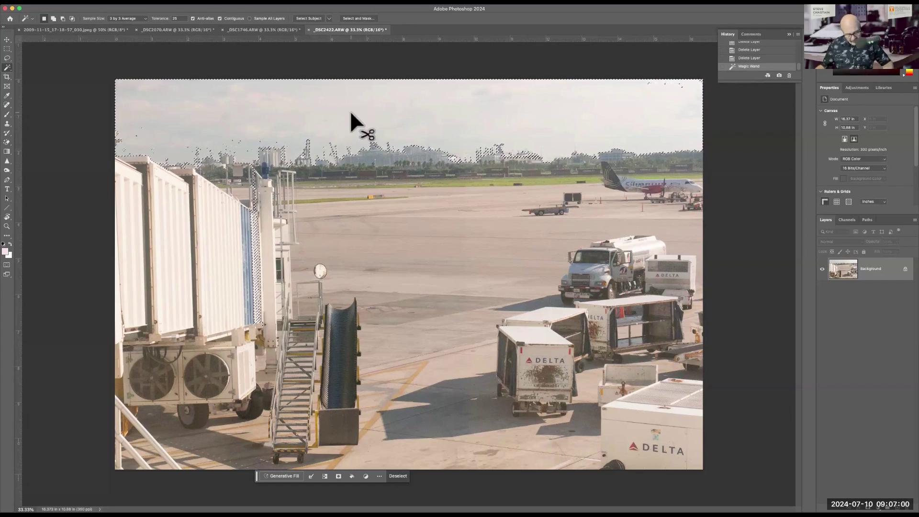
key(super+d)
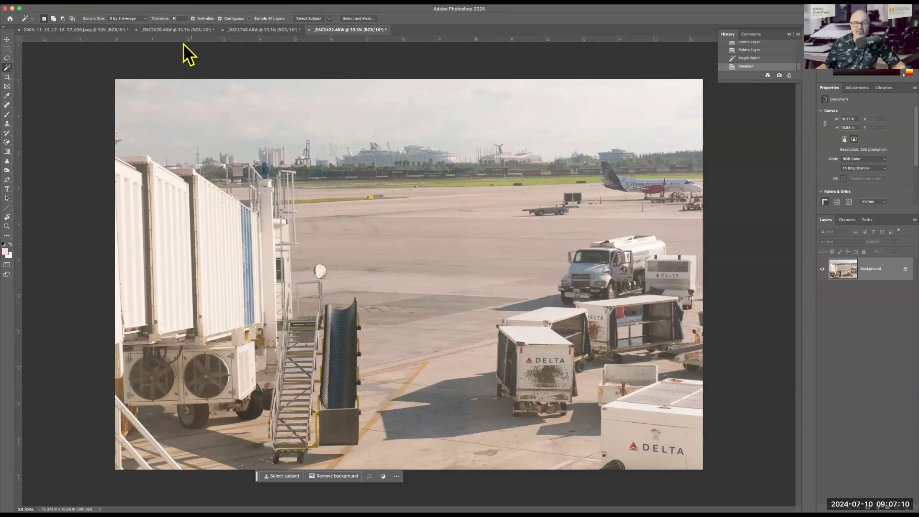
- Try selecting the sky with the Magic Wand at a tolerance of 10, and clear the selection
click(362, 118)
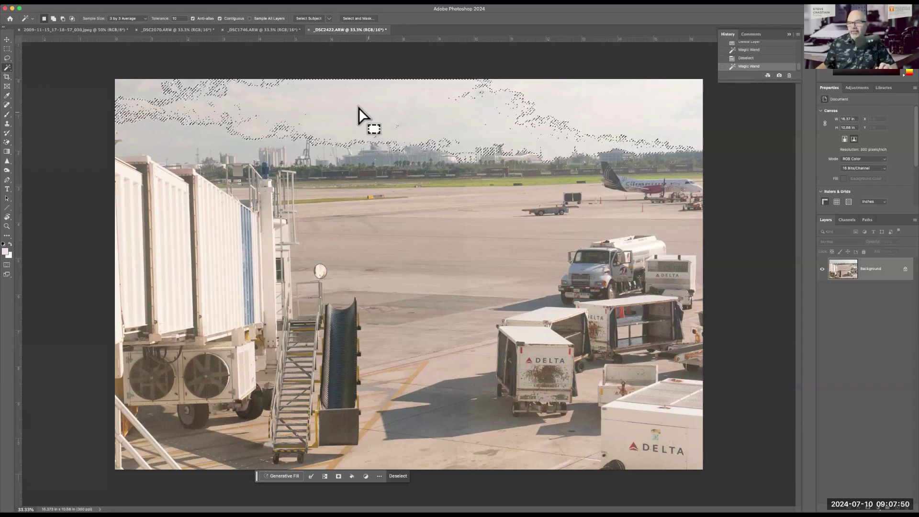
click(262, 70)
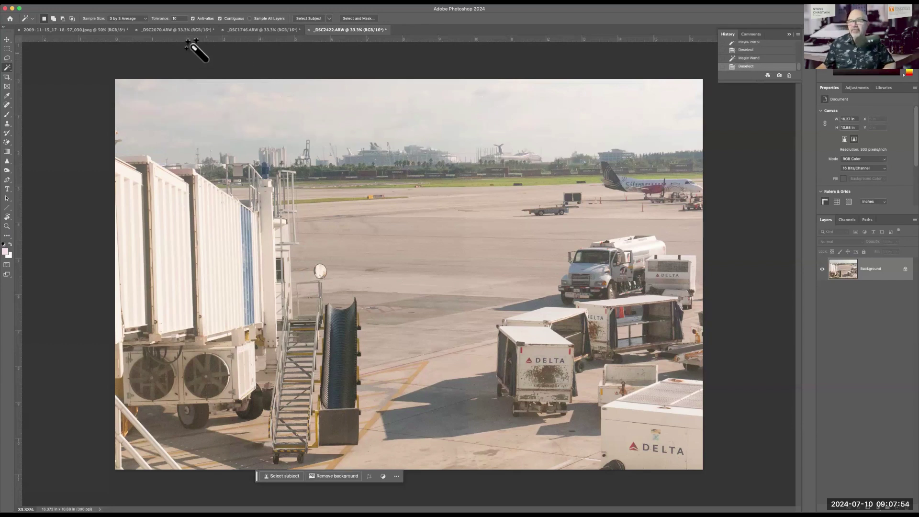
- Raise the Magic Wand tolerance, test it on the middle of the sky, and clear the selection
click(171, 22)
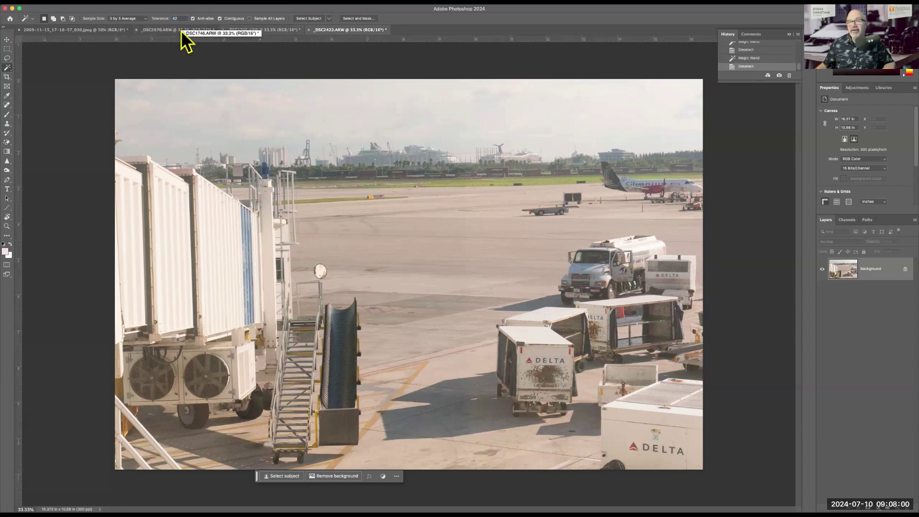
click(165, 19)
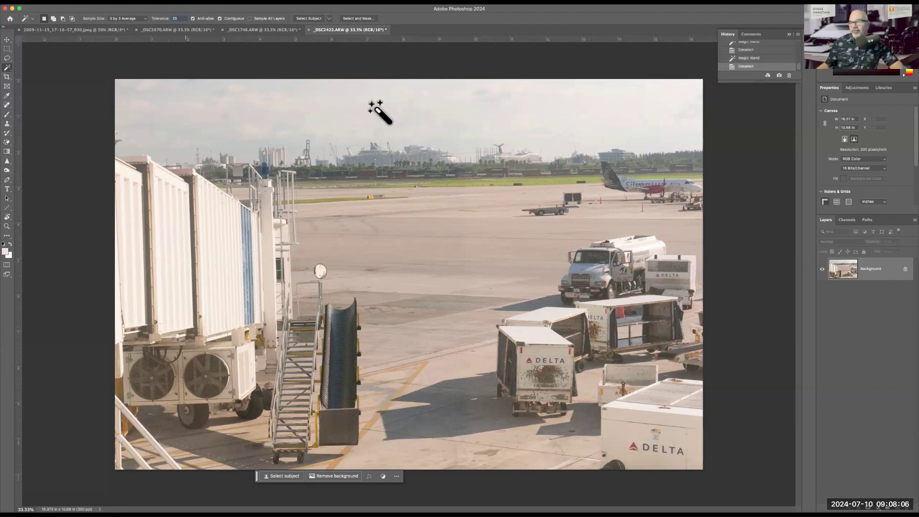
click(304, 118)
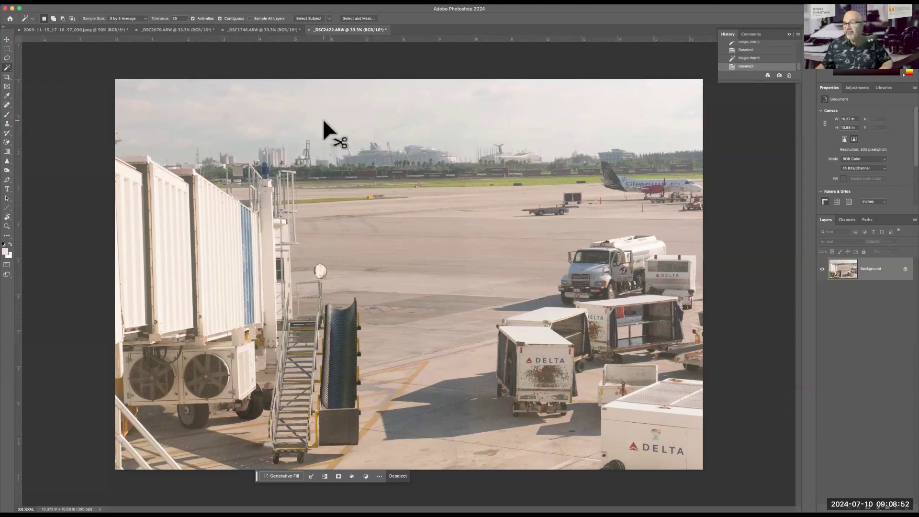
key(super+d)
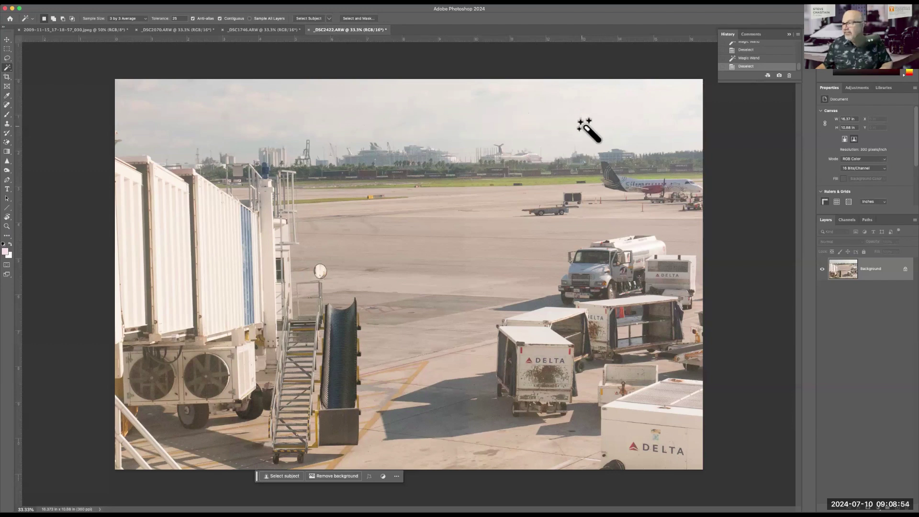
- Sample different parts of the sky with the Magic Wand and add the unselected sky above the airplane to complete the sky selection
click(611, 114)
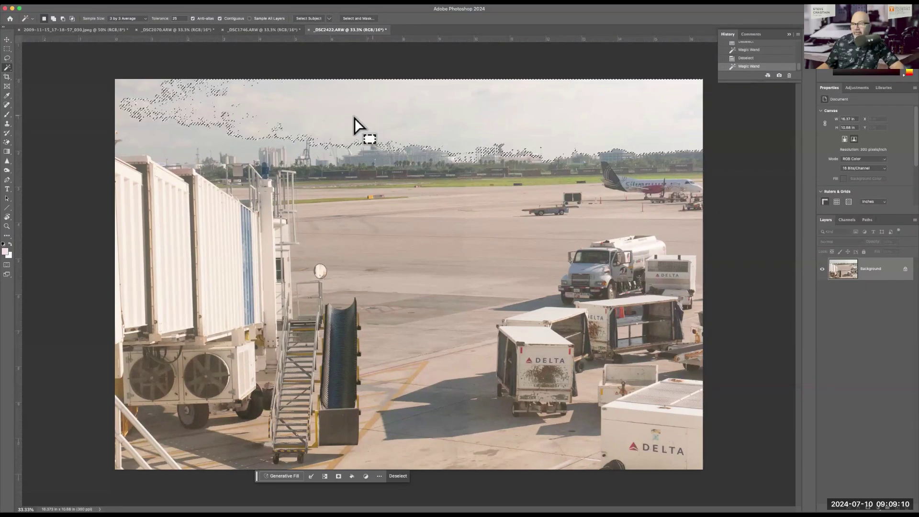
click(174, 137)
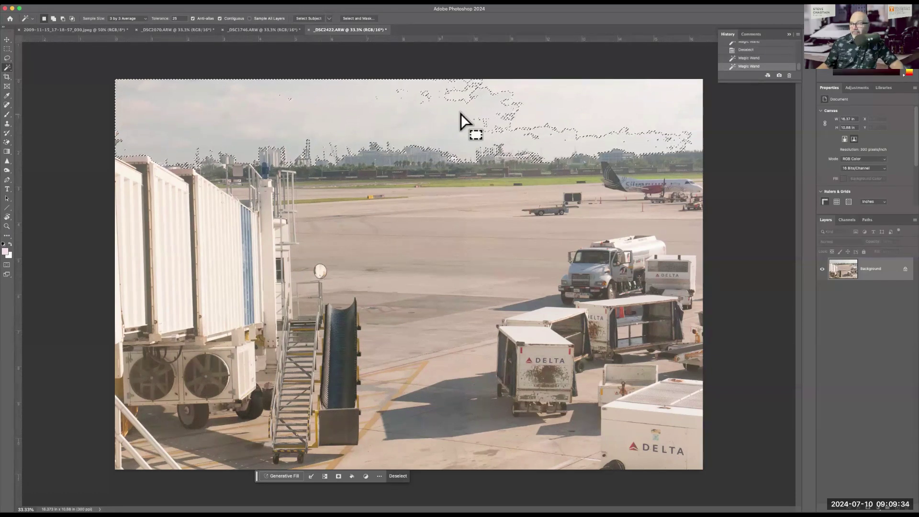
click(588, 105)
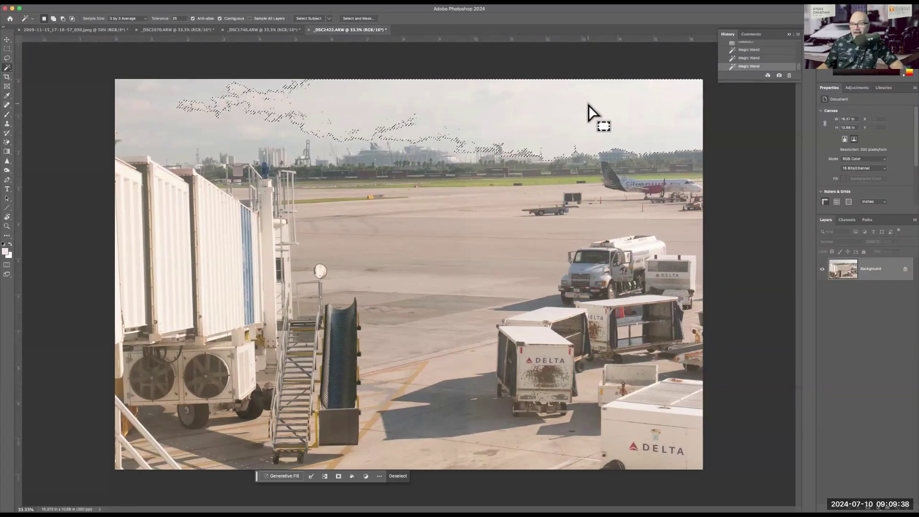
click(181, 91)
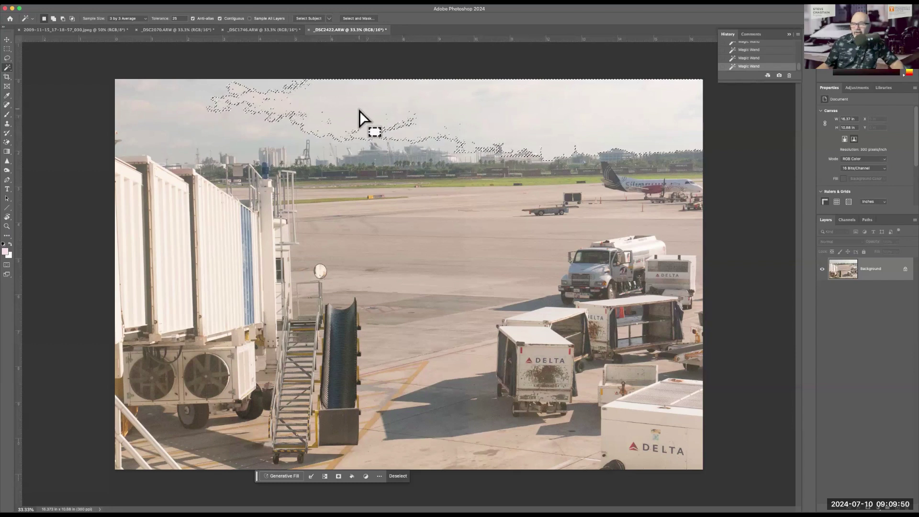
click(194, 128)
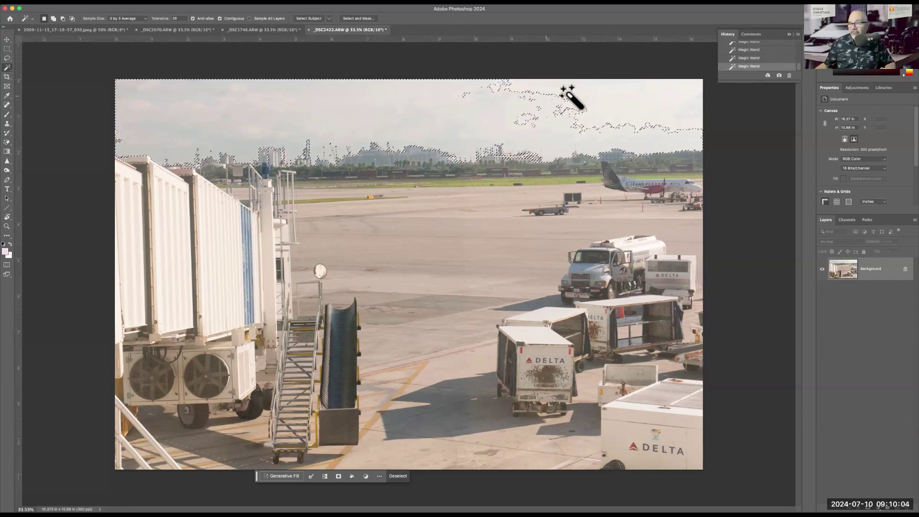
key(shift)
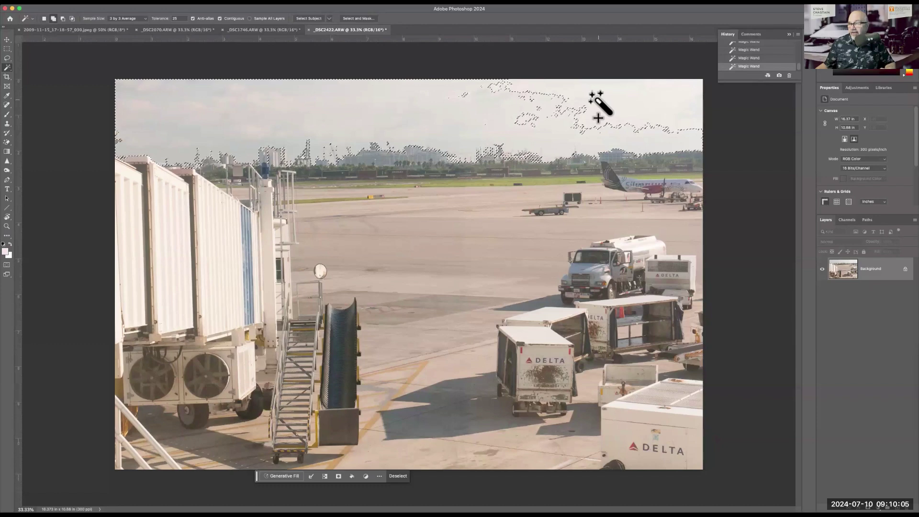
shift+click(620, 96)
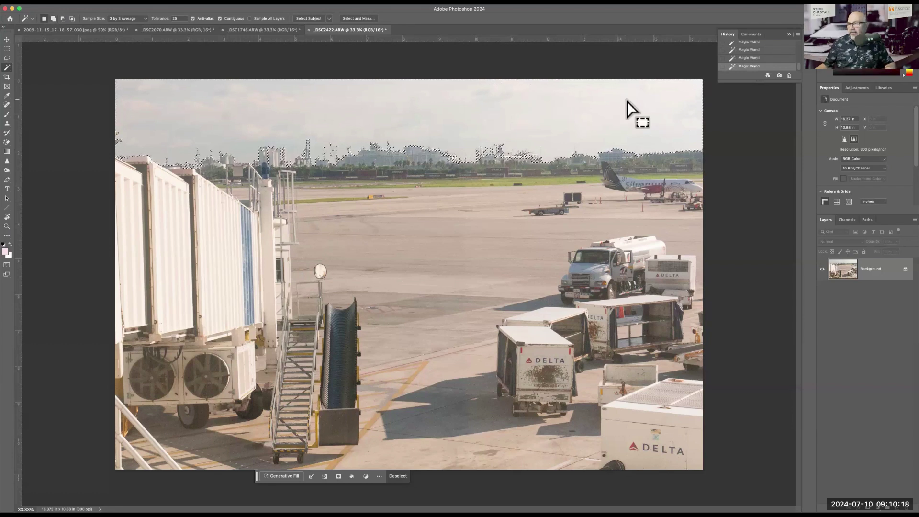
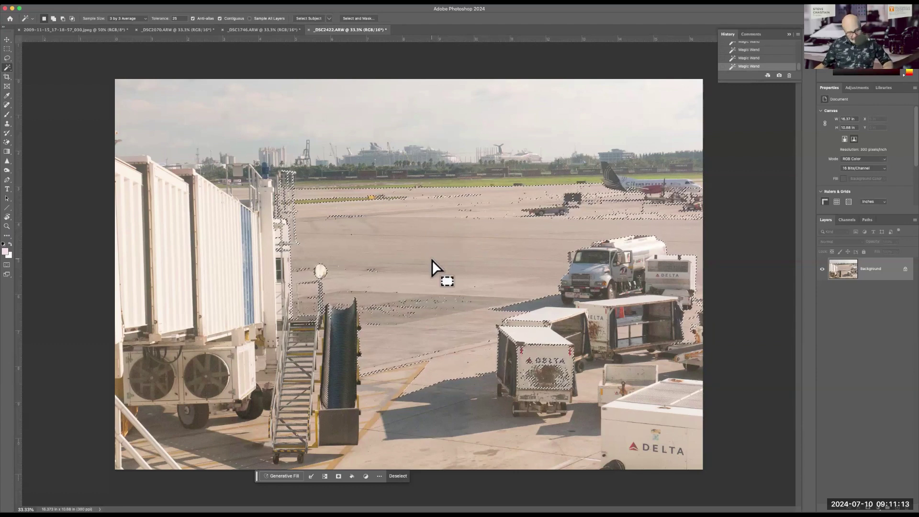
- Subtract the open tarmac in front of the fuel truck from the Magic Wand selection, and deselect what remains
key(shift)
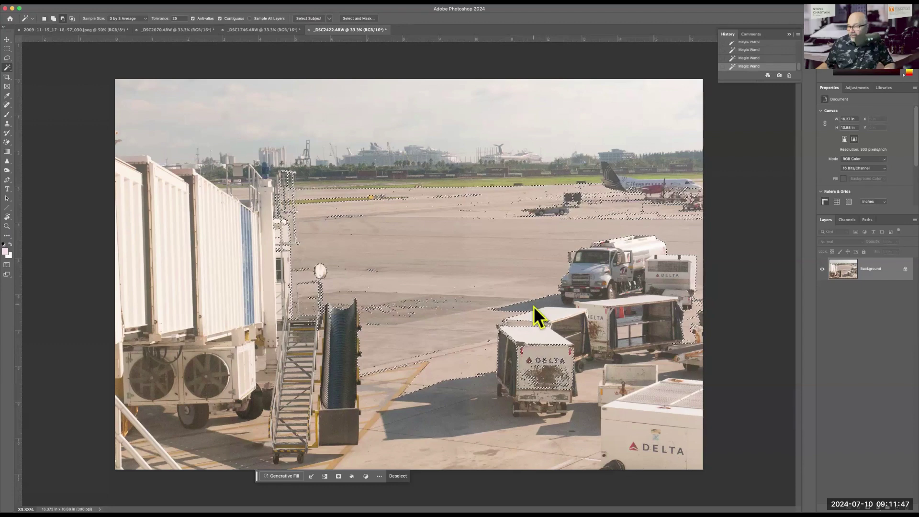
click(531, 284)
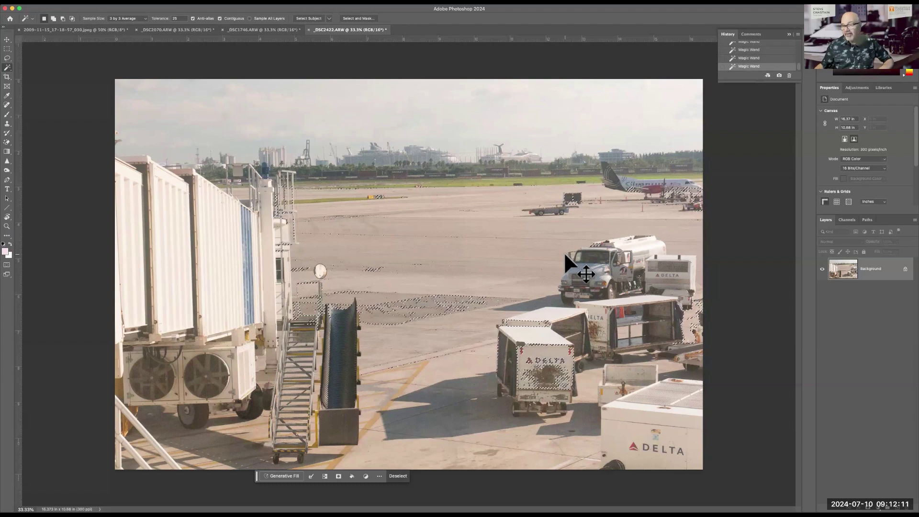
key(super+d)
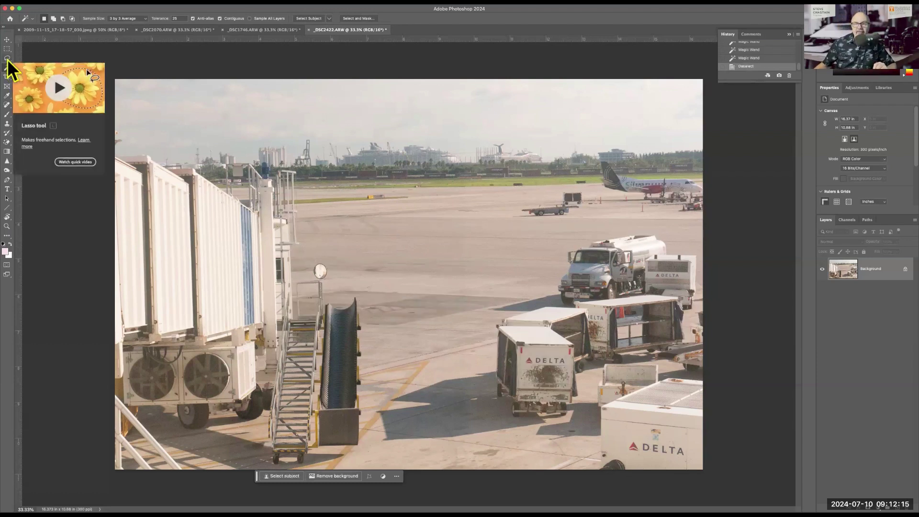
- Draw a Lasso selection around the two distant carts and add the parked airplane to it
drag(8, 60, 28, 55)
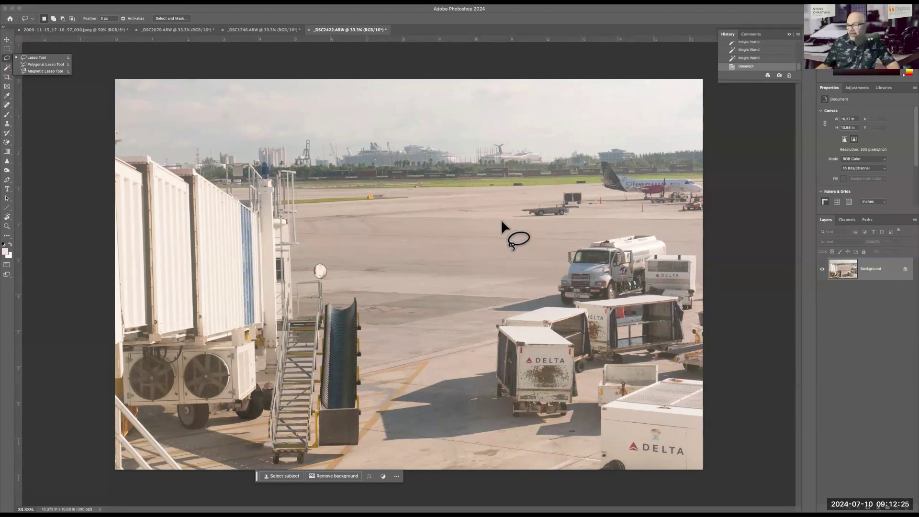
mouse_move(522, 218)
mouse_down()
mouse_move(579, 216)
mouse_move(596, 198)
mouse_up()
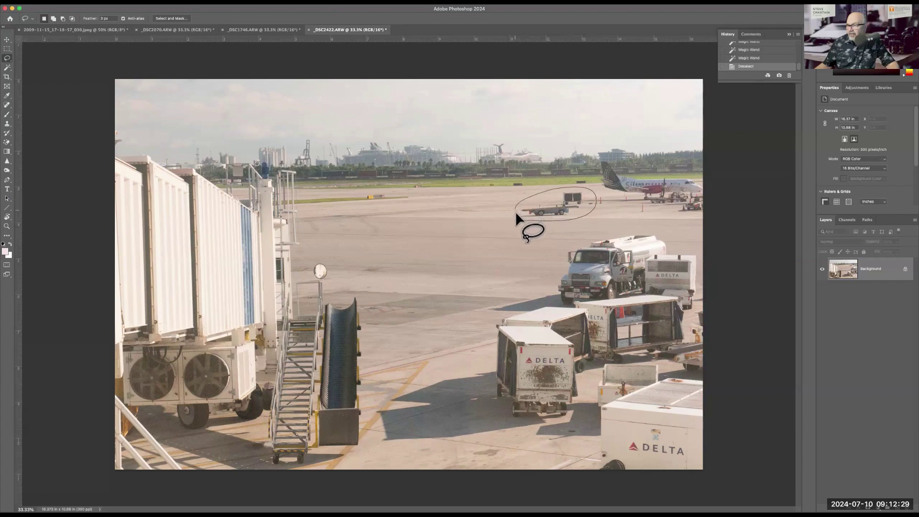
drag(527, 220, 527, 220)
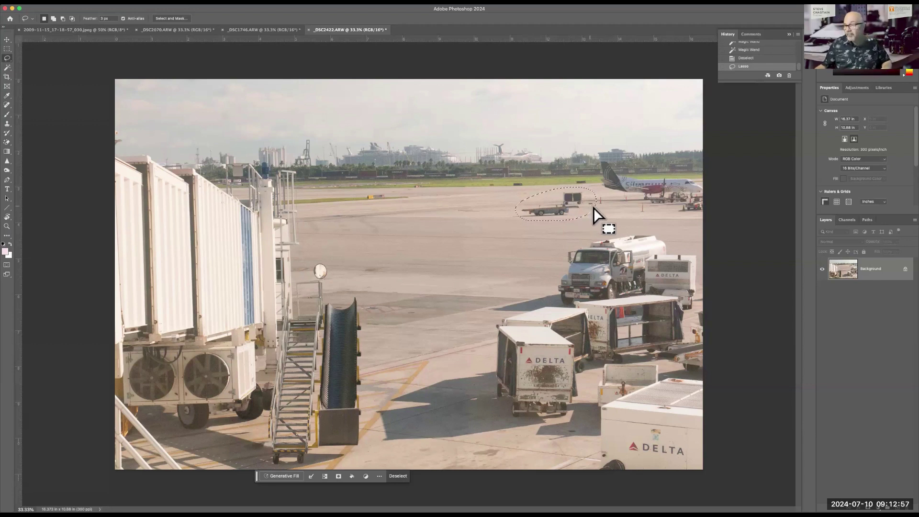
key(shift)
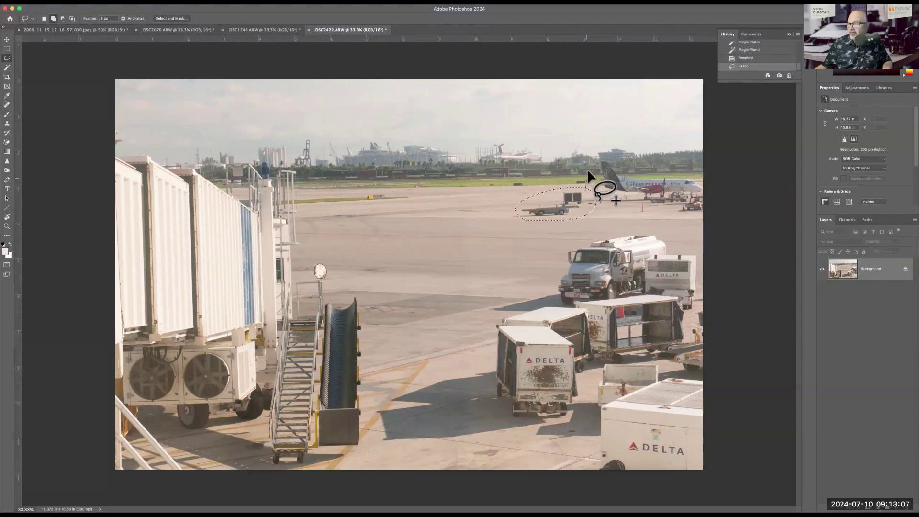
mouse_move(586, 188)
mouse_down()
mouse_move(599, 158)
mouse_move(614, 158)
mouse_move(690, 169)
mouse_move(703, 193)
mouse_move(699, 210)
mouse_move(649, 215)
mouse_move(585, 213)
mouse_move(585, 198)
mouse_up()
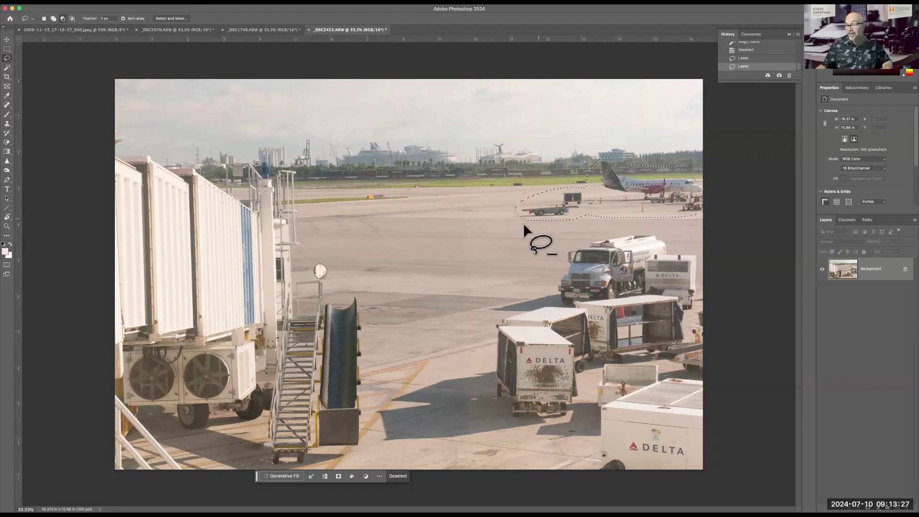
- Subtract the two carts from the Lasso selection, and clear the whole selection
mouse_move(515, 224)
mouse_down()
mouse_move(591, 227)
mouse_move(606, 195)
mouse_move(575, 179)
mouse_move(524, 189)
mouse_move(504, 202)
mouse_move(507, 221)
mouse_move(524, 228)
mouse_up()
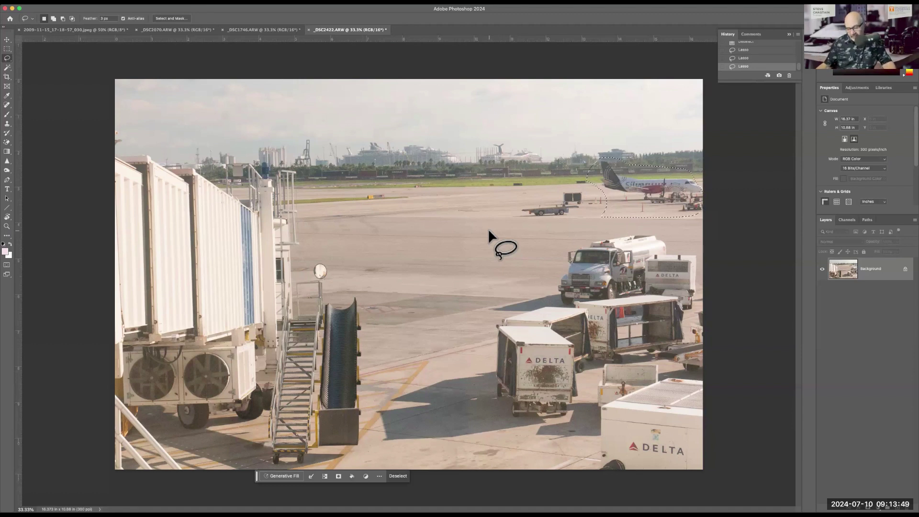
key(super+d)
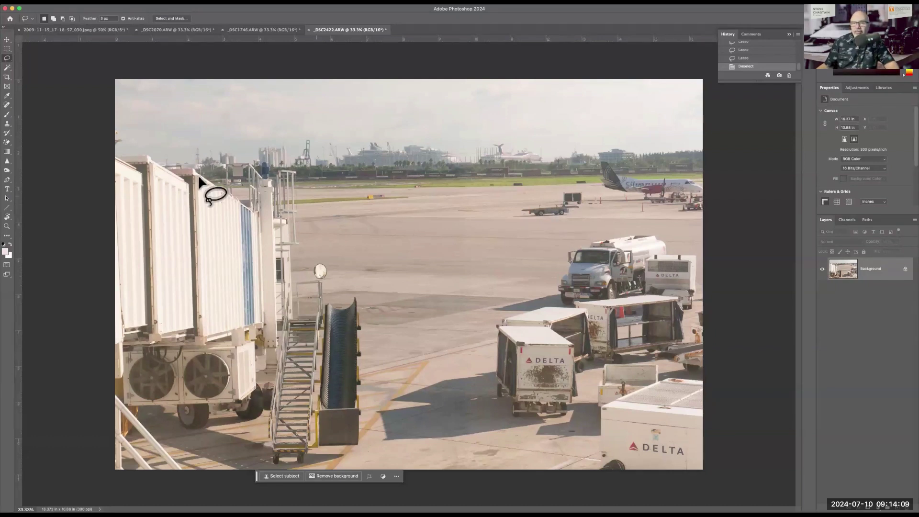
- Outline the two distant carts with the Patch tool, replace them with the clear tarmac beside them, and deselect
click(11, 107)
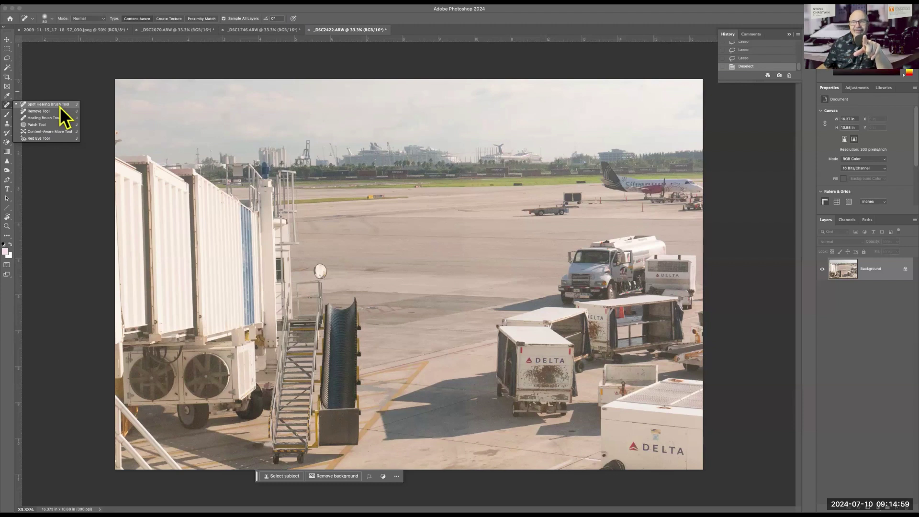
click(36, 124)
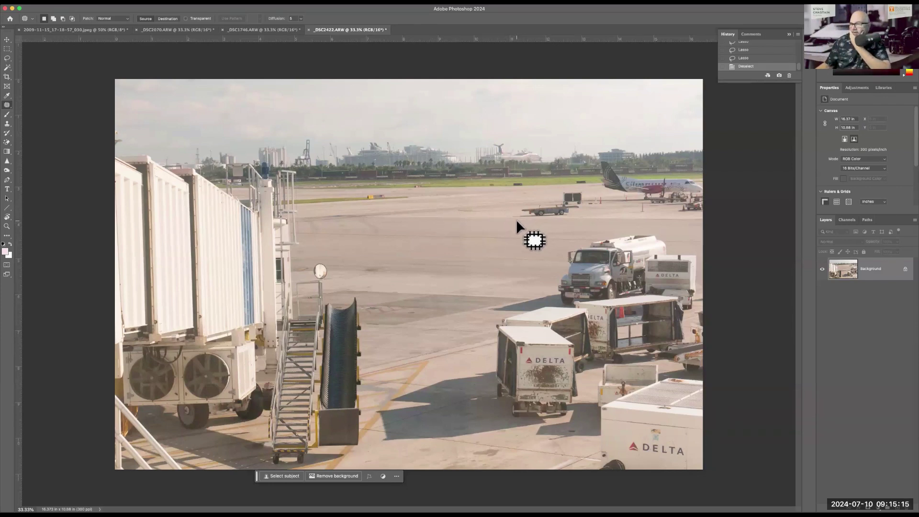
mouse_move(517, 220)
mouse_down()
mouse_move(582, 210)
mouse_move(585, 190)
mouse_move(561, 186)
mouse_move(514, 211)
mouse_move(519, 220)
mouse_up()
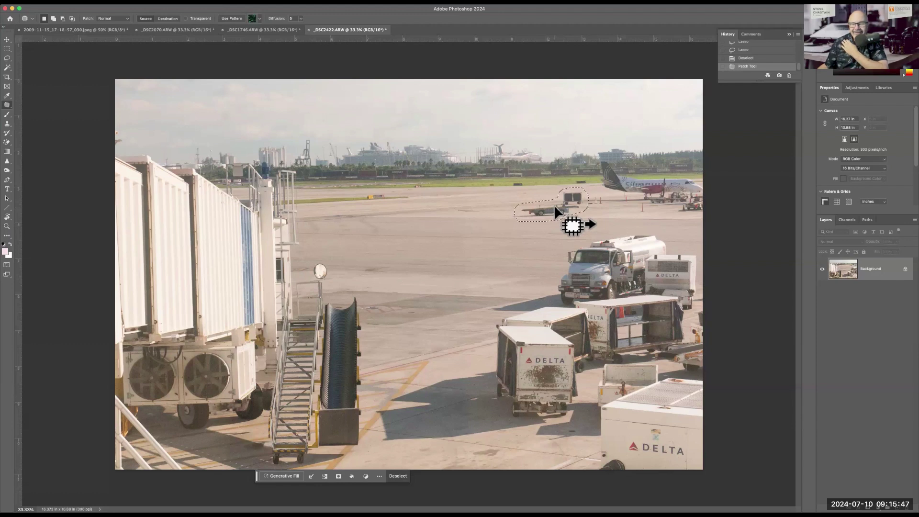
drag(557, 207, 469, 215)
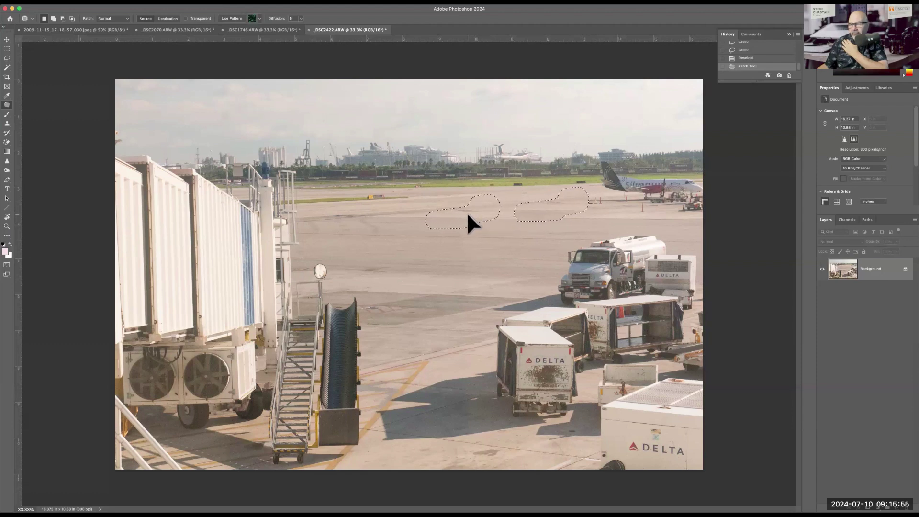
drag(566, 213, 478, 208)
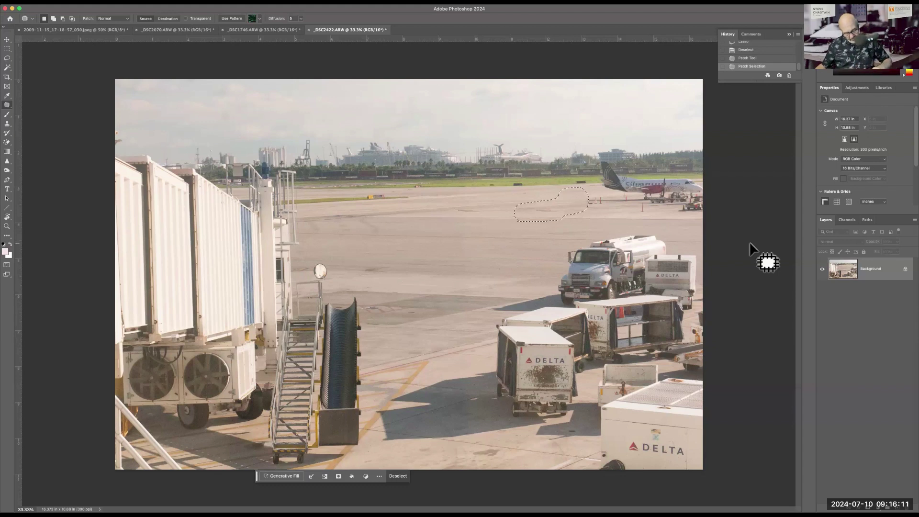
key(super+d)
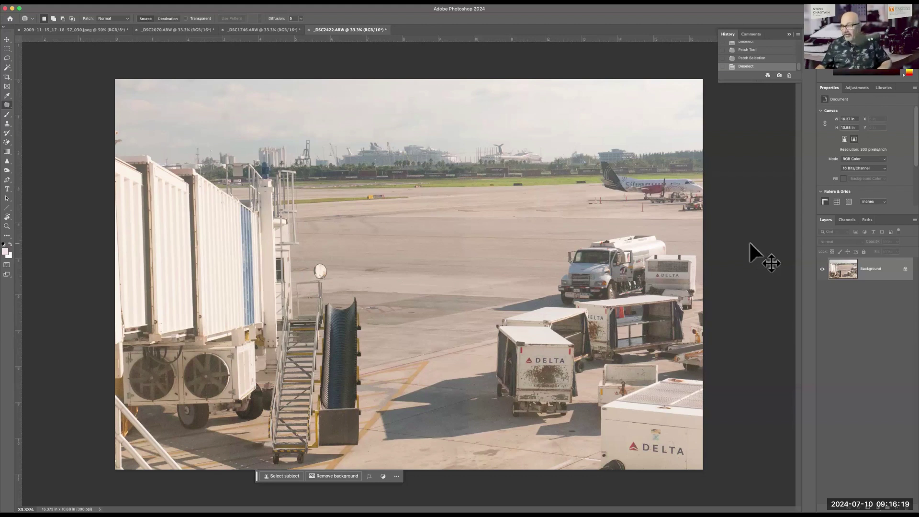
- Undo the patch that removed the two distant carts and clear the restored outline
key(super+z)
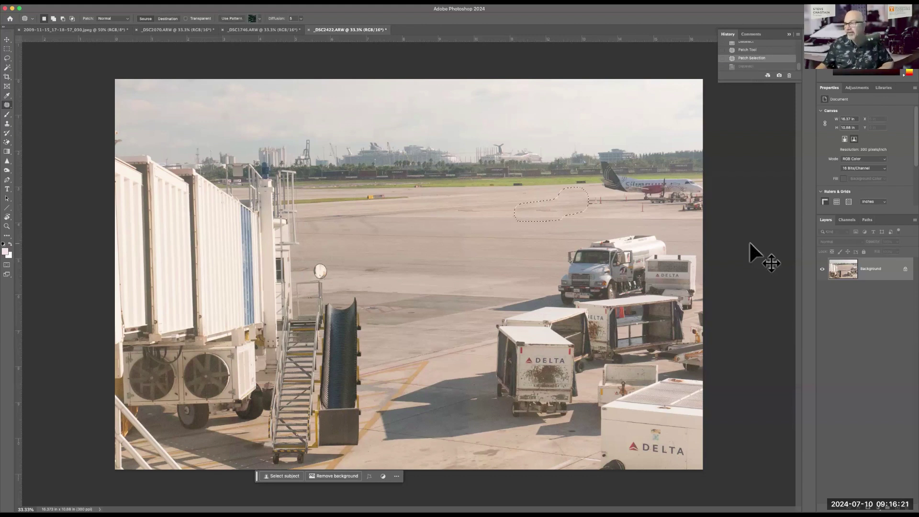
key(super+z)
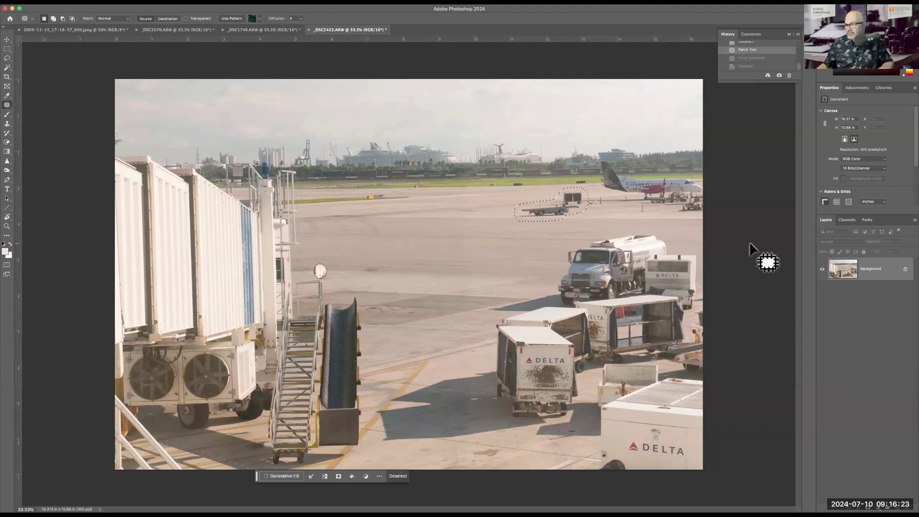
key(super+d)
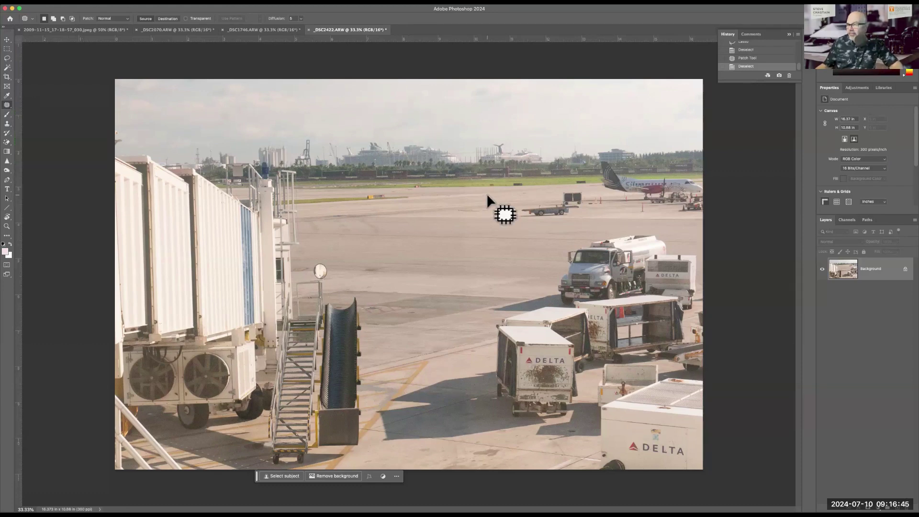
- Outline the two distant carts with a looser Patch selection and replace them with clear tarmac
mouse_move(522, 219)
mouse_down()
mouse_move(559, 217)
mouse_move(591, 205)
mouse_move(590, 194)
mouse_move(543, 189)
mouse_move(518, 204)
mouse_move(516, 215)
mouse_move(530, 219)
mouse_up()
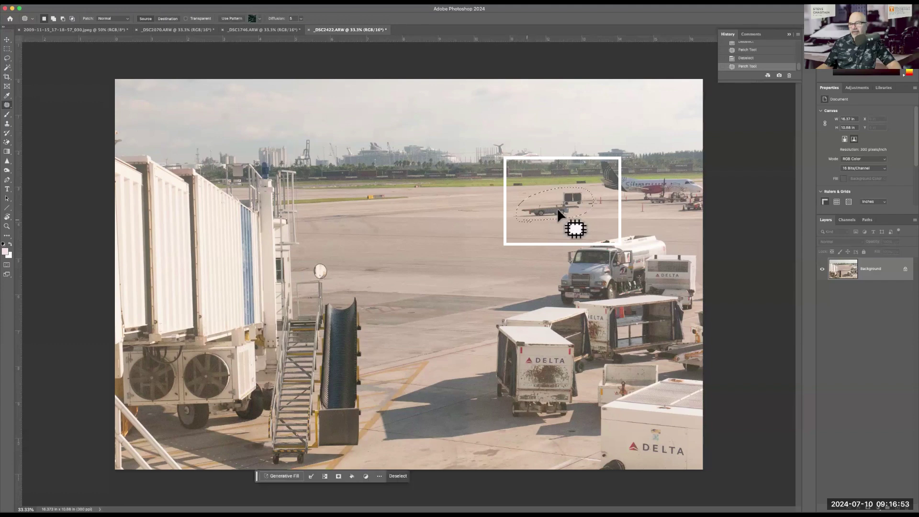
drag(553, 206, 523, 250)
drag(453, 246, 405, 177)
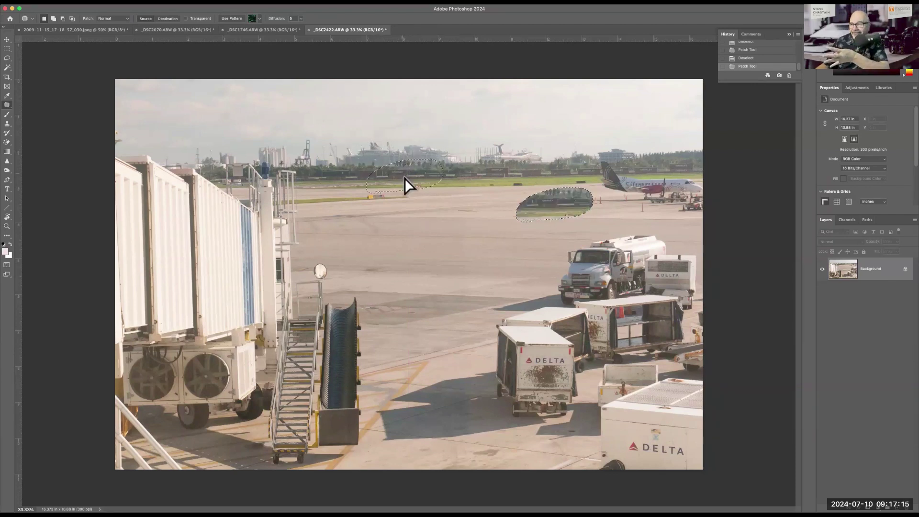
mouse_move(441, 212)
mouse_down()
mouse_move(453, 219)
mouse_move(455, 200)
mouse_up()
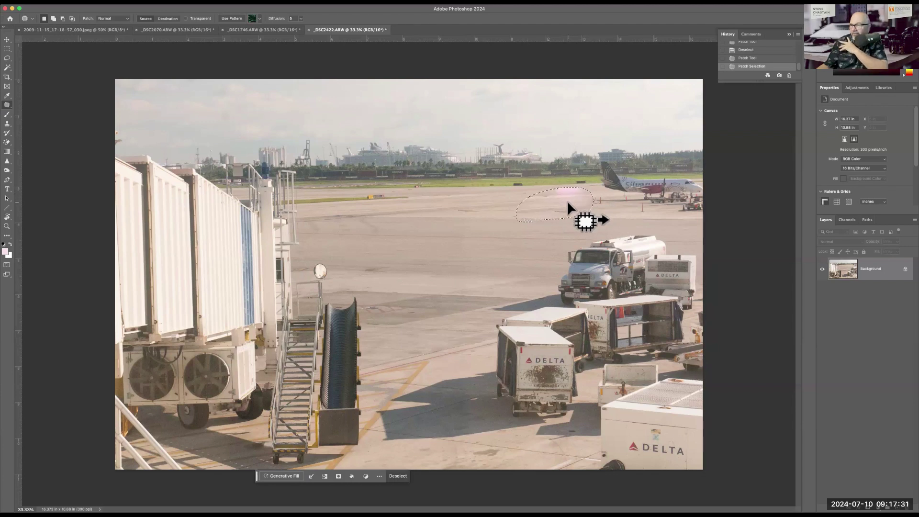
- Patch the same outlined area again with clean tarmac to smooth the repair, and deselect
mouse_move(524, 220)
mouse_down()
mouse_move(500, 249)
mouse_move(427, 248)
mouse_up()
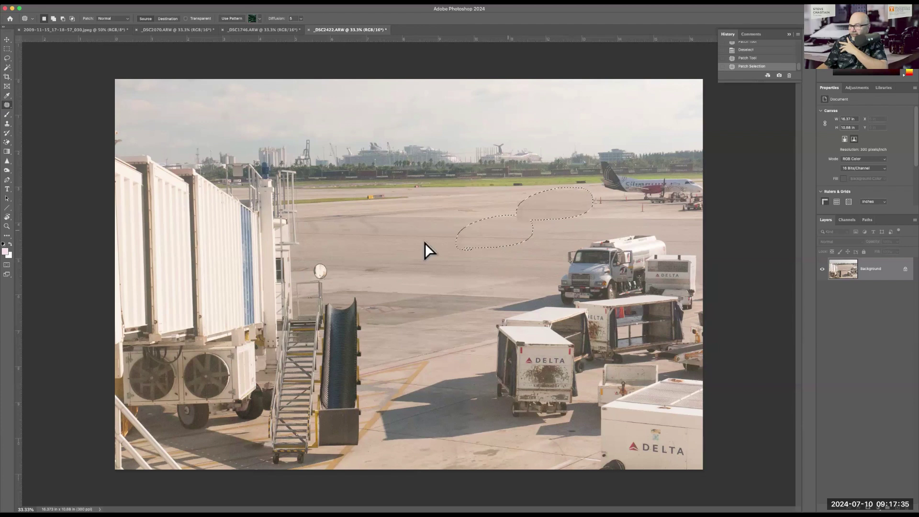
drag(521, 249, 501, 246)
drag(453, 210, 494, 203)
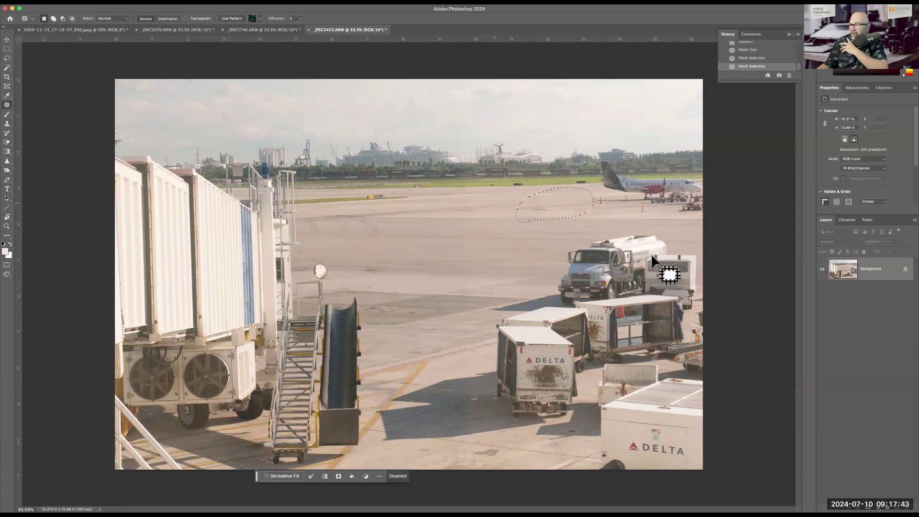
key(super+d)
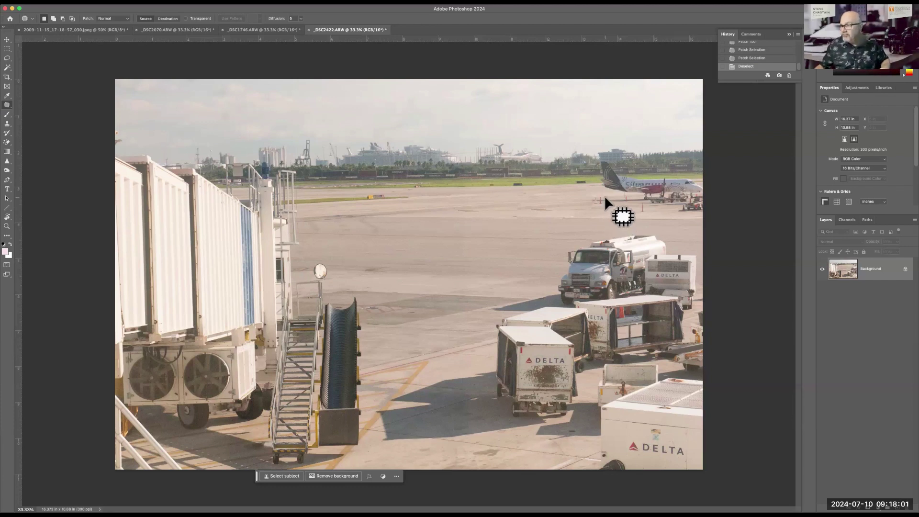
- Outline the small cones near the parked airplane in one combined Patch selection, replace them with nearby clear tarmac, and deselect
mouse_move(605, 196)
mouse_down()
mouse_move(592, 188)
mouse_move(587, 197)
mouse_move(601, 213)
mouse_move(606, 195)
mouse_up()
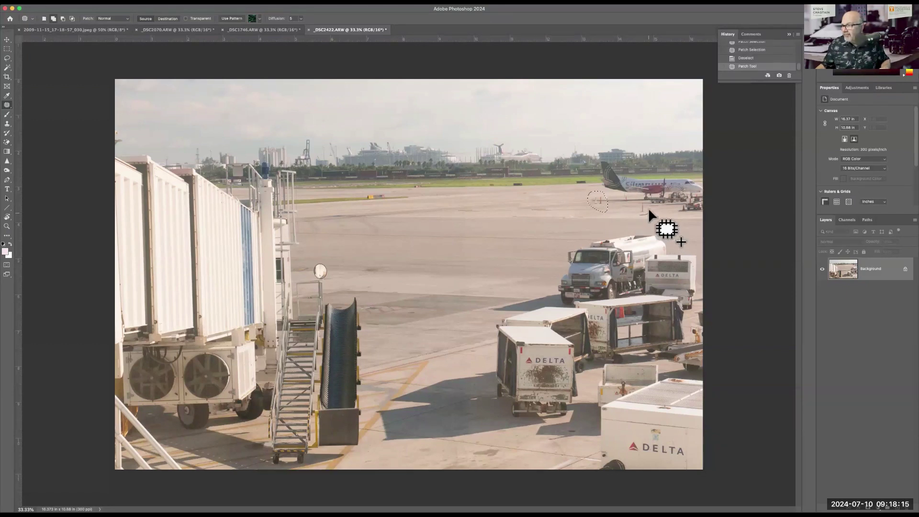
drag(650, 211, 623, 200)
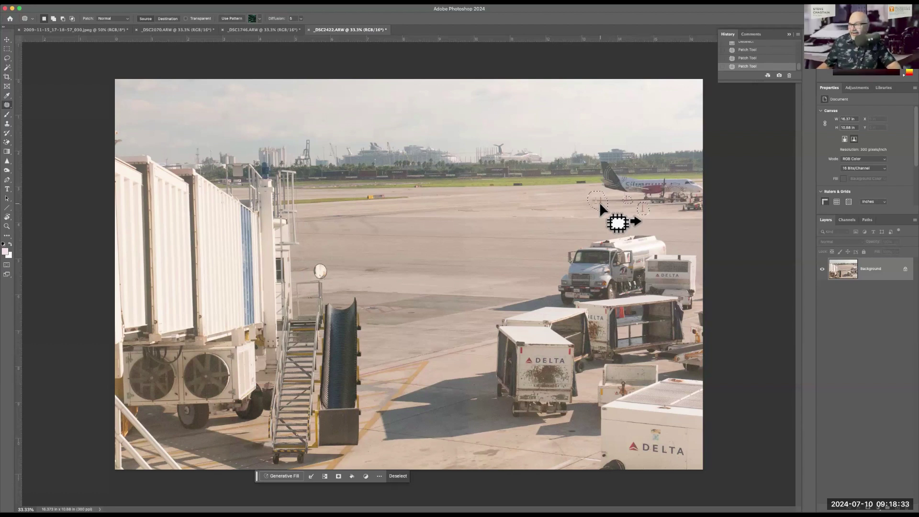
drag(618, 204, 617, 204)
mouse_move(571, 193)
mouse_down()
mouse_move(583, 222)
mouse_move(639, 201)
mouse_move(610, 208)
mouse_move(582, 232)
mouse_move(597, 233)
mouse_move(586, 225)
mouse_up()
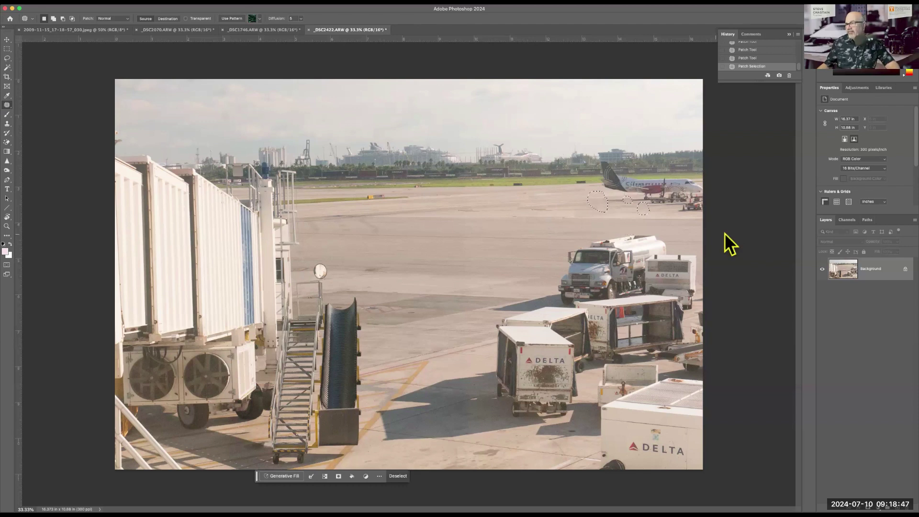
key(super+d)
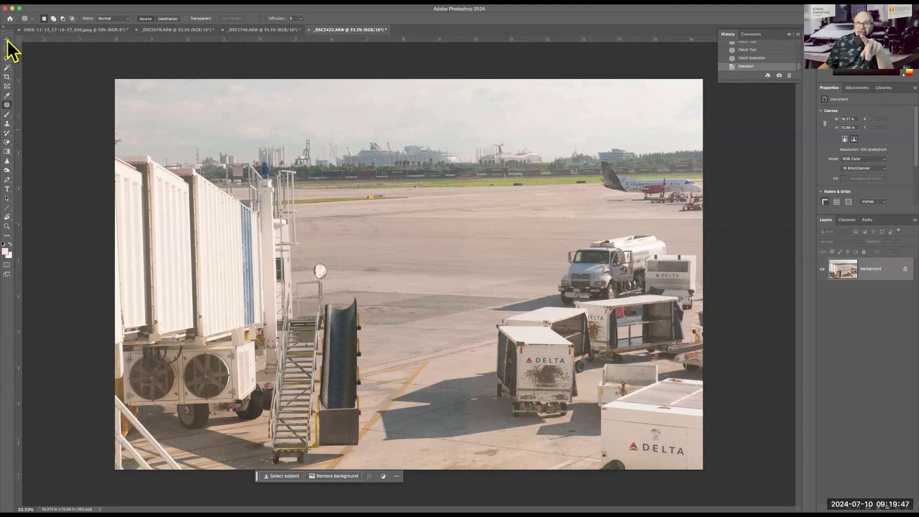
- Choose the Clone Stamp tool and try out smaller and larger brush sizes, finishing with a small brush
click(12, 128)
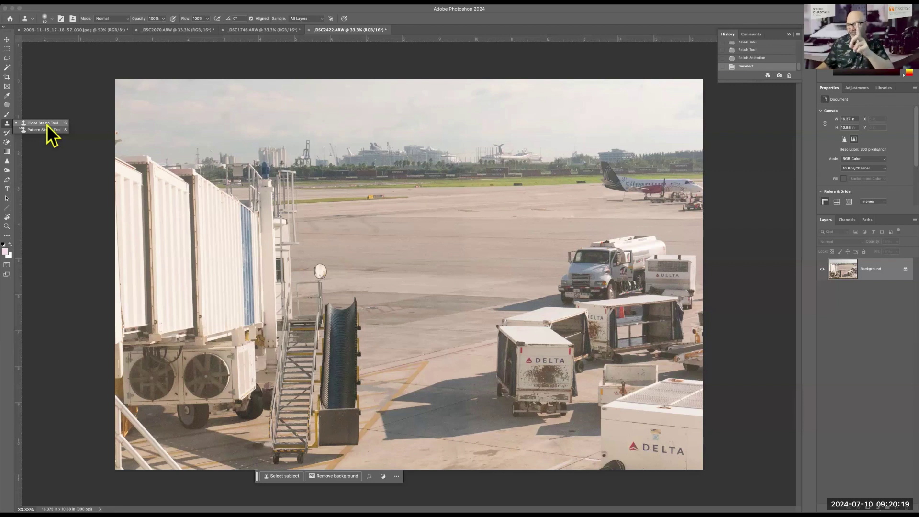
click(47, 123)
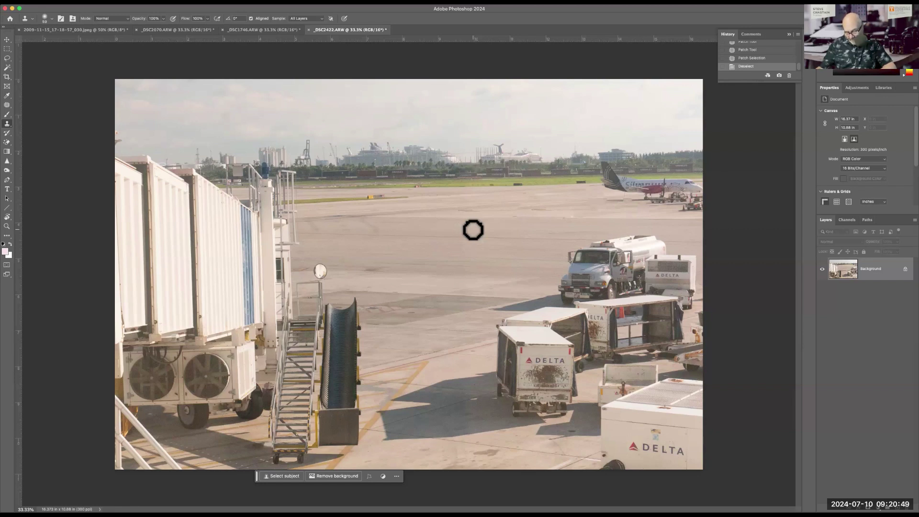
key(bracketleft)
key(bracketleft)
key(bracketleft)
key(bracketleft)
key(bracketleft)
key(bracketleft)
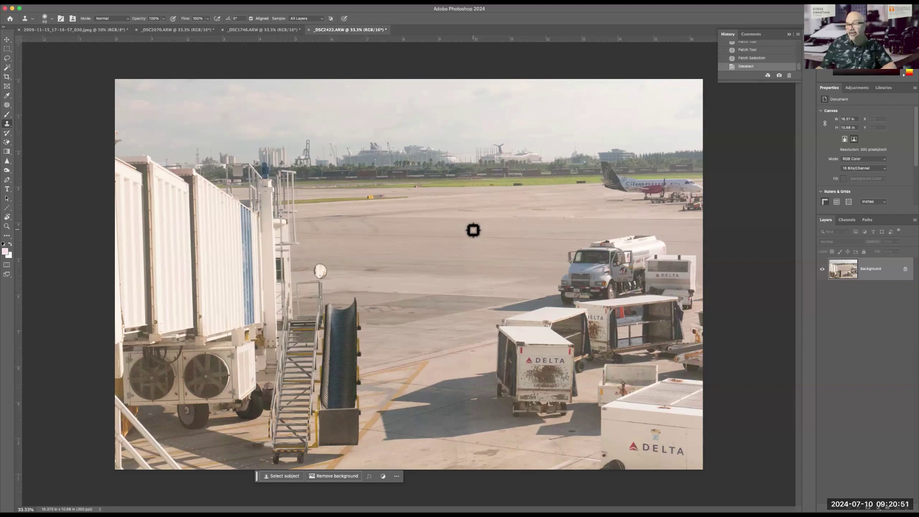
key(bracketleft)
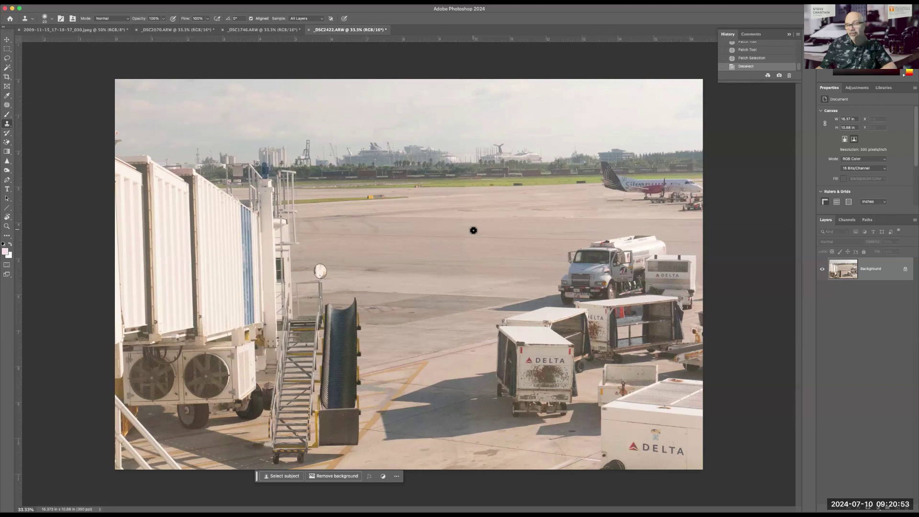
key(bracketright)
key(bracketright)
key(bracketright)
key(bracketright)
key(bracketright)
key(bracketright)
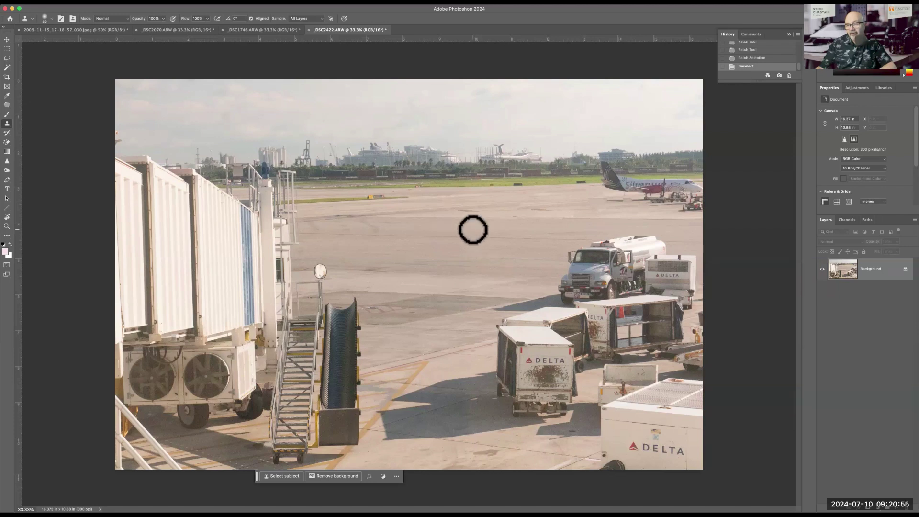
key(bracketright)
key(bracketright)
key(bracketright)
key(bracketright)
key(bracketright)
key(bracketright)
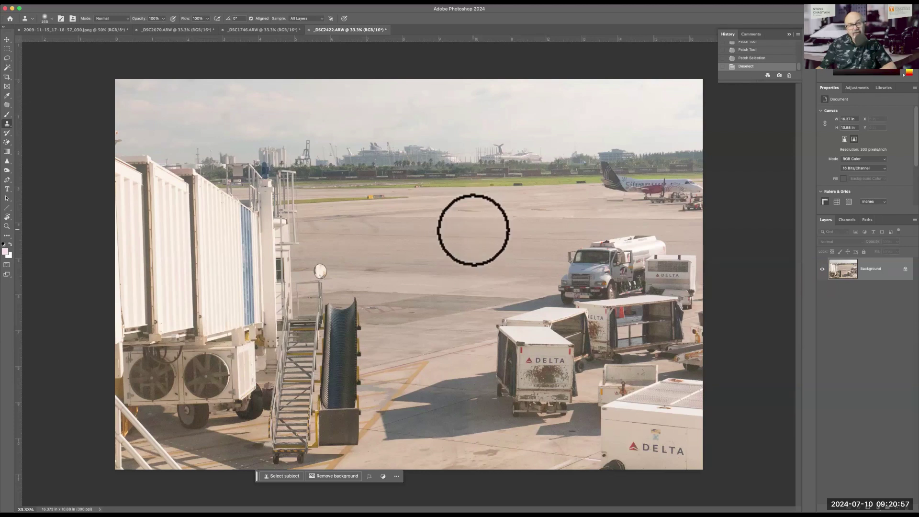
key(bracketleft)
key(bracketleft)
key(bracketleft)
key(bracketleft)
key(bracketleft)
key(bracketleft)
key(bracketleft)
key(bracketleft)
key(bracketleft)
key(bracketleft)
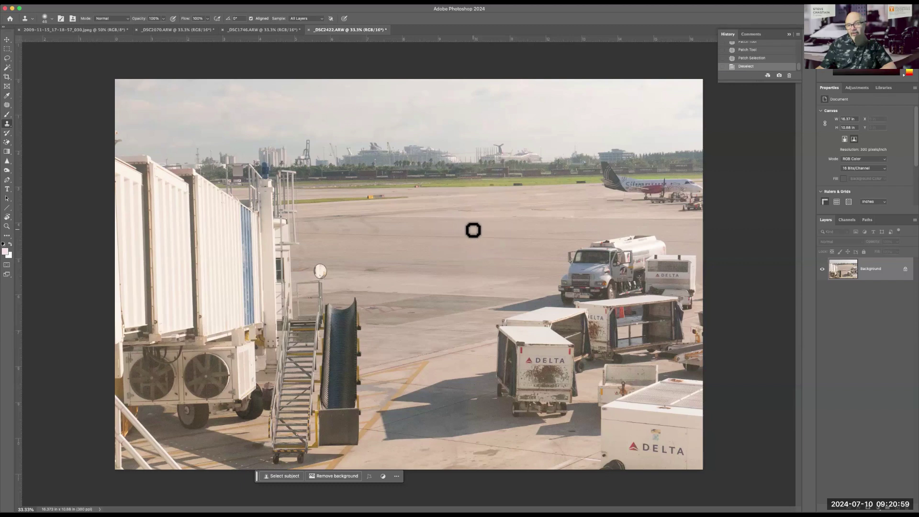
key(bracketleft)
key(bracketleft)
key(bracketleft)
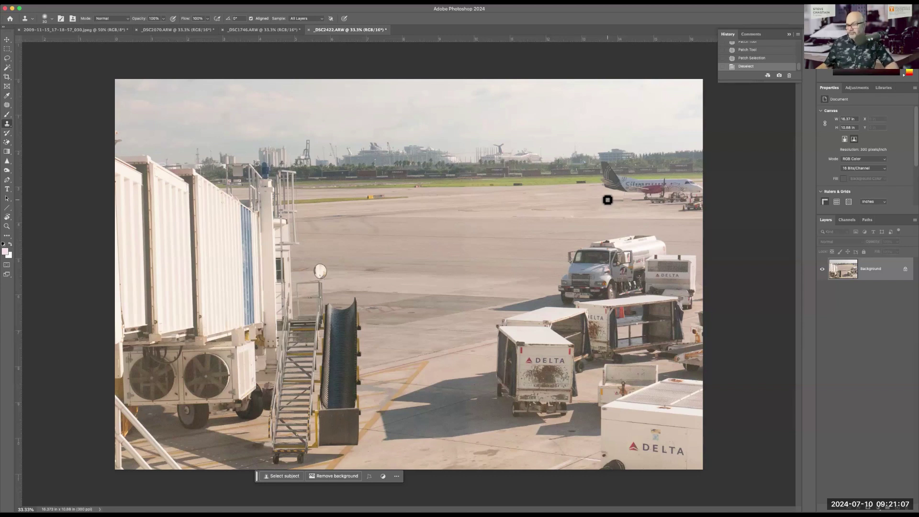
key(bracketright)
key(bracketright)
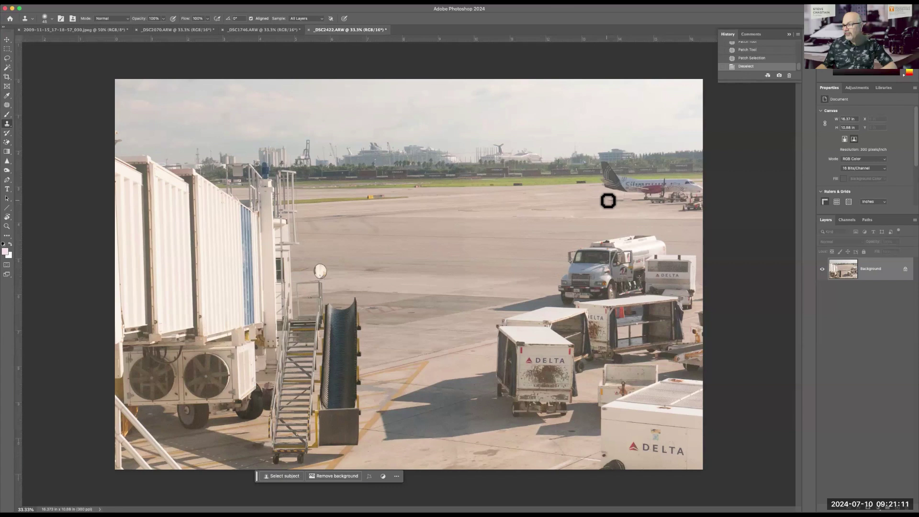
- Set a smaller Clone Stamp brush to suit the broken dark line on the tarmac below the parked airplane's tail
click(7, 226)
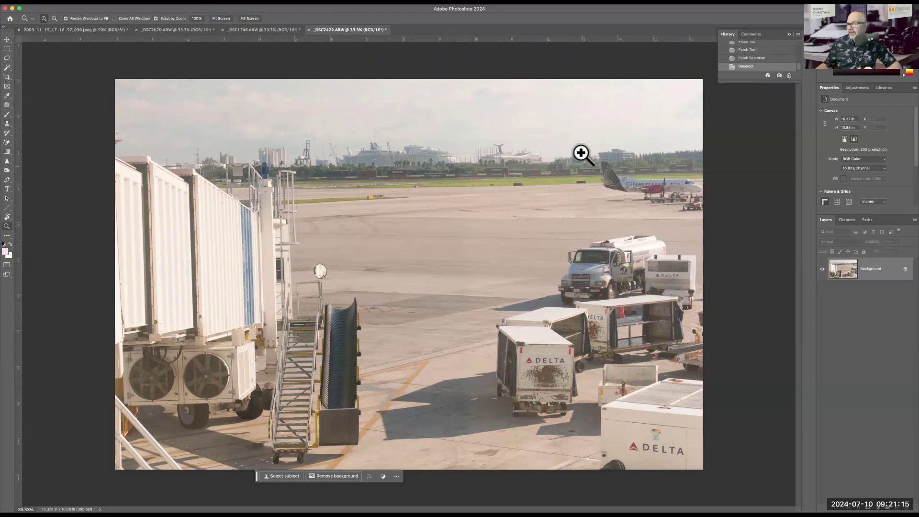
drag(546, 136, 658, 270)
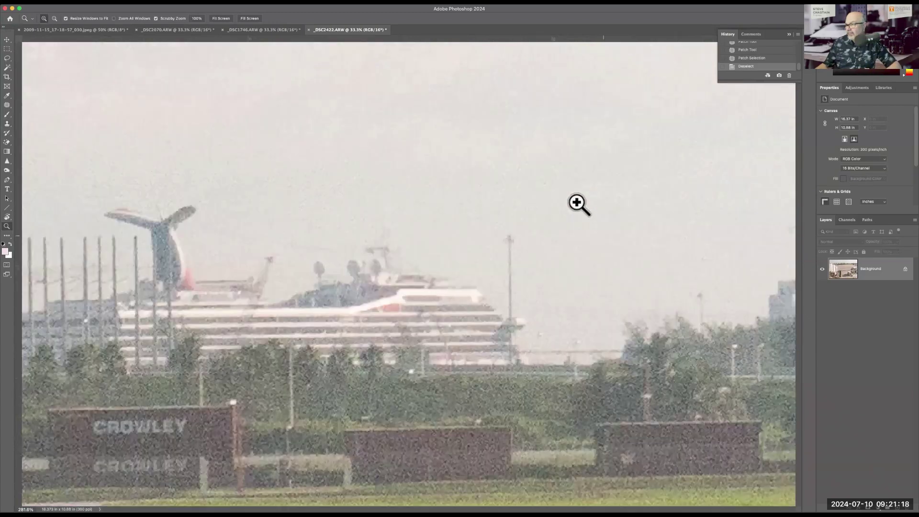
mouse_move(579, 204)
mouse_down()
mouse_move(570, 187)
mouse_move(576, 203)
mouse_up()
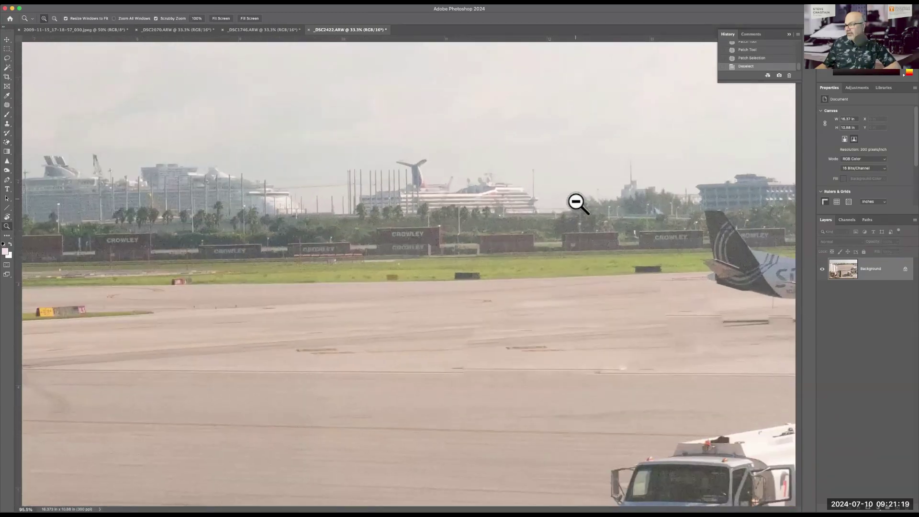
drag(684, 278, 302, 259)
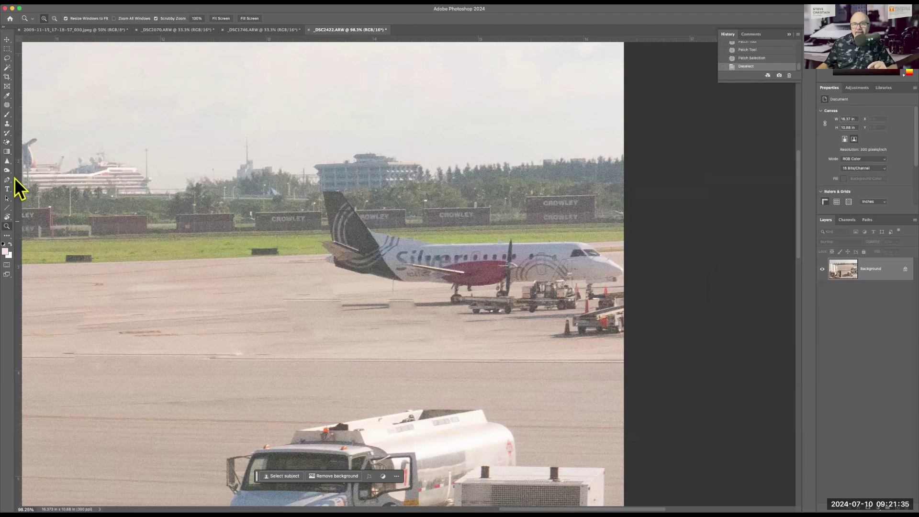
click(6, 123)
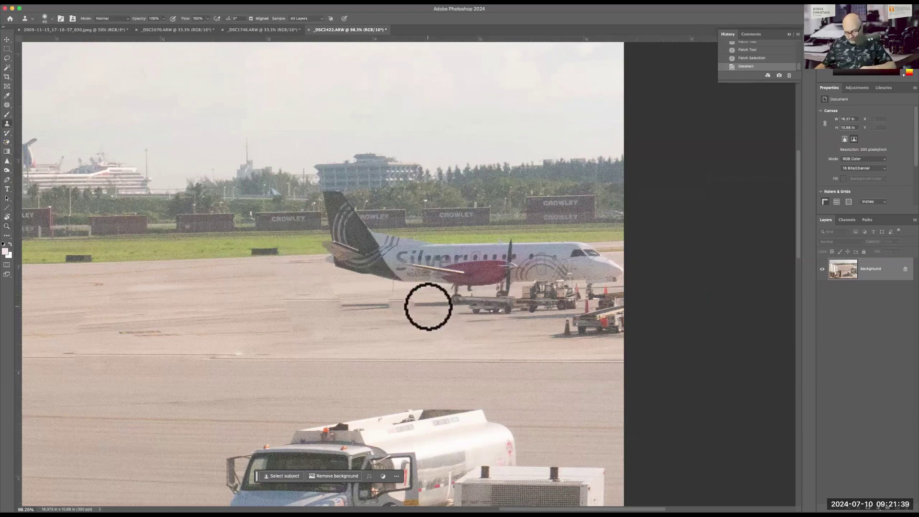
key(bracketleft)
key(bracketleft)
key(bracketleft)
key(bracketleft)
key(bracketleft)
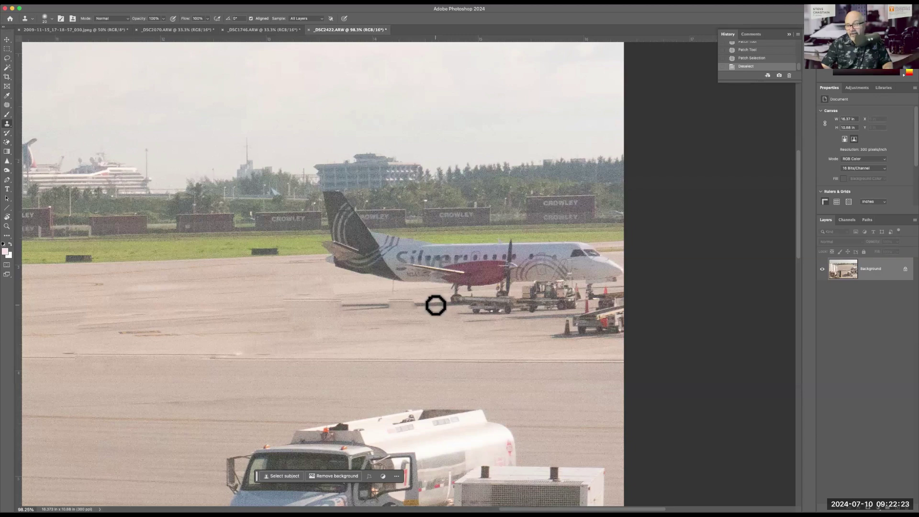
- Sample the dark line beneath the airplane with the Clone Stamp and paint it over the gap below the tail
key(alt)
alt+click(436, 306)
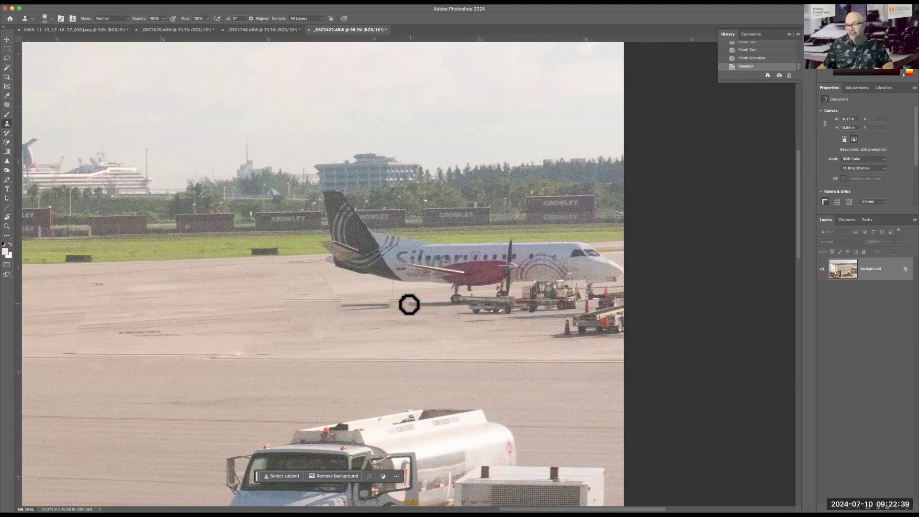
mouse_move(401, 312)
mouse_down()
mouse_move(408, 322)
mouse_move(395, 322)
mouse_up()
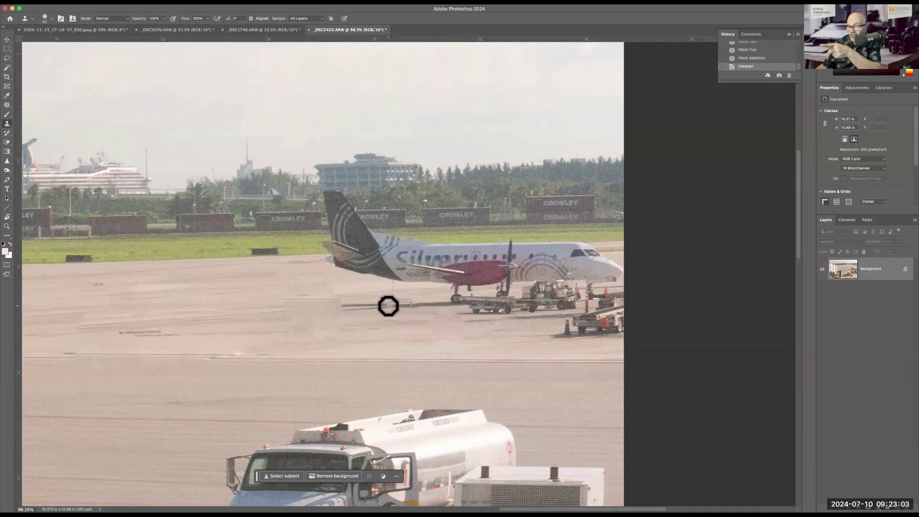
click(389, 307)
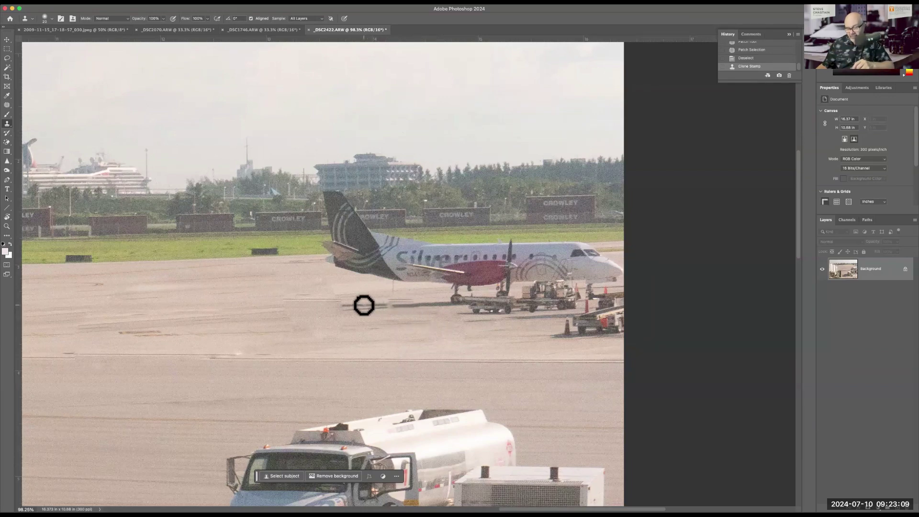
- Enlarge the Clone Stamp brush slightly, resample the dark line, clone over the remaining break, and fit the whole photo in view
key(bracketright)
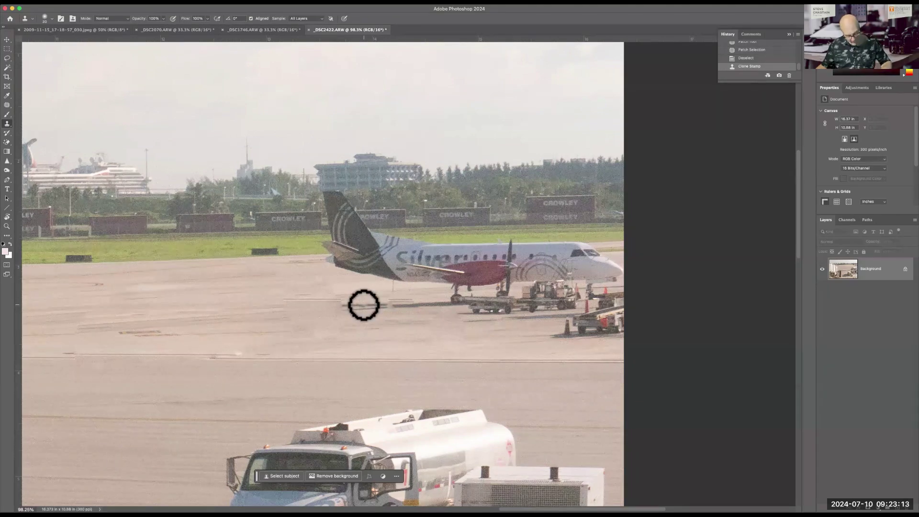
alt+click(366, 306)
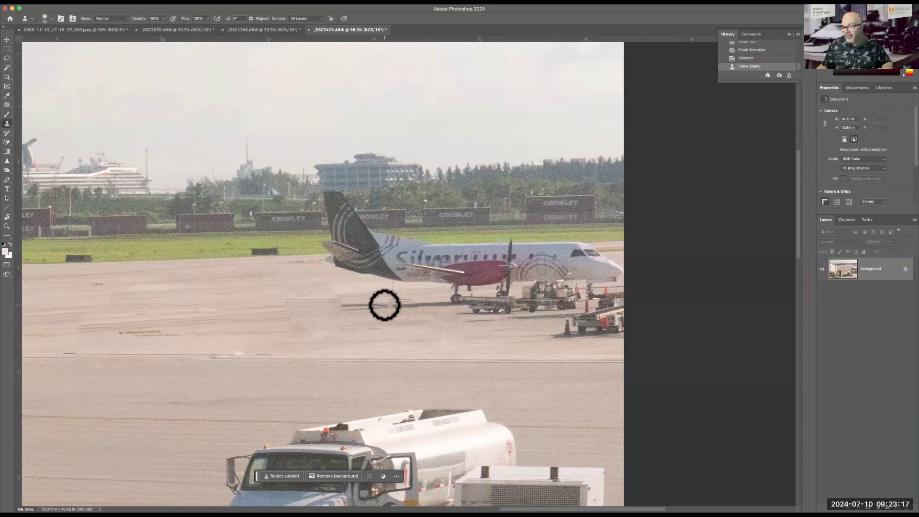
drag(386, 305, 390, 304)
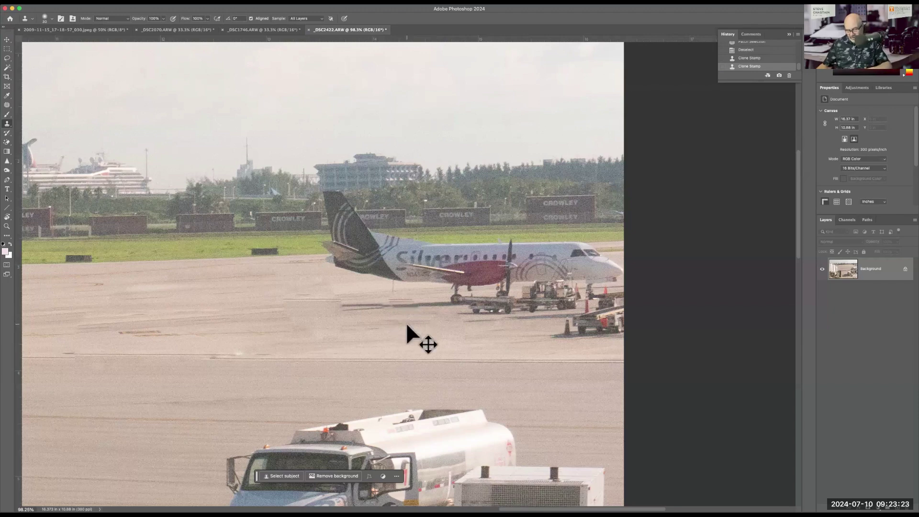
key(super+0)
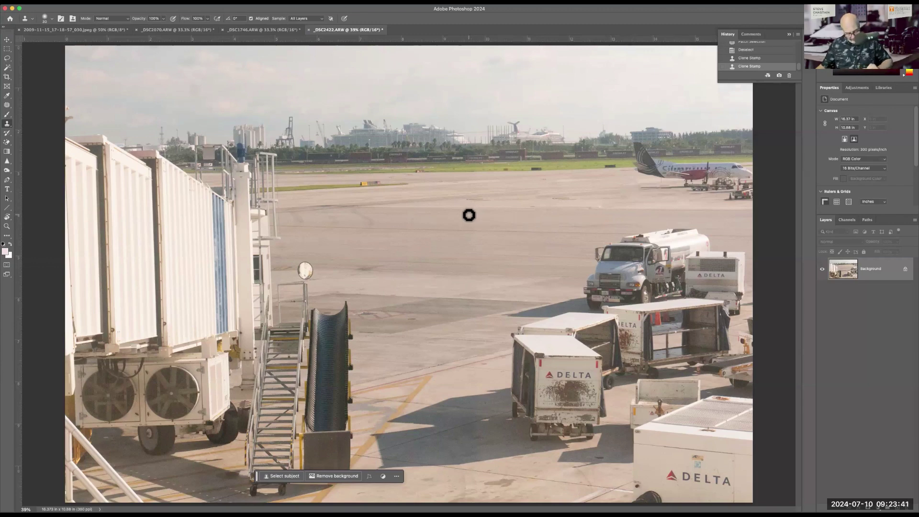
- Sample the yellow taxiway sign on the grass strip with the Clone Stamp tool at 200% zoom
key(z)
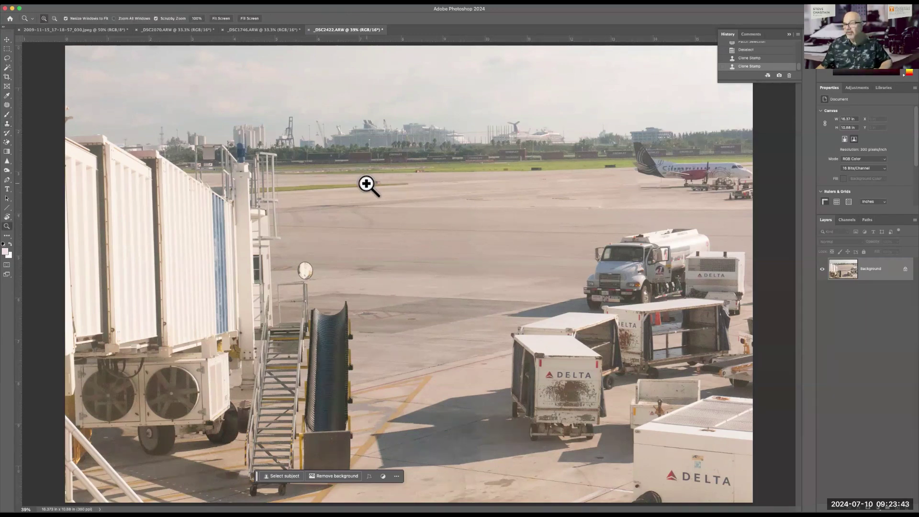
click(372, 186)
drag(375, 188, 392, 189)
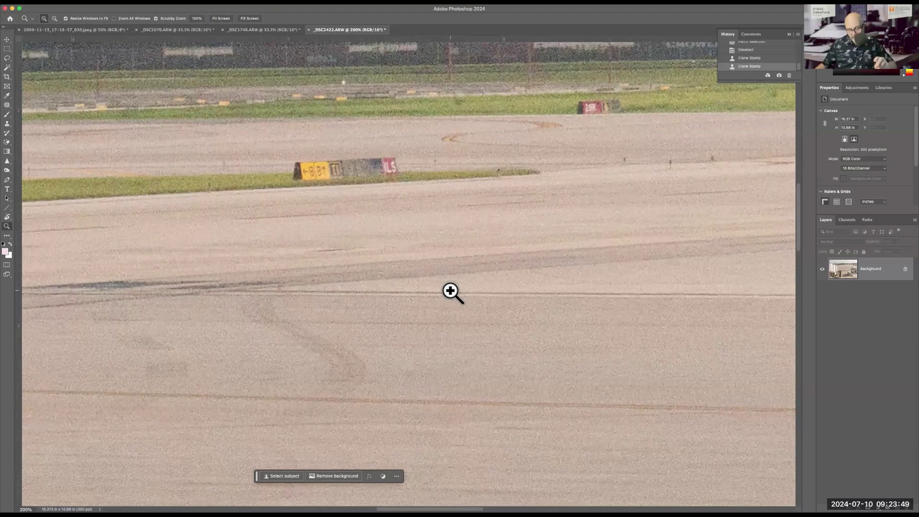
scroll(249, 245, right, 5)
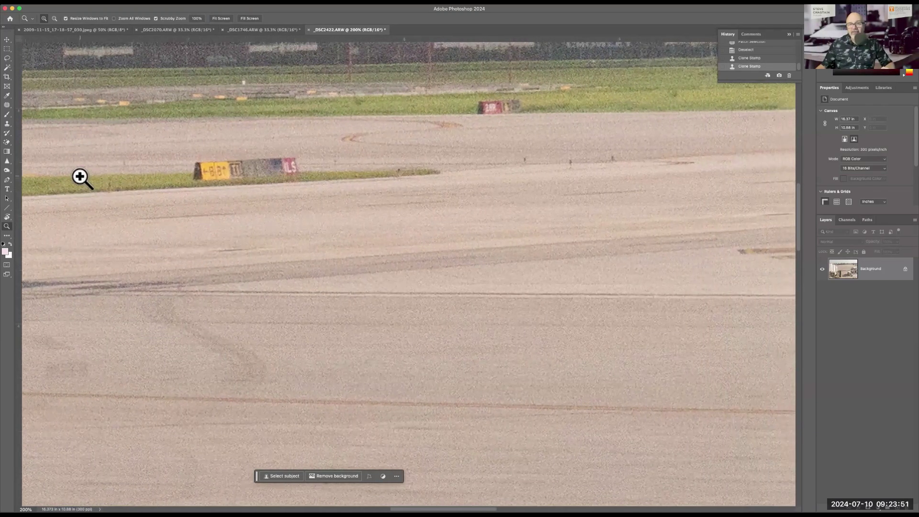
scroll(81, 179, left, 4)
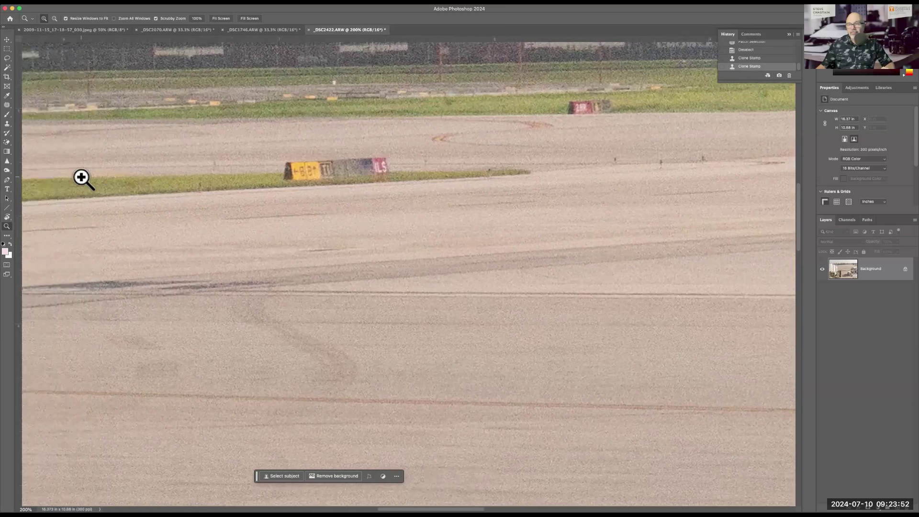
click(7, 124)
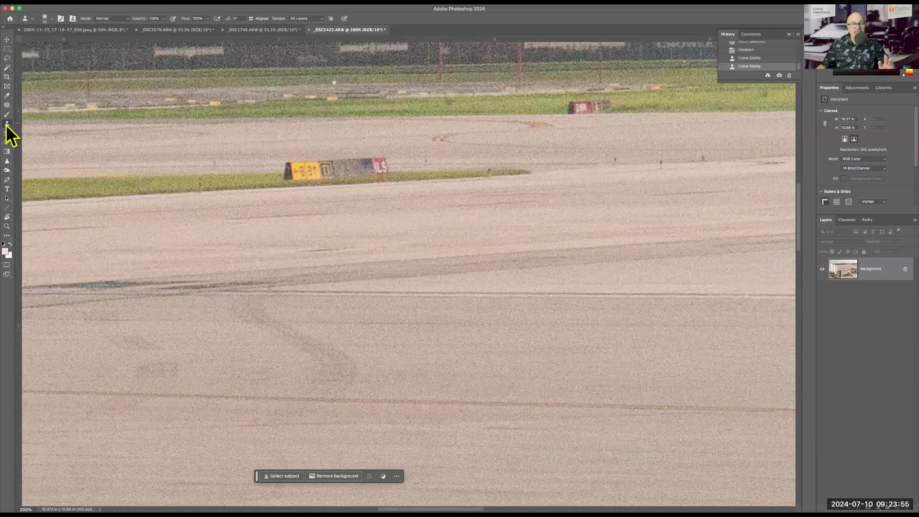
alt+click(291, 172)
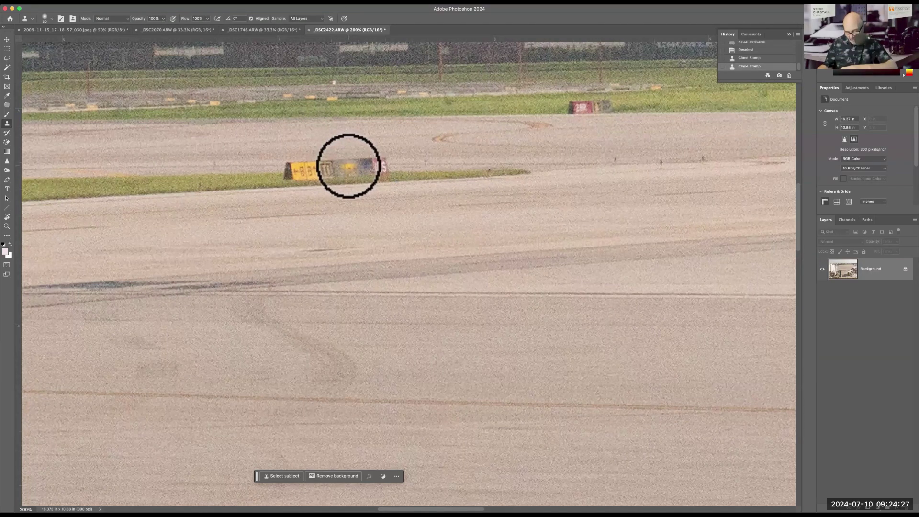
- Preview the sampled sign with larger and smaller Clone Stamp brushes, finishing with a brush wide enough to cover most of the sign
key(bracketright)
key(bracketright)
key(bracketright)
key(bracketright)
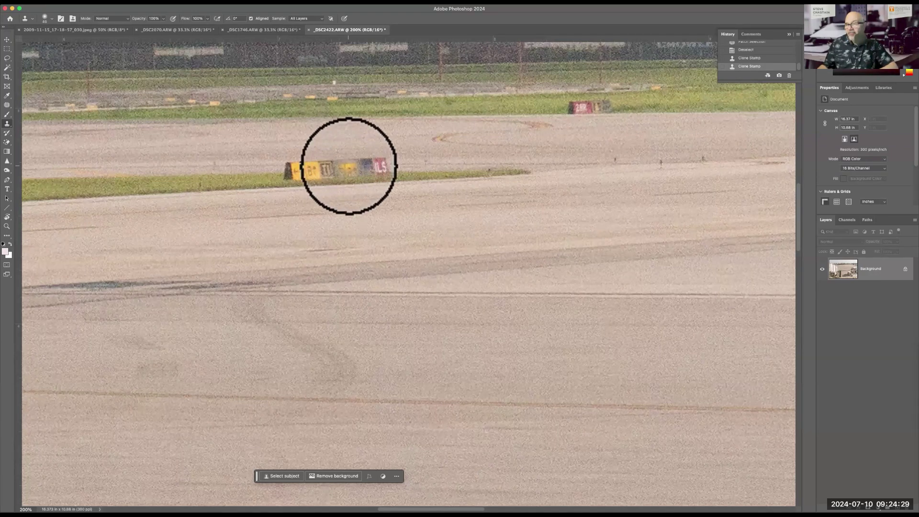
key(bracketright)
key(bracketright)
key(bracketright)
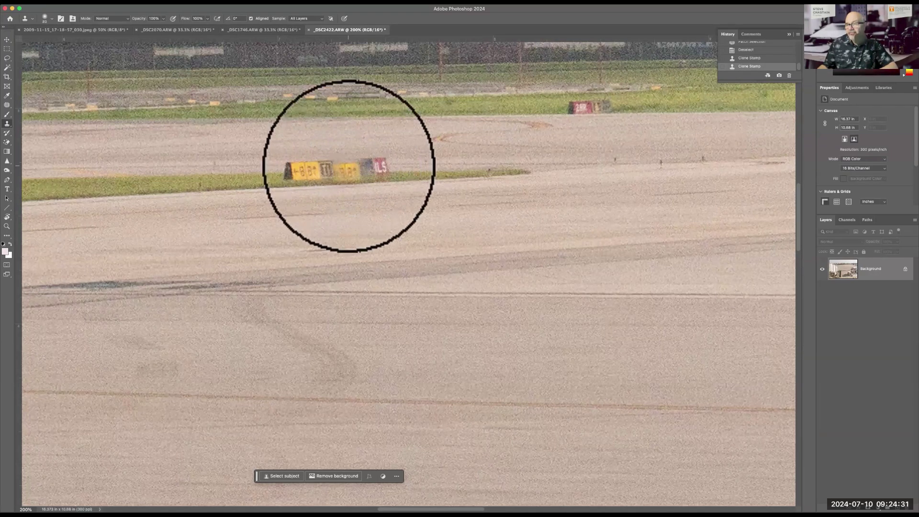
key(bracketright)
key(bracketleft)
key(bracketleft)
key(bracketleft)
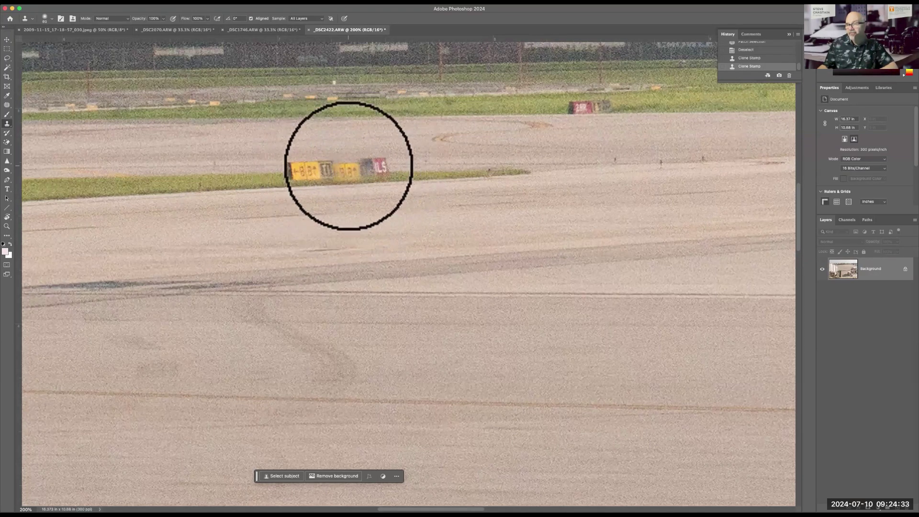
key(bracketleft)
key(bracketleft)
key(bracketleft)
key(bracketleft)
key(bracketleft)
key(bracketleft)
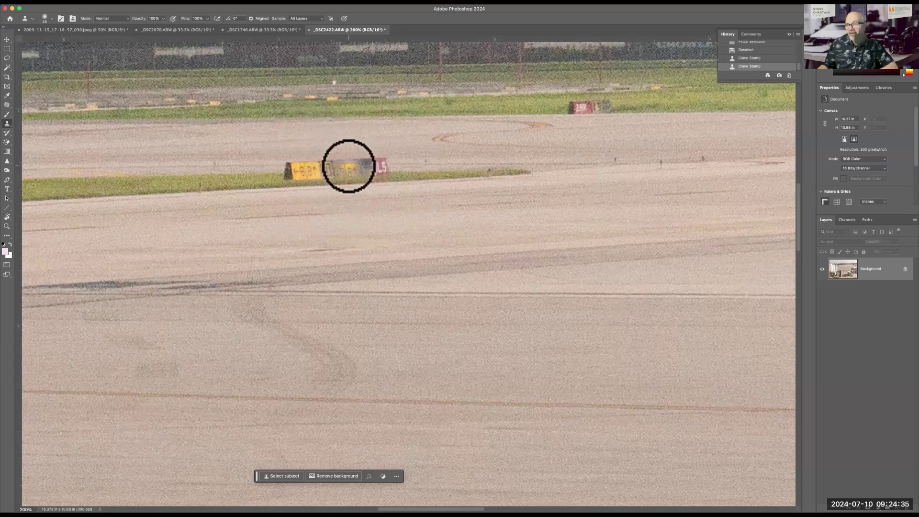
key(bracketright)
key(bracketright)
key(bracketright)
key(bracketright)
key(bracketright)
key(bracketright)
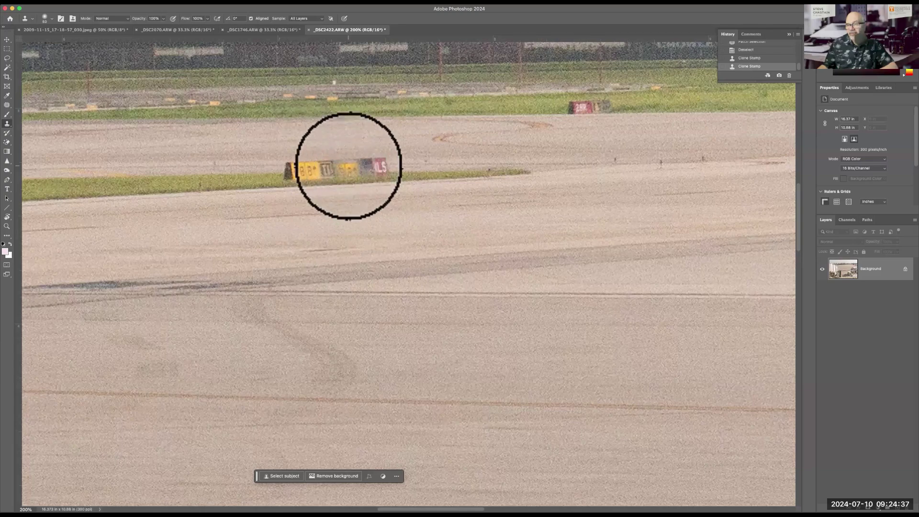
key(bracketright)
key(bracketright)
key(bracketright)
key(bracketright)
key(bracketright)
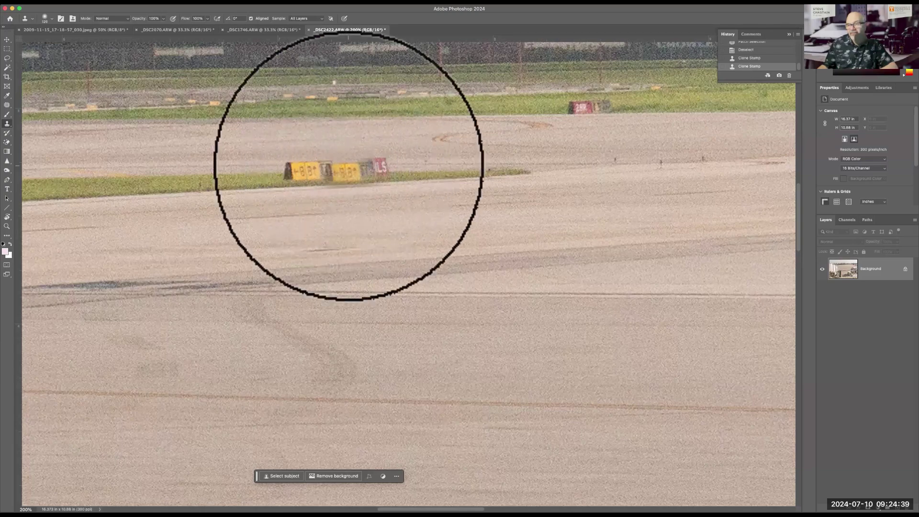
key(bracketleft)
key(bracketleft)
key(bracketleft)
key(bracketleft)
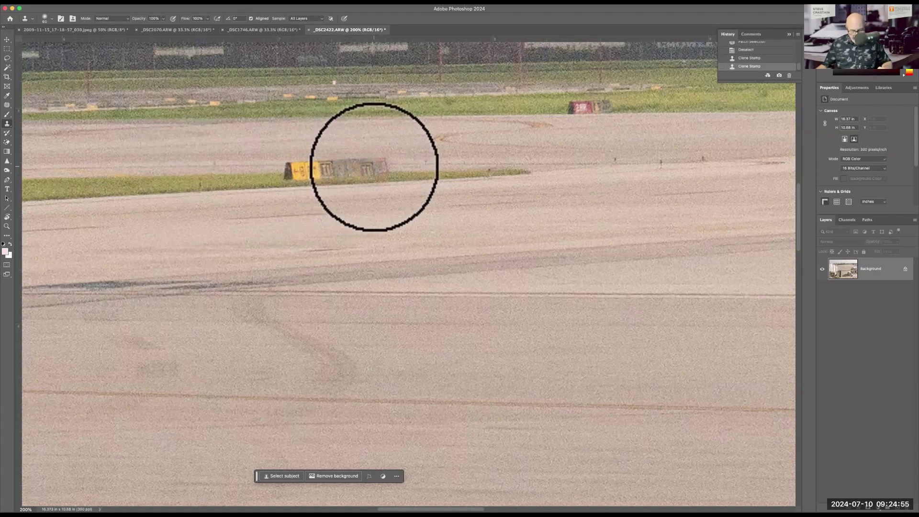
- Resample the taxiway sign with the Clone Stamp, paint a copy on the grass to its left, and fit the whole photo in view
key(alt)
key(super+0)
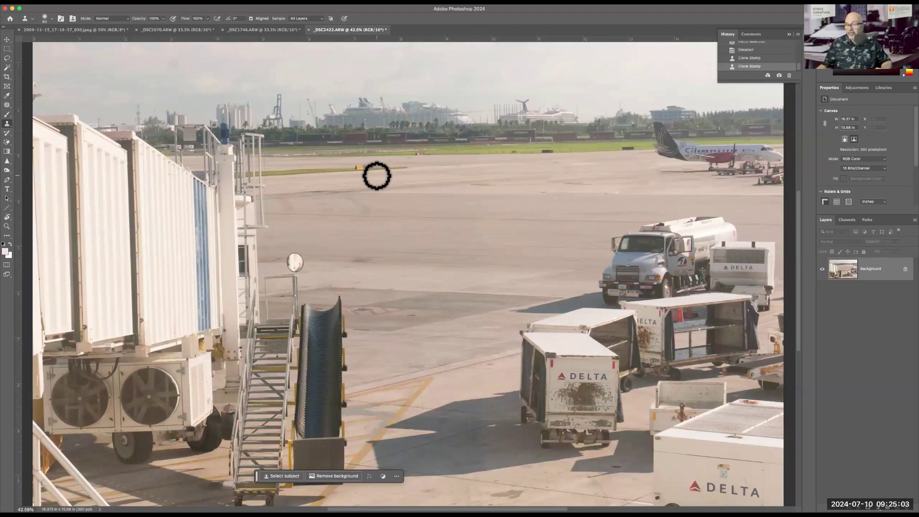
scroll(376, 184, left, 3)
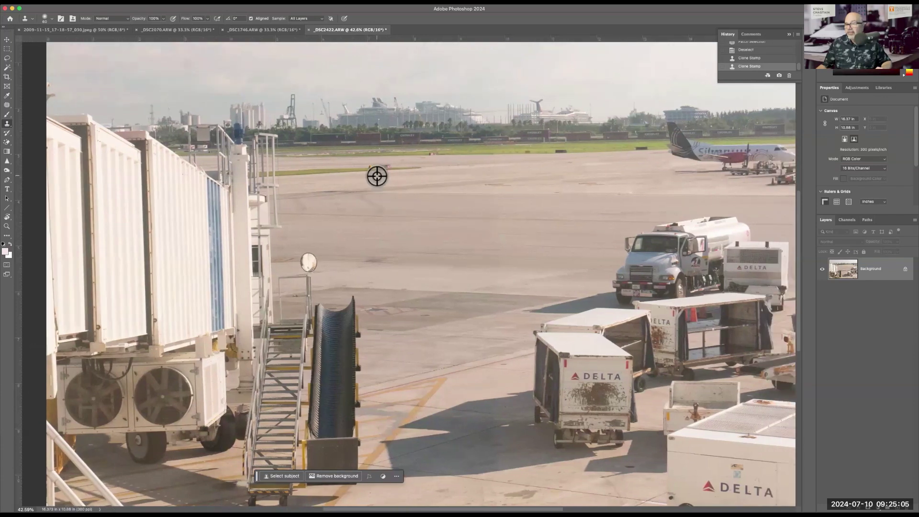
scroll(376, 176, up, 5)
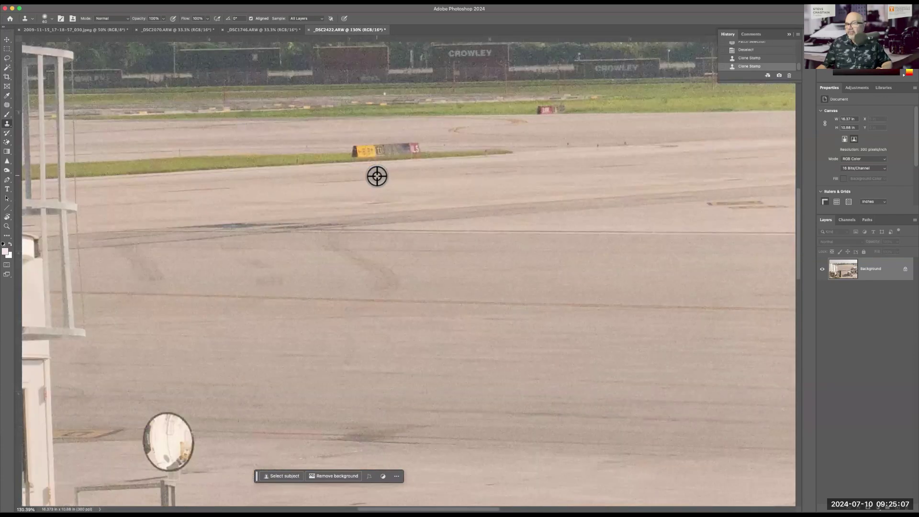
scroll(377, 176, up, 3)
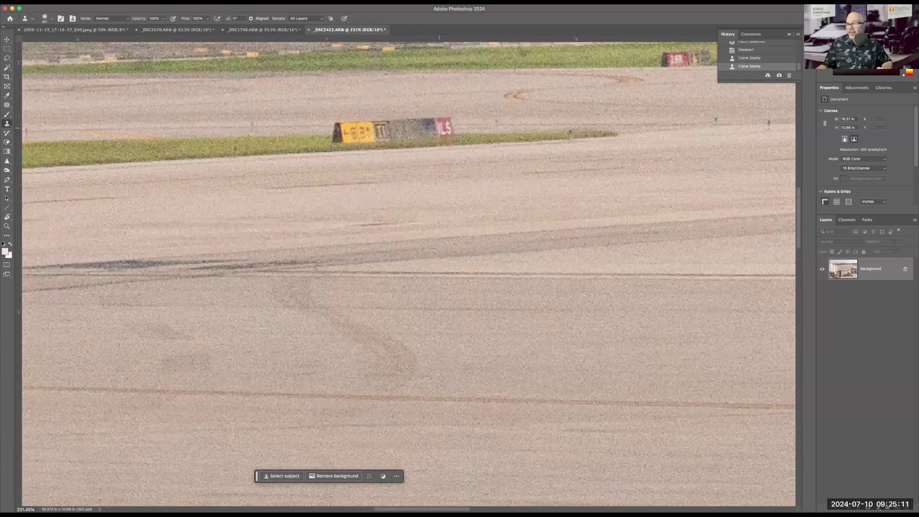
alt+click(440, 129)
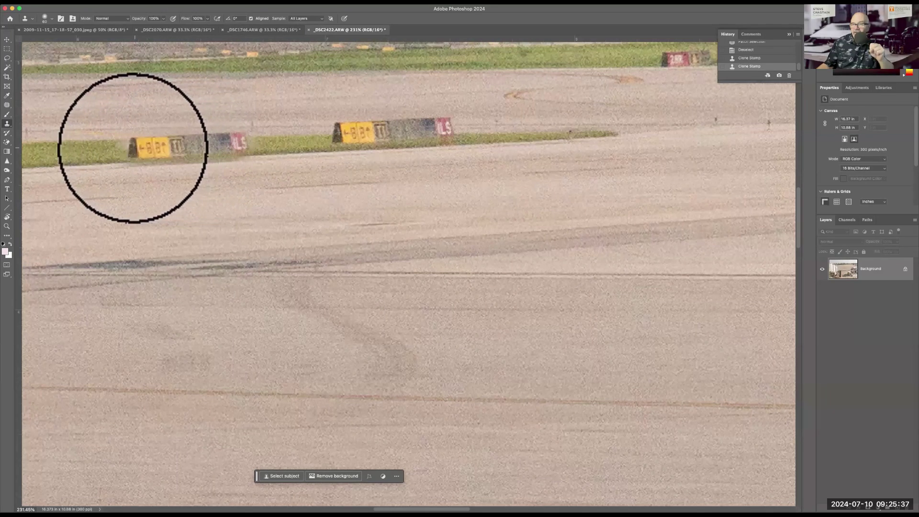
click(132, 148)
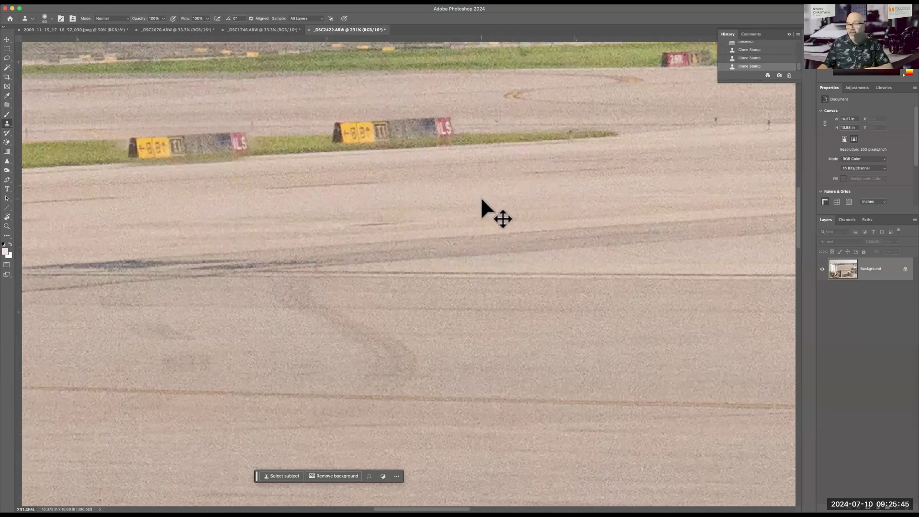
key(super+0)
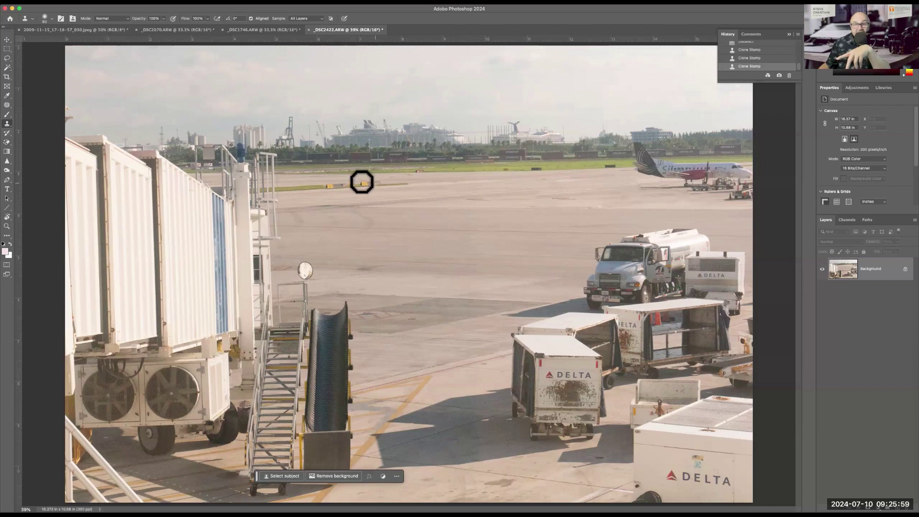
- Outline the original taxiway sign with the Patch tool, replace it with grass from the strip to its left, and deselect
click(7, 105)
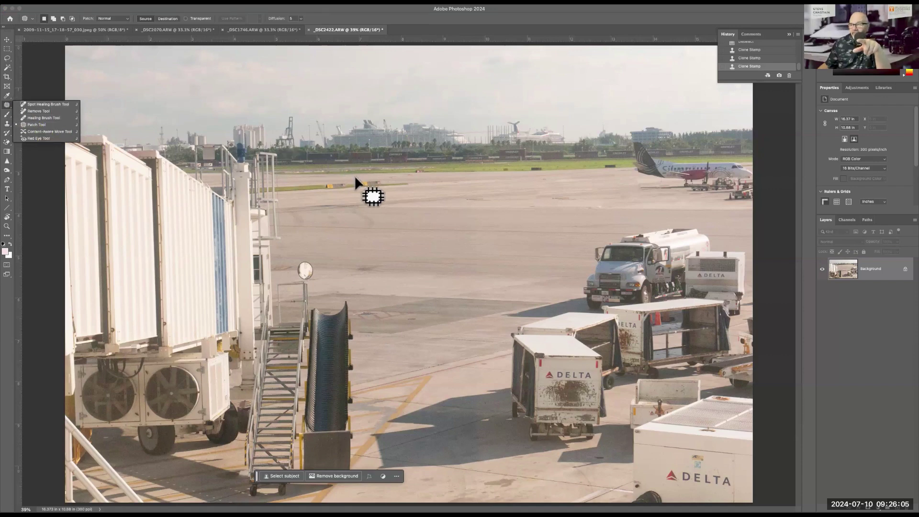
mouse_move(356, 179)
mouse_down()
mouse_move(385, 184)
mouse_move(356, 182)
mouse_move(372, 184)
mouse_move(372, 183)
mouse_up()
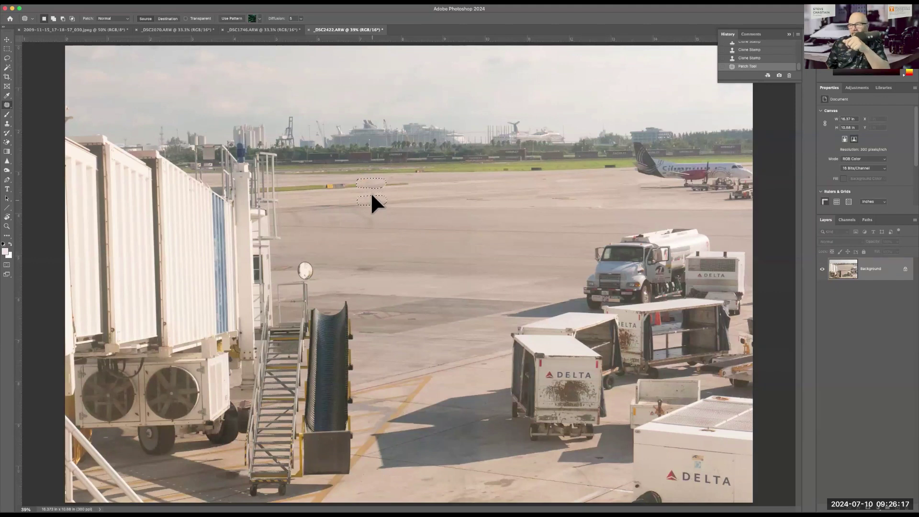
drag(373, 191, 372, 201)
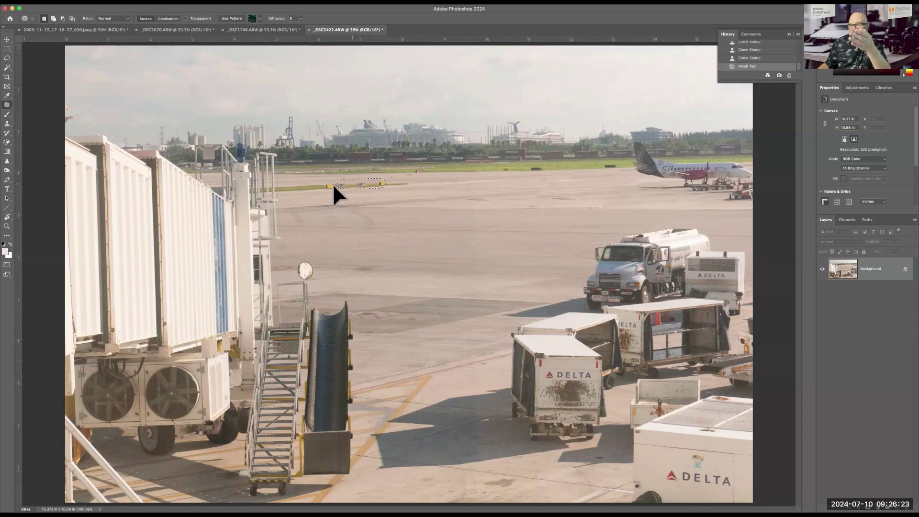
drag(334, 187, 301, 187)
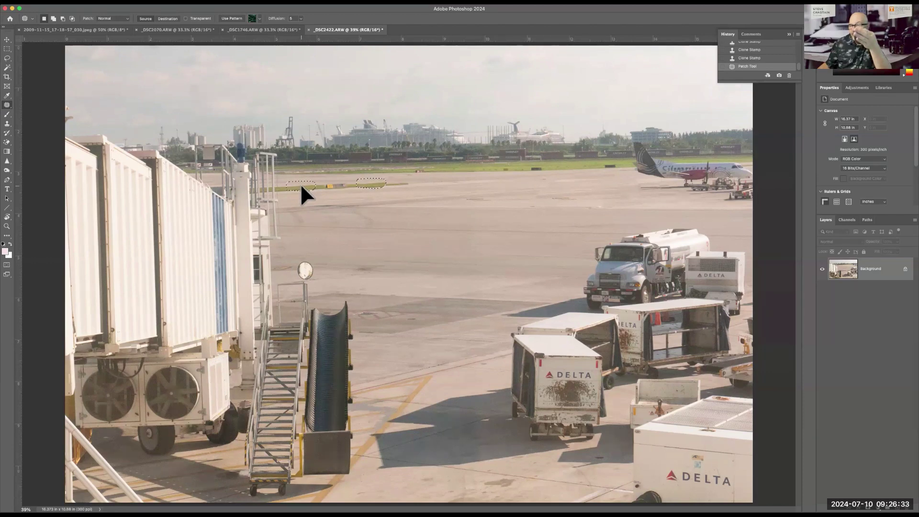
drag(301, 187, 302, 187)
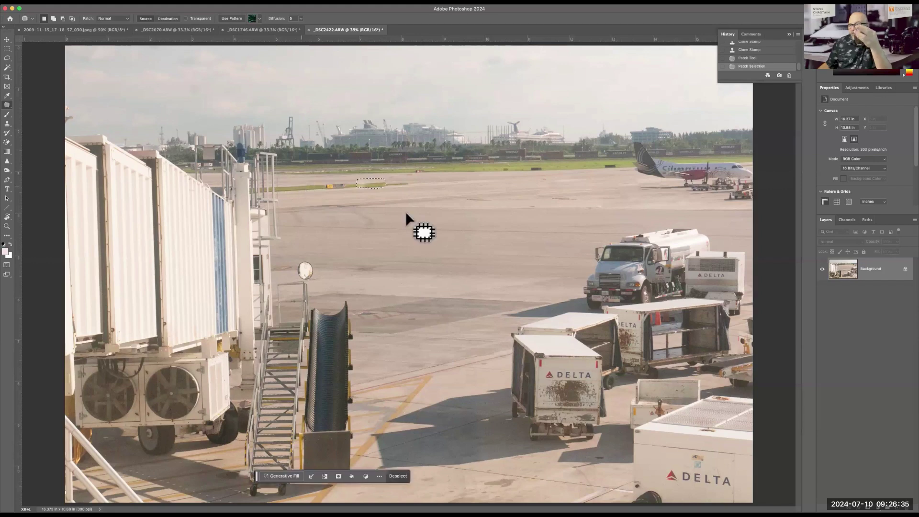
key(super+d)
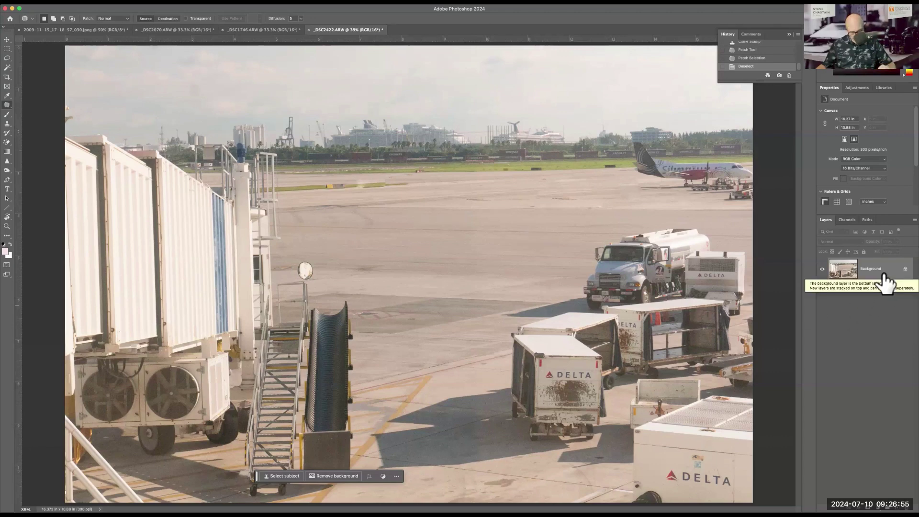
- Undo the deselection, the sign patch and the cloned copy of the taxiway sign
key(super+z)
key(super+z)
key(super+z)
key(super+z)
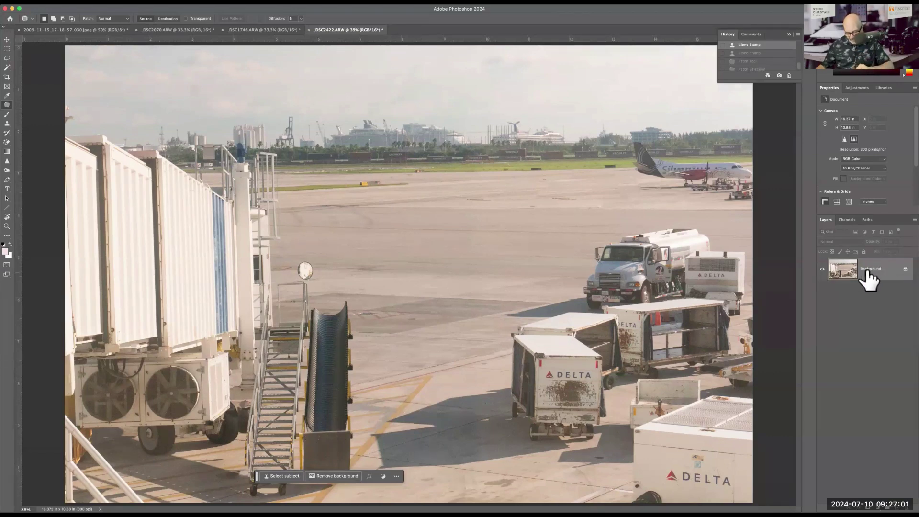
- Duplicate the Background layer and hide the original Background beneath the copy
drag(869, 273, 867, 271)
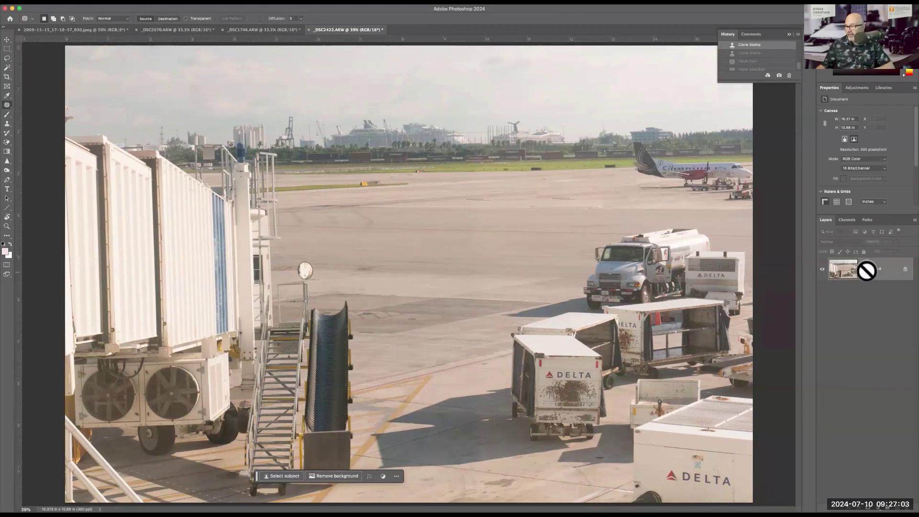
key(ctrl+j)
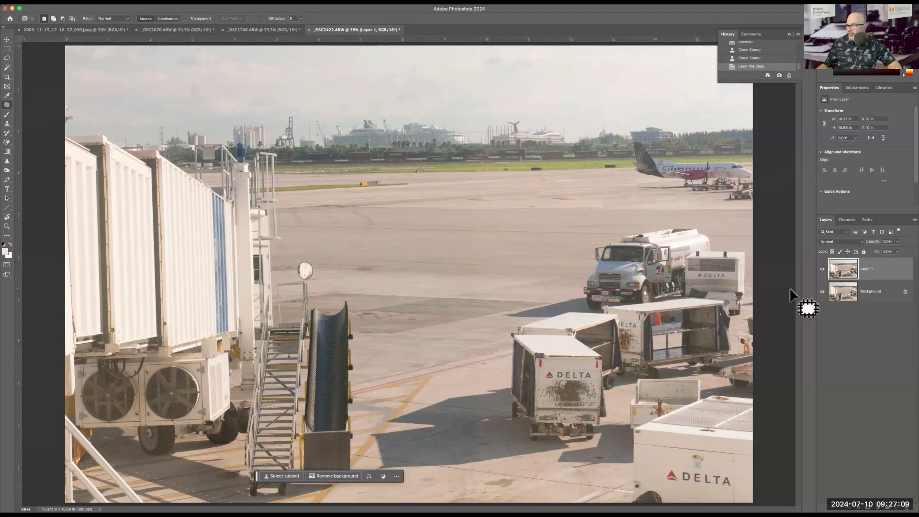
click(822, 292)
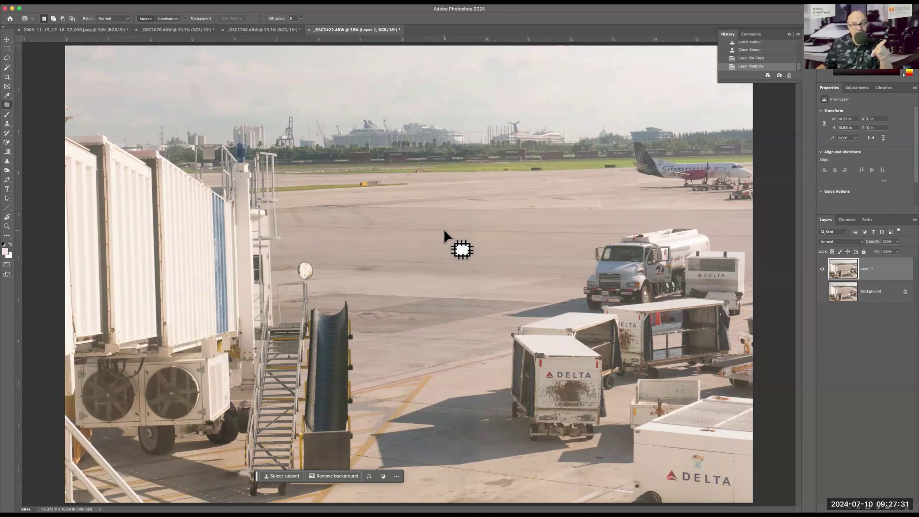
- Lasso the tanker truck, baggage carts, Delta equipment and their shadows on Layer 1, out to the photo's right and bottom edges
click(7, 58)
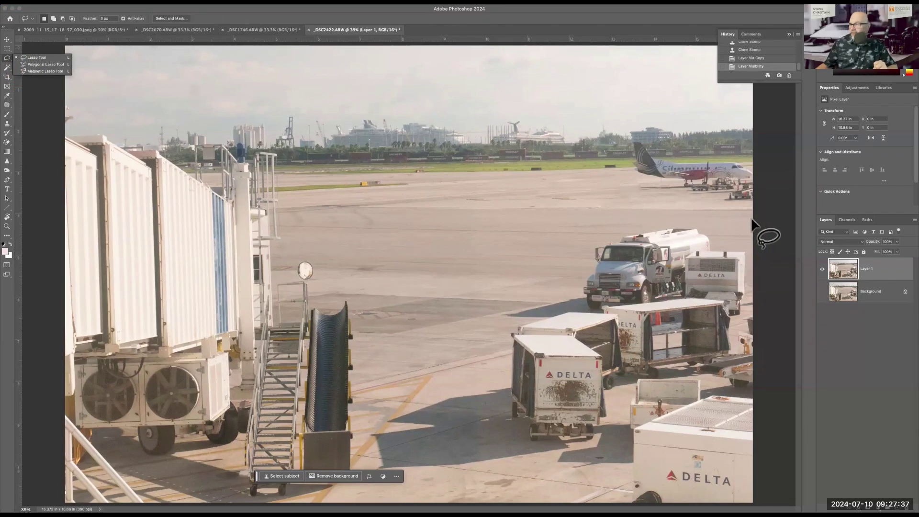
mouse_move(752, 219)
mouse_down()
mouse_move(599, 228)
mouse_move(511, 292)
mouse_move(448, 359)
mouse_up()
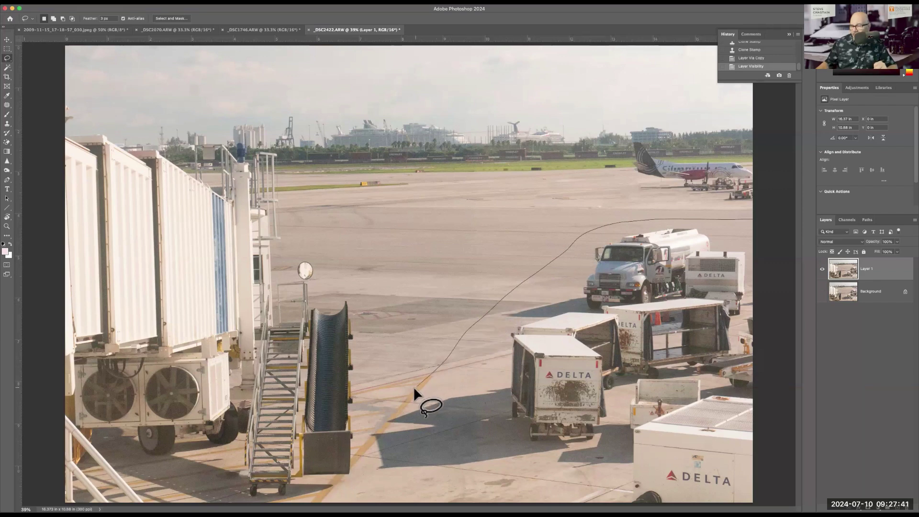
mouse_move(362, 428)
mouse_down()
mouse_move(360, 457)
mouse_move(378, 475)
mouse_up()
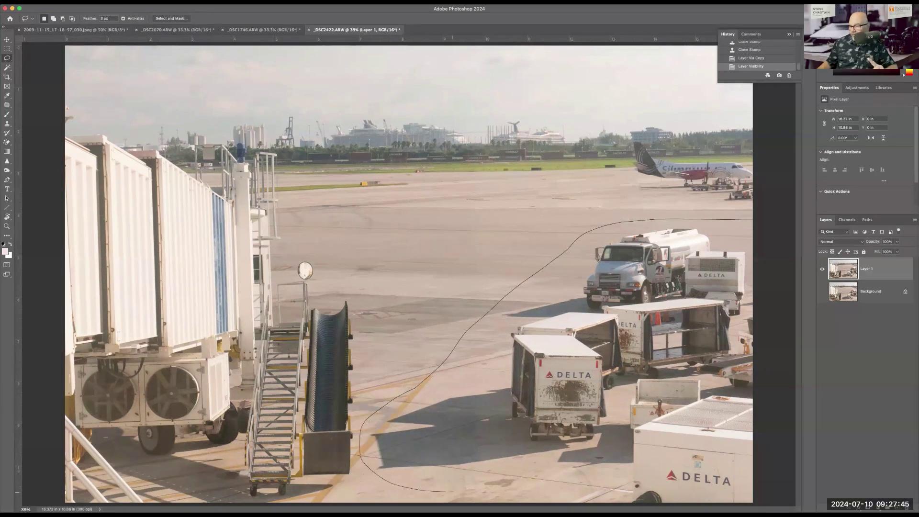
drag(446, 492, 718, 503)
mouse_move(788, 351)
mouse_down()
mouse_move(763, 225)
mouse_move(752, 219)
mouse_up()
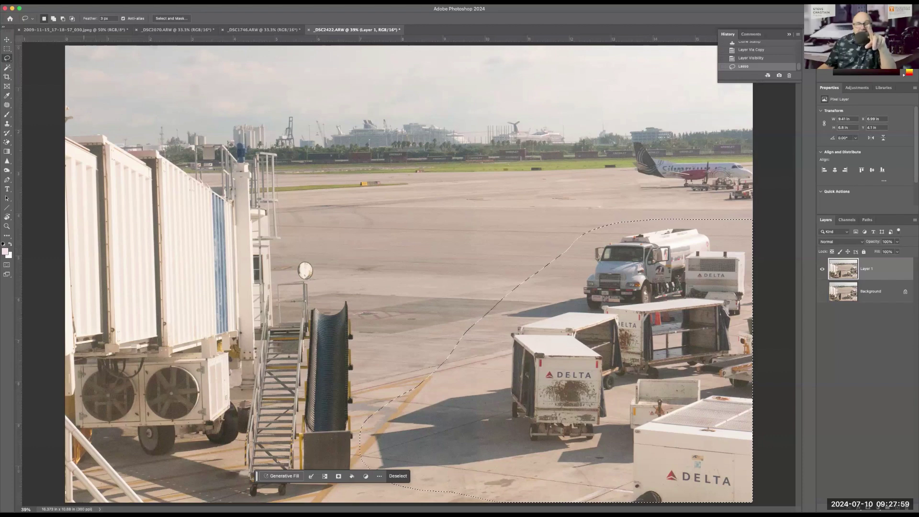
- Replace the selected ground vehicles and equipment with pavement using Content-Aware Fill output to a new layer, and deselect
click(84, 1)
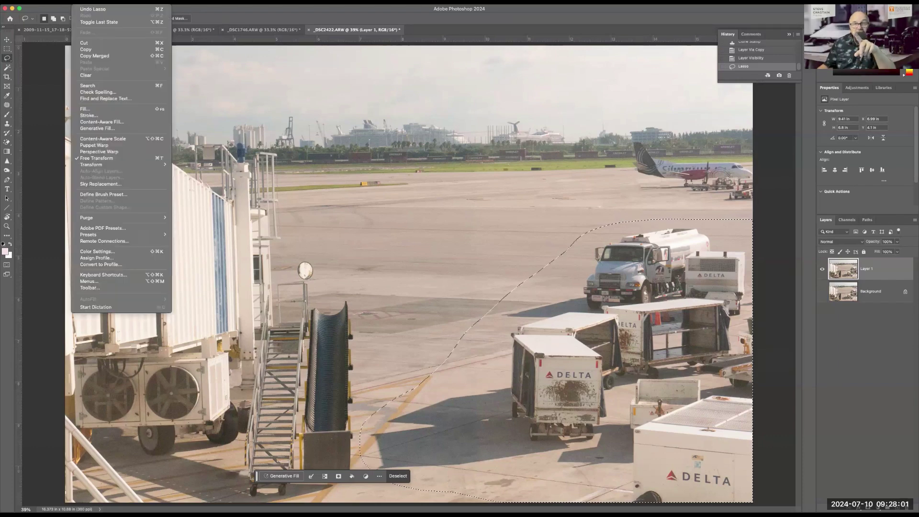
click(109, 122)
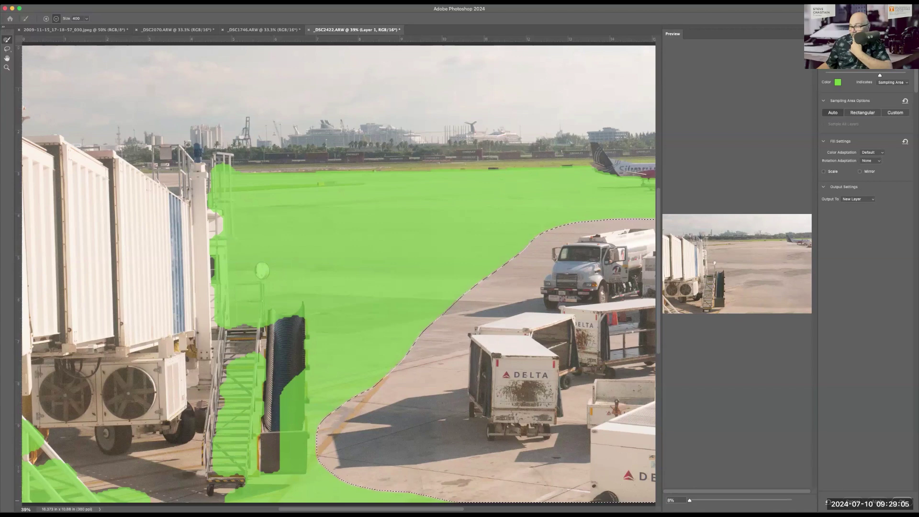
key(Return)
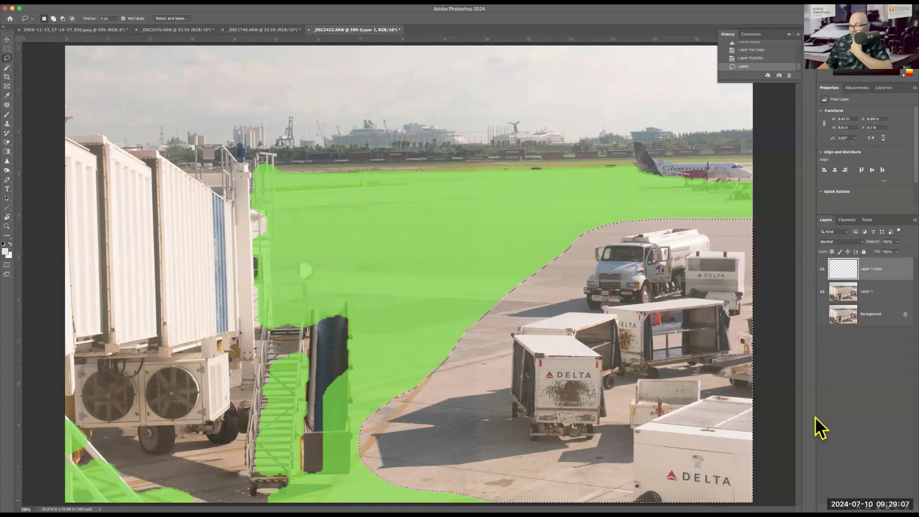
click(835, 413)
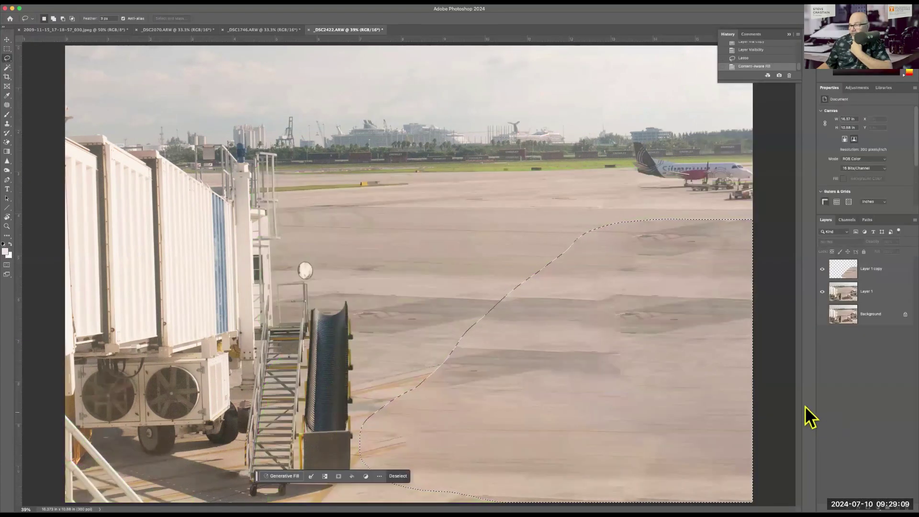
key(super+d)
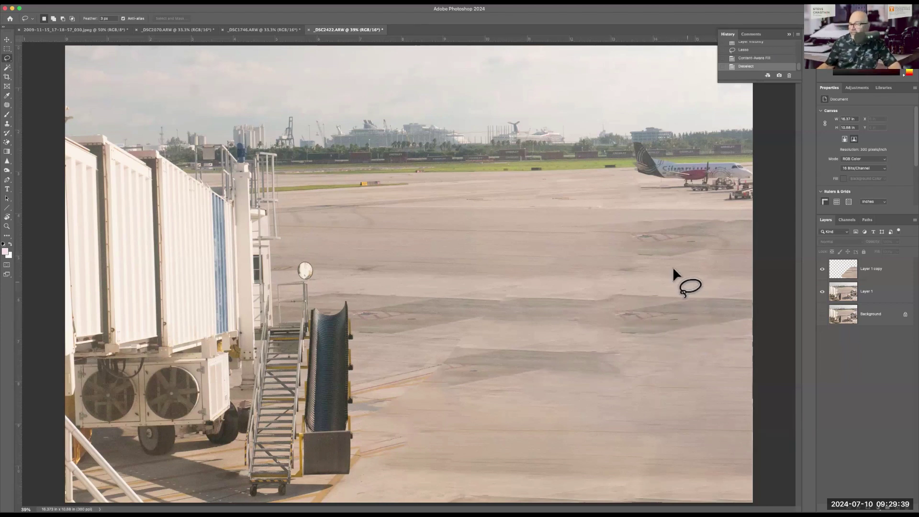
- Lasso the dark pavement patch below the parked airplane, out to the photo's right edge
mouse_move(627, 266)
mouse_down()
mouse_move(740, 264)
mouse_move(762, 250)
mouse_move(757, 222)
mouse_move(636, 215)
mouse_move(574, 228)
mouse_move(643, 267)
mouse_up()
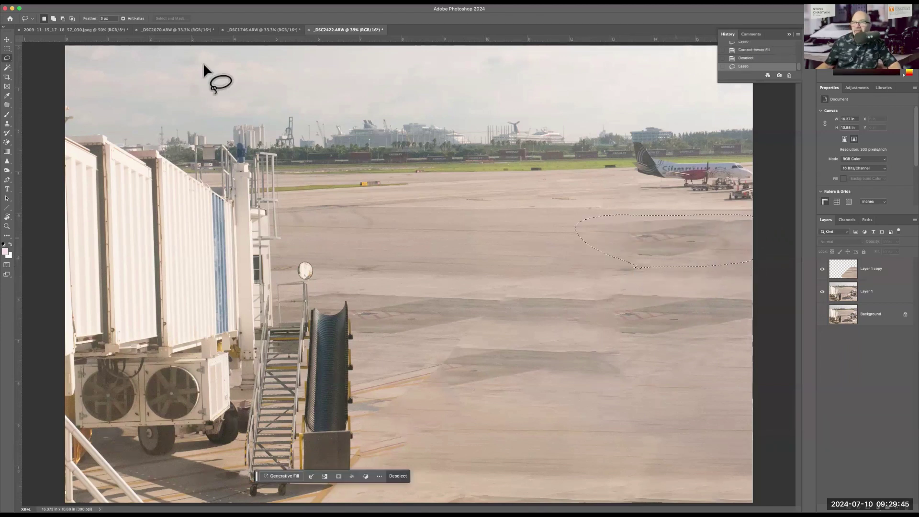
click(81, 1)
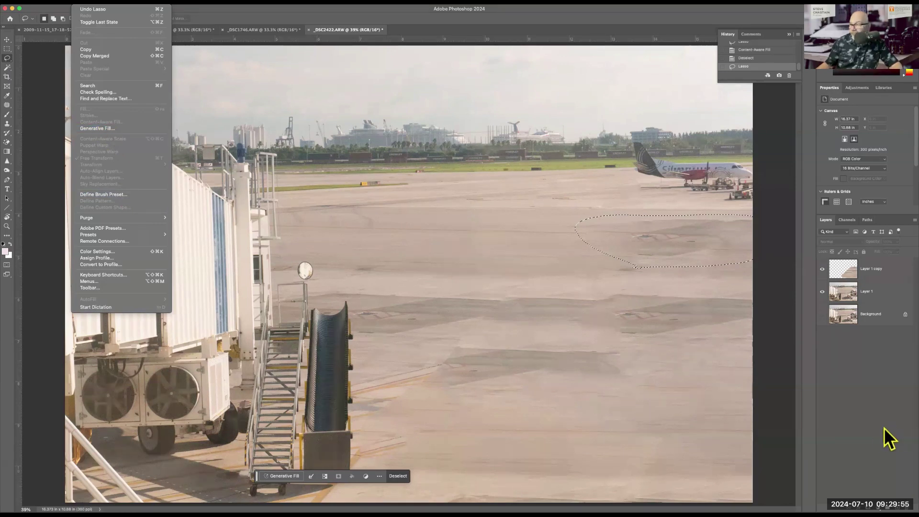
click(854, 407)
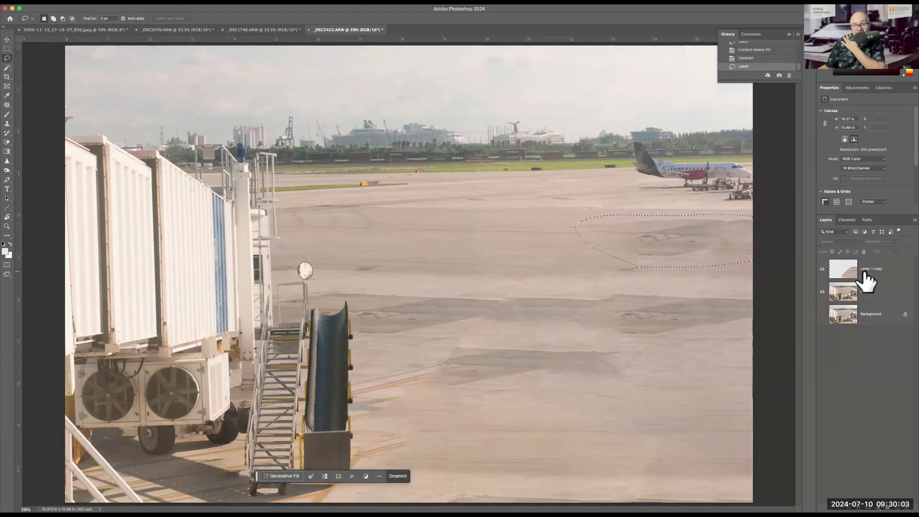
- Toggle the visibility of Layer 1 copy to compare the filled pavement with the original vehicles
click(823, 271)
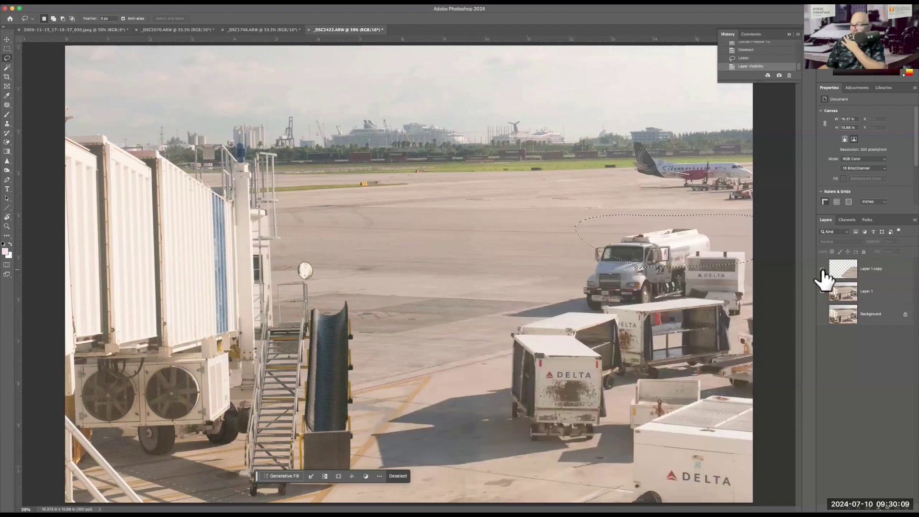
click(823, 271)
click(823, 271)
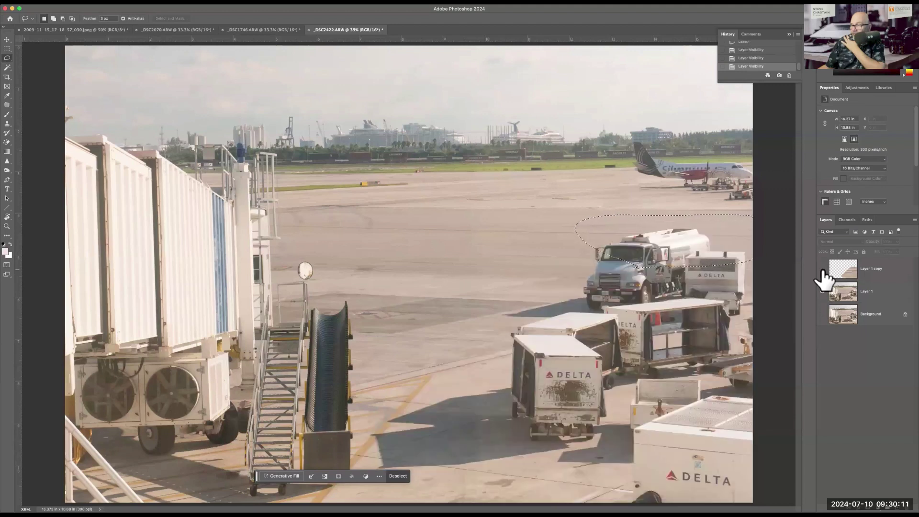
click(822, 271)
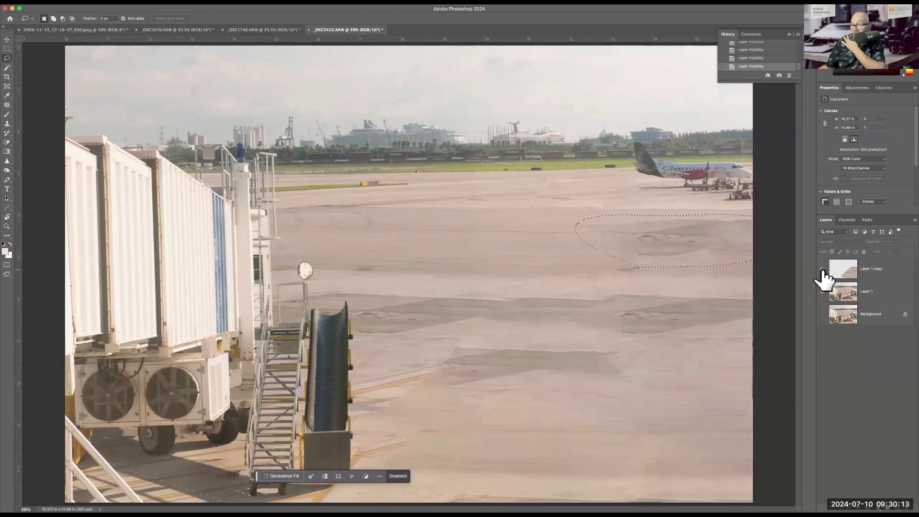
- Try Content-Aware Fill on the lassoed pavement patch from Layer 1, with output to a new layer
click(874, 295)
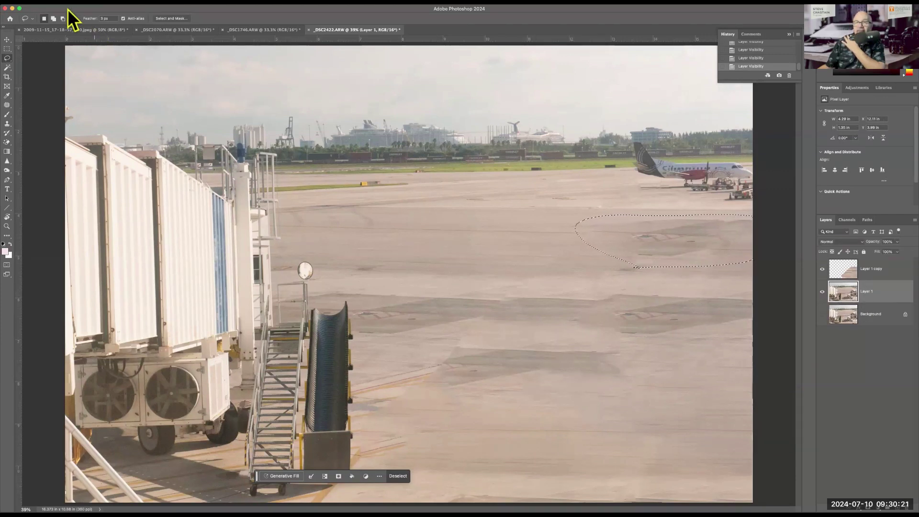
click(82, 1)
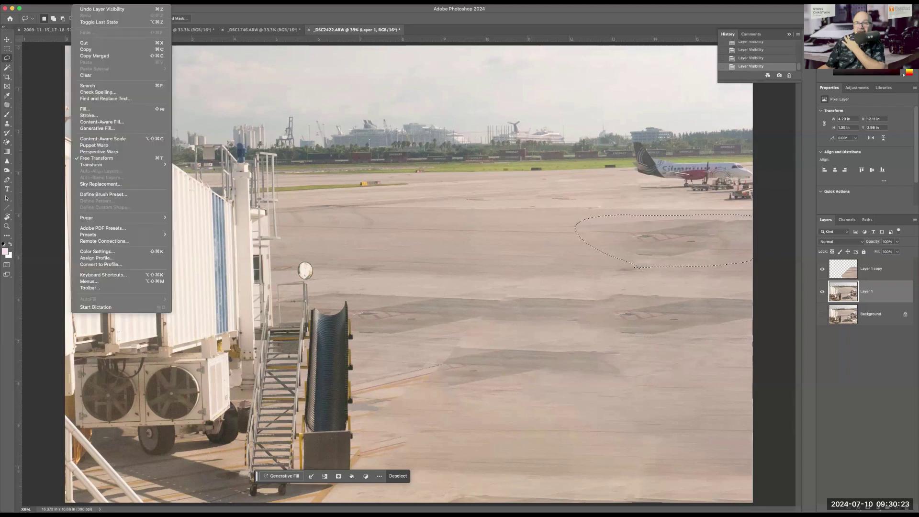
click(107, 123)
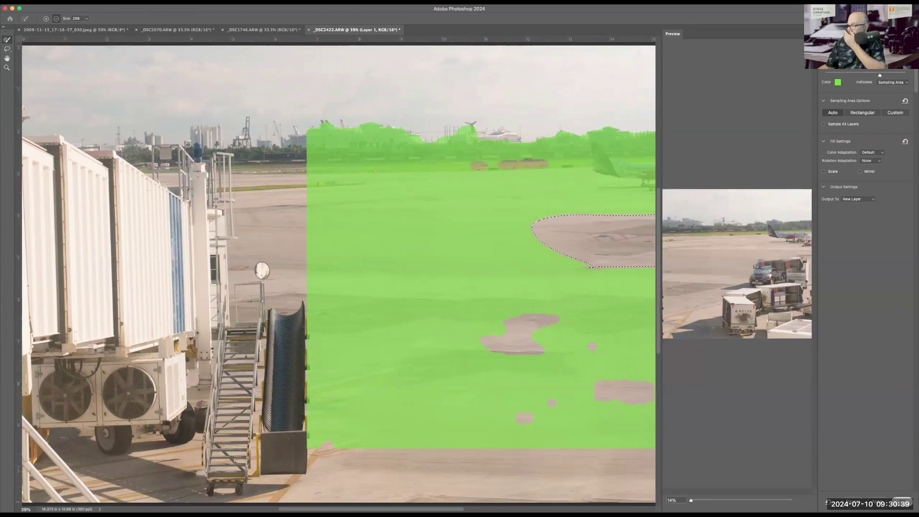
click(902, 501)
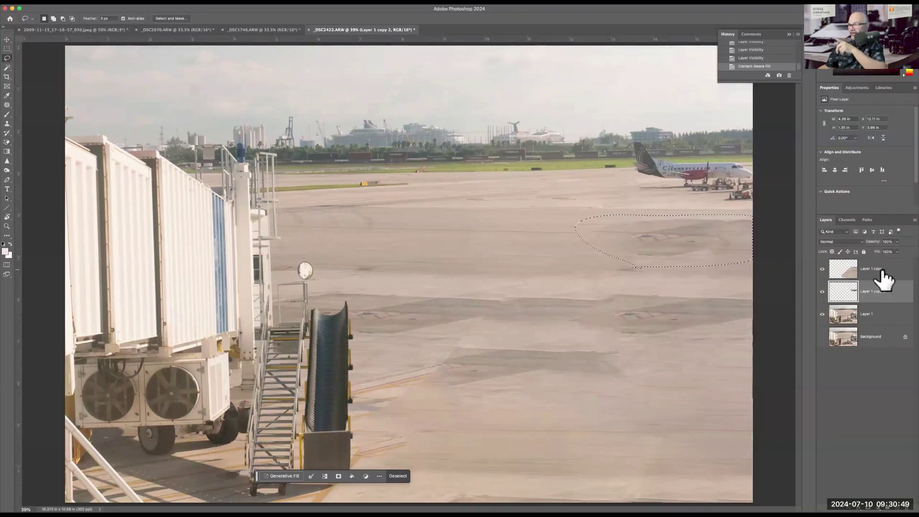
- Delete both Content-Aware Fill layers, Layer 1 copy and Layer 1 copy 2, and deselect
click(822, 269)
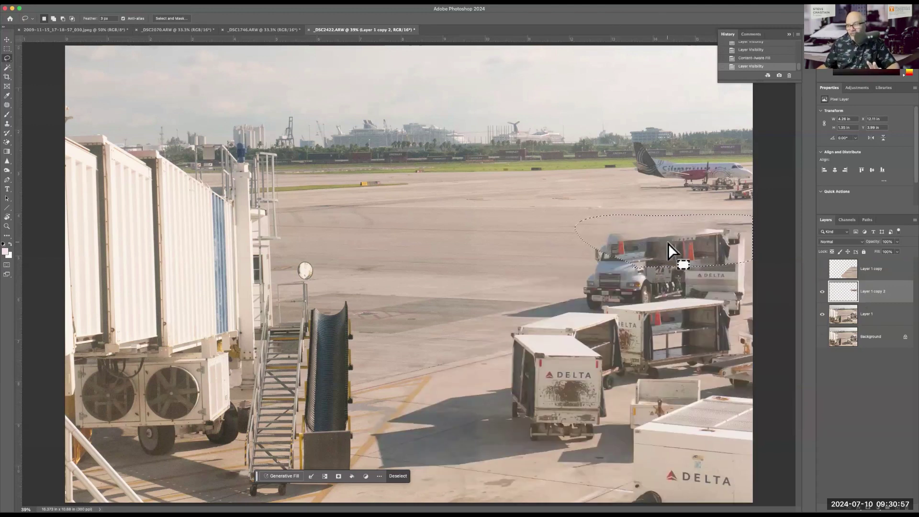
click(887, 276)
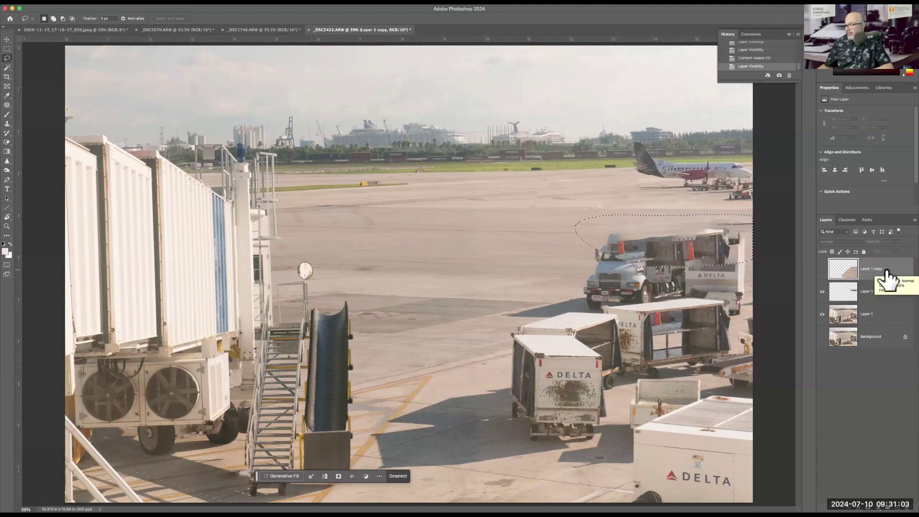
drag(886, 278, 887, 501)
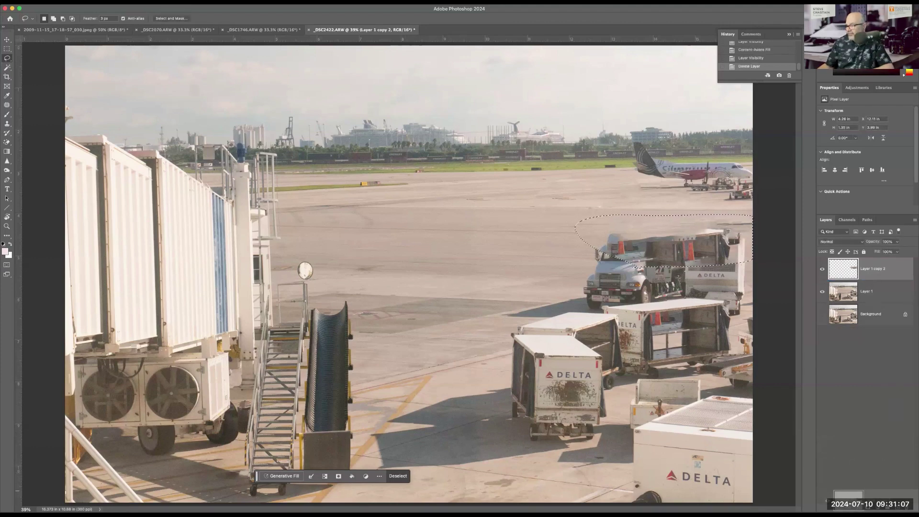
key(BackSpace)
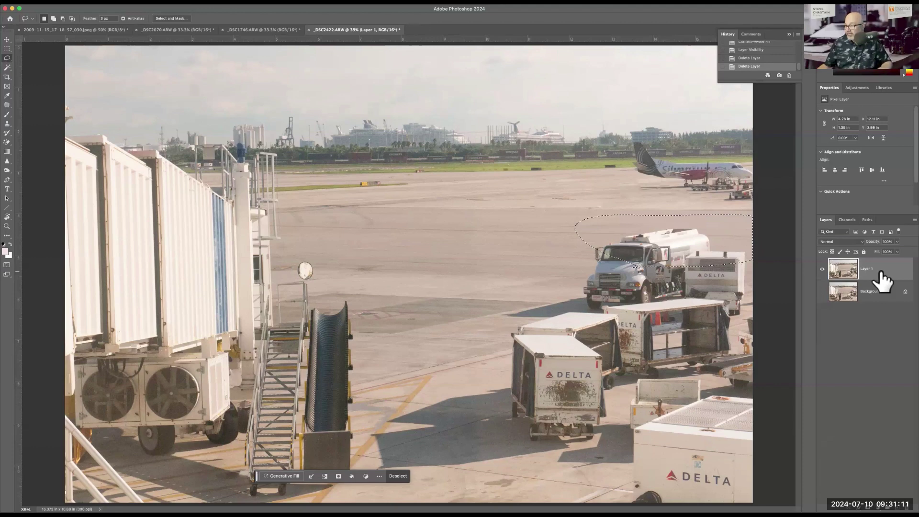
key(super+d)
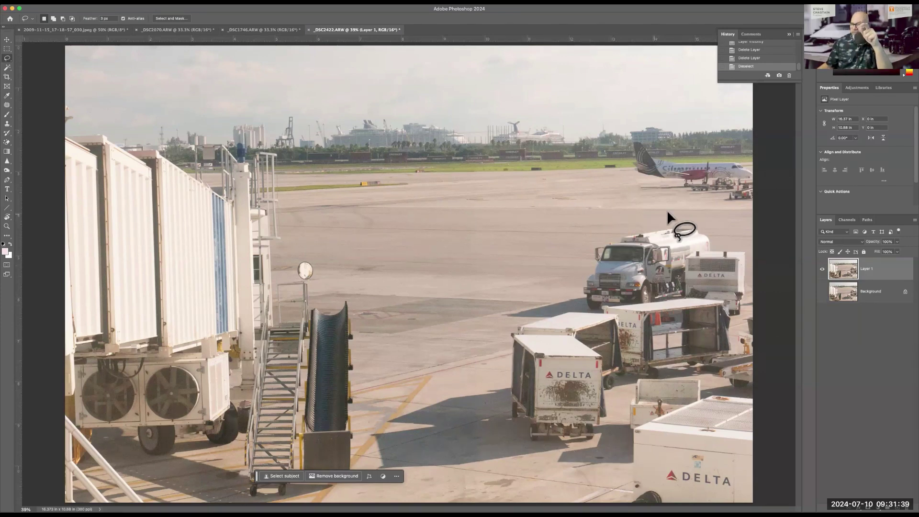
- Lasso the tanker truck and the equipment beside it, Content-Aware Fill the area onto a new layer, and stamp all visible layers into a merged layer
mouse_move(691, 217)
mouse_down()
mouse_move(575, 240)
mouse_move(554, 267)
mouse_move(556, 286)
mouse_move(621, 323)
mouse_move(694, 332)
mouse_move(765, 313)
mouse_move(777, 264)
mouse_move(760, 234)
mouse_move(682, 214)
mouse_up()
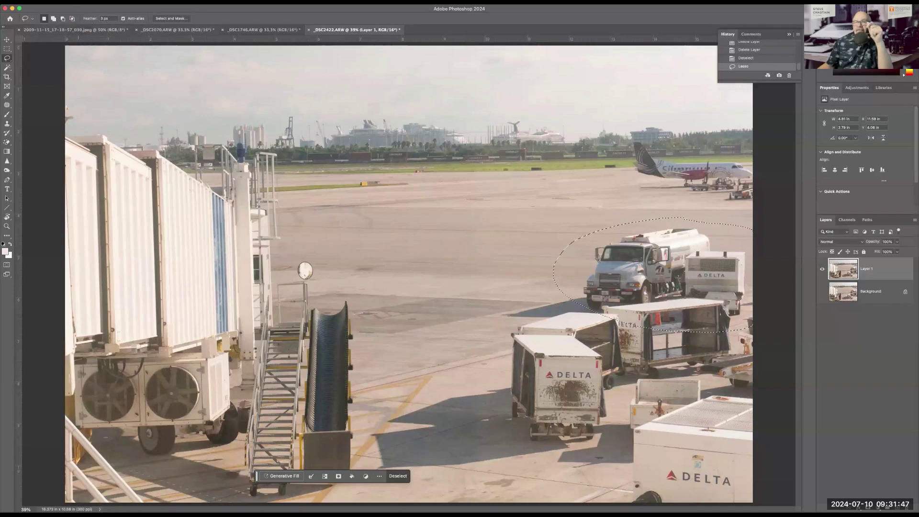
click(84, 1)
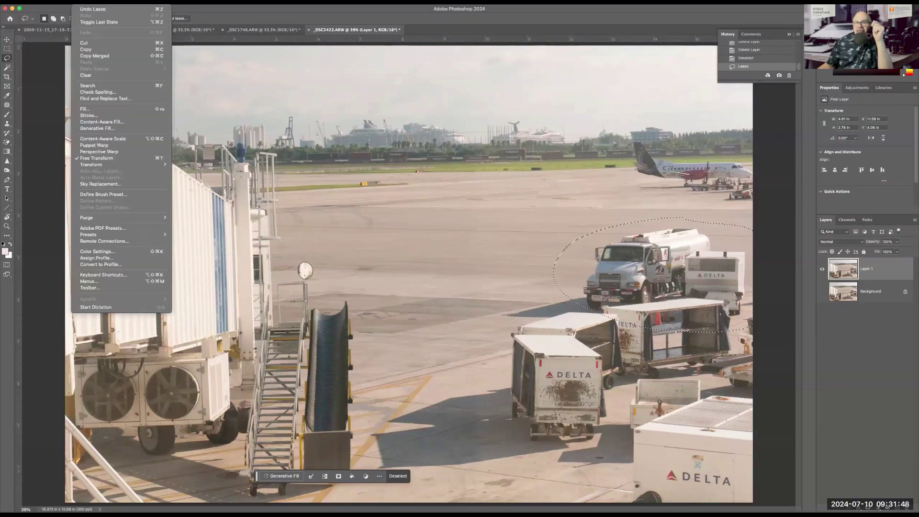
click(117, 122)
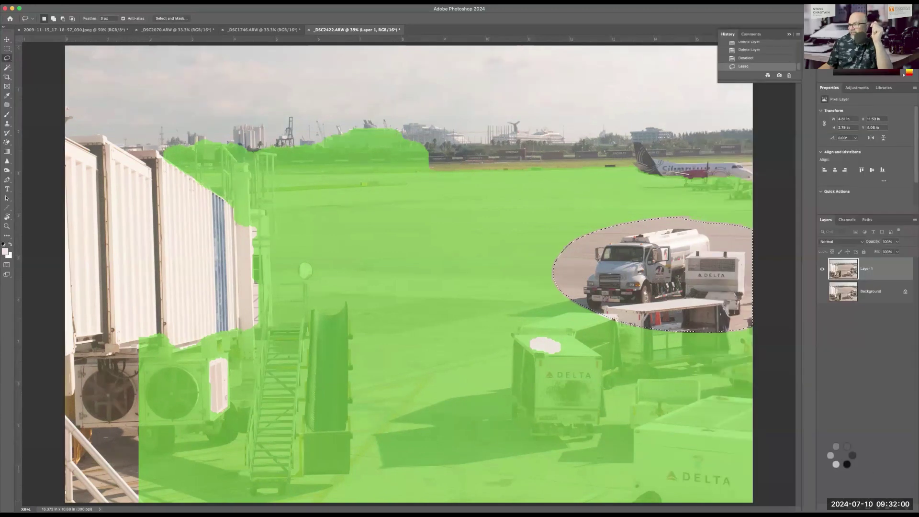
click(902, 502)
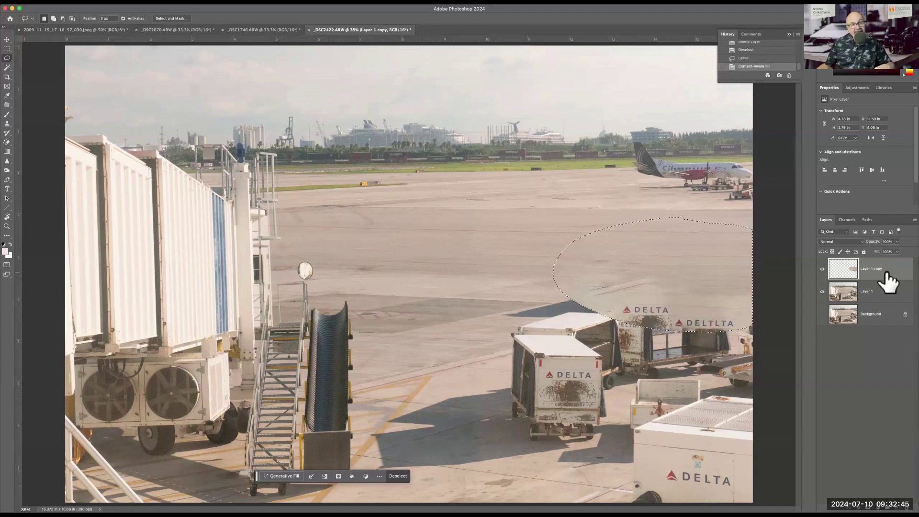
key(super+alt+shift+e)
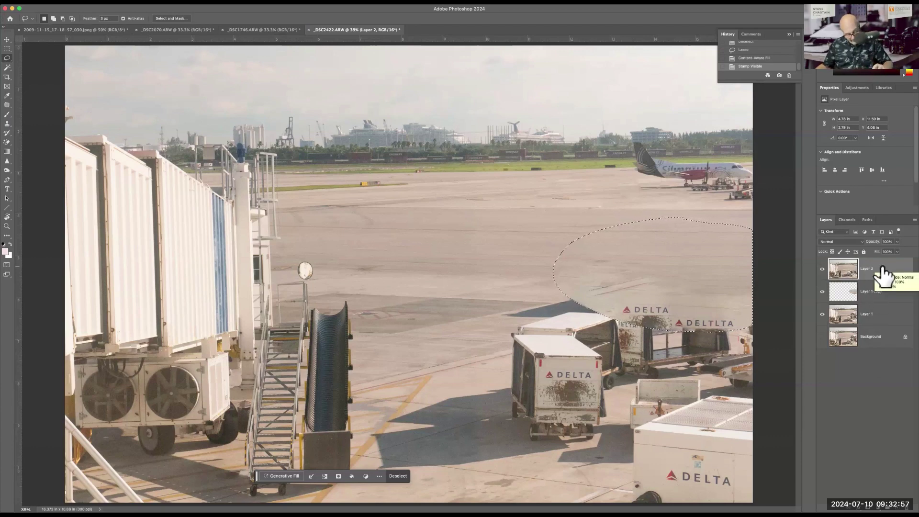
key(ctrl+d)
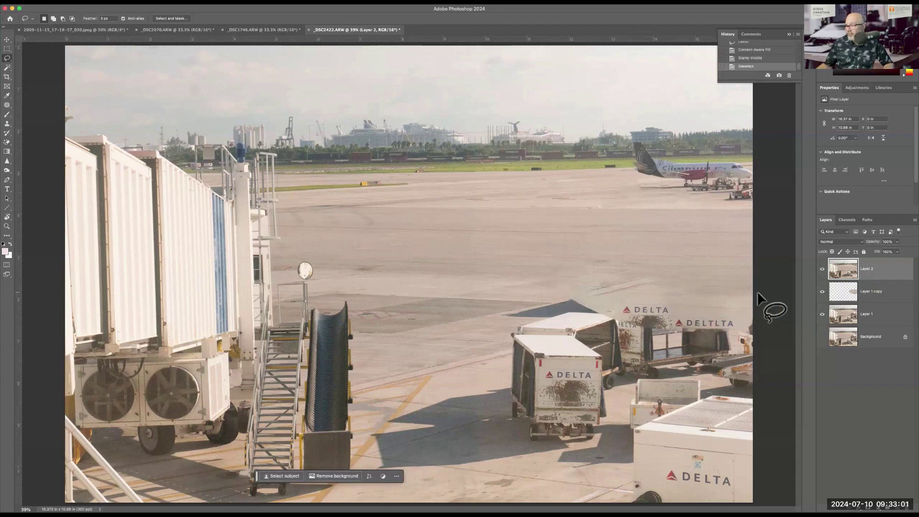
- Lasso the remaining baggage carts and Delta equipment, Content-Aware Fill them onto a new layer, and stamp all visible layers into another merged layer
drag(757, 291, 643, 290)
mouse_move(583, 289)
mouse_down()
mouse_move(481, 304)
mouse_move(485, 366)
mouse_move(528, 447)
mouse_move(582, 478)
mouse_move(671, 505)
mouse_move(766, 478)
mouse_move(772, 325)
mouse_up()
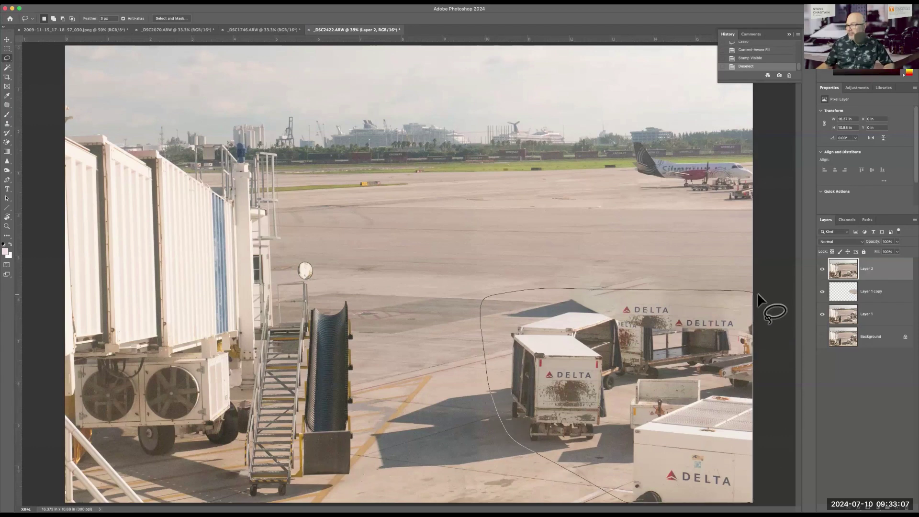
drag(758, 292, 757, 292)
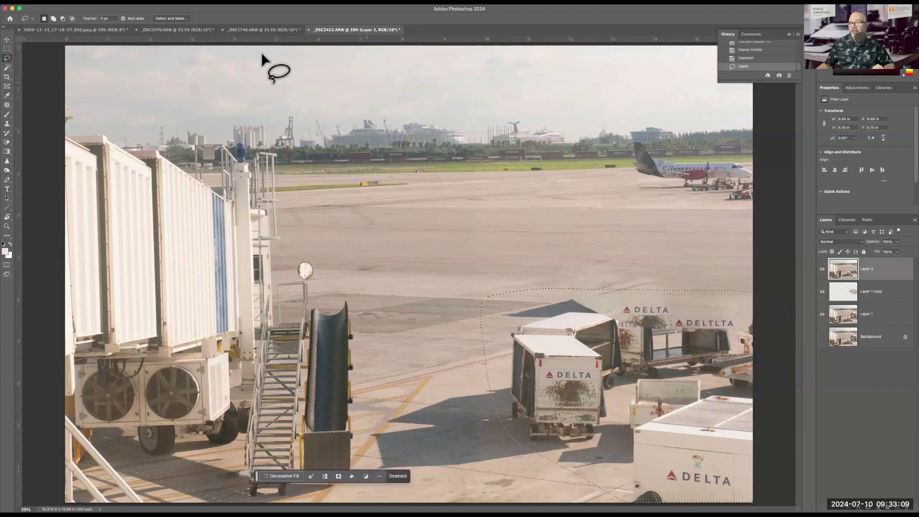
click(84, 0)
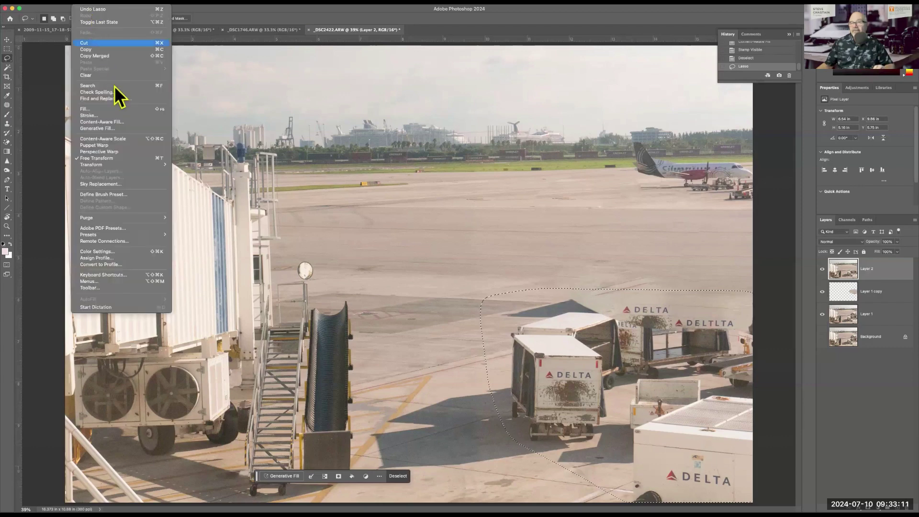
click(112, 122)
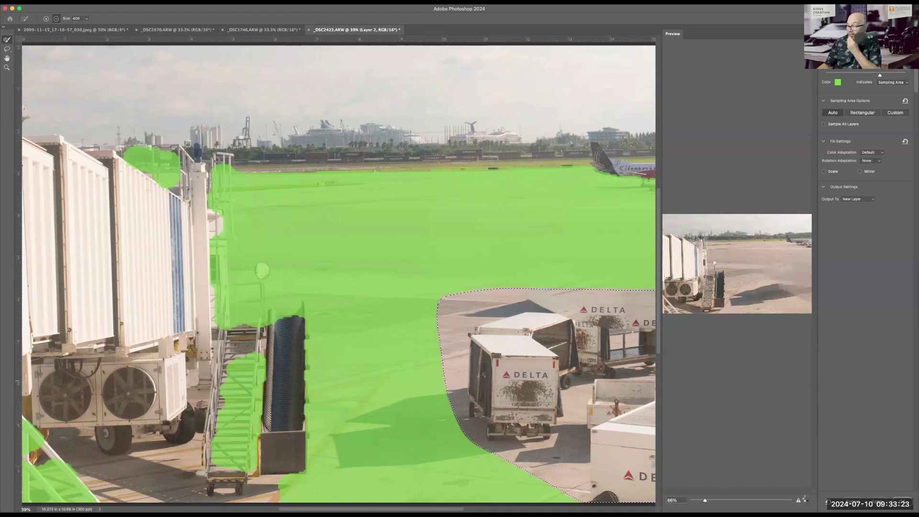
click(903, 502)
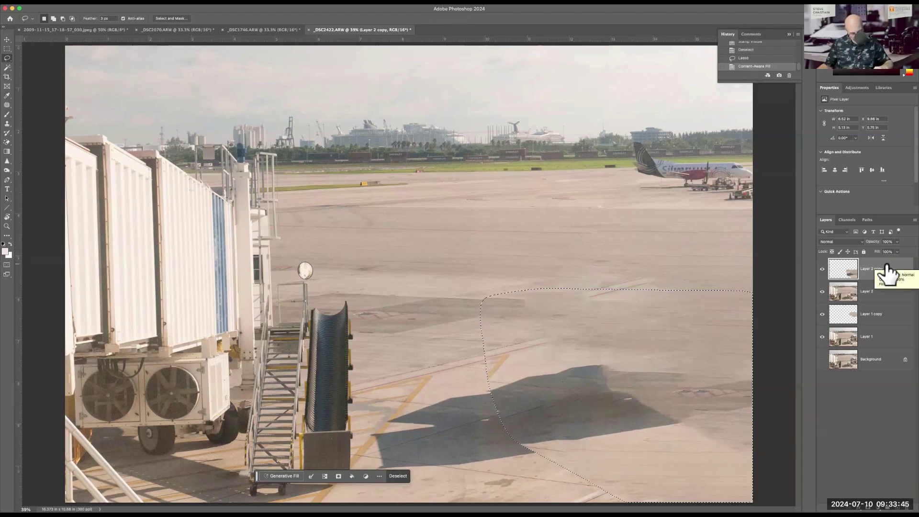
key(super+alt+shift+e)
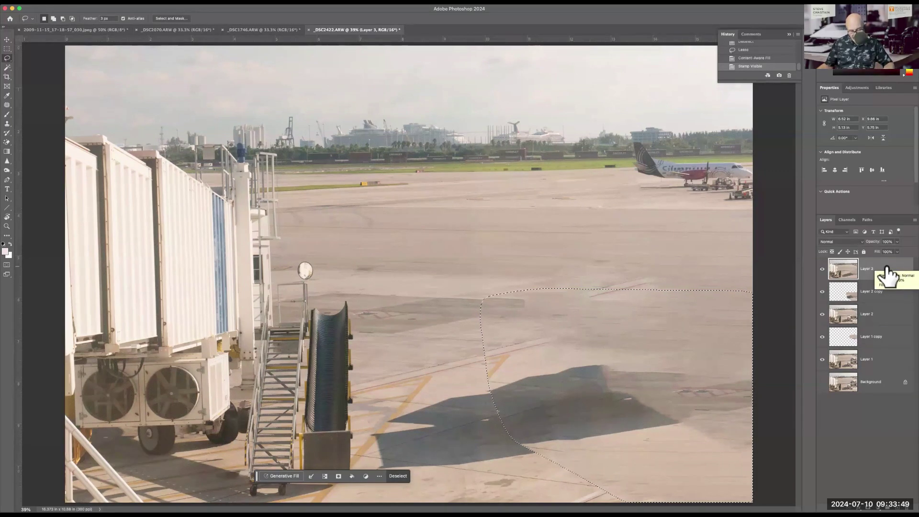
key(super+d)
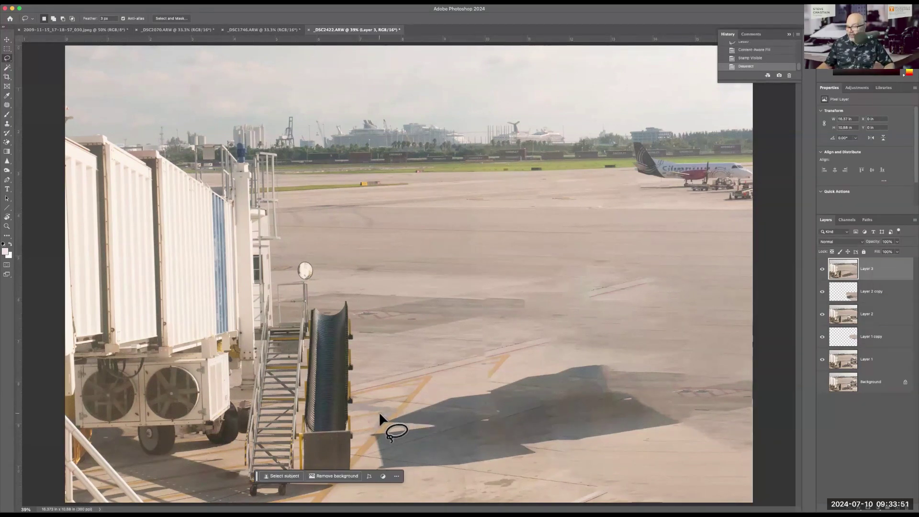
- Lasso the large dark shadow on the pavement, Content-Aware Fill it onto a new layer, and deselect
drag(380, 412, 576, 359)
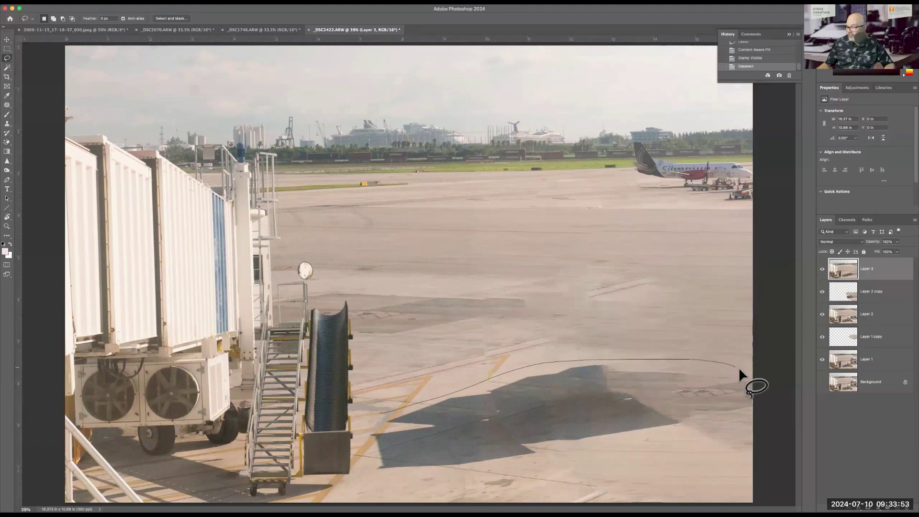
mouse_move(751, 416)
mouse_down()
mouse_move(686, 439)
mouse_move(495, 463)
mouse_move(384, 474)
mouse_move(364, 442)
mouse_up()
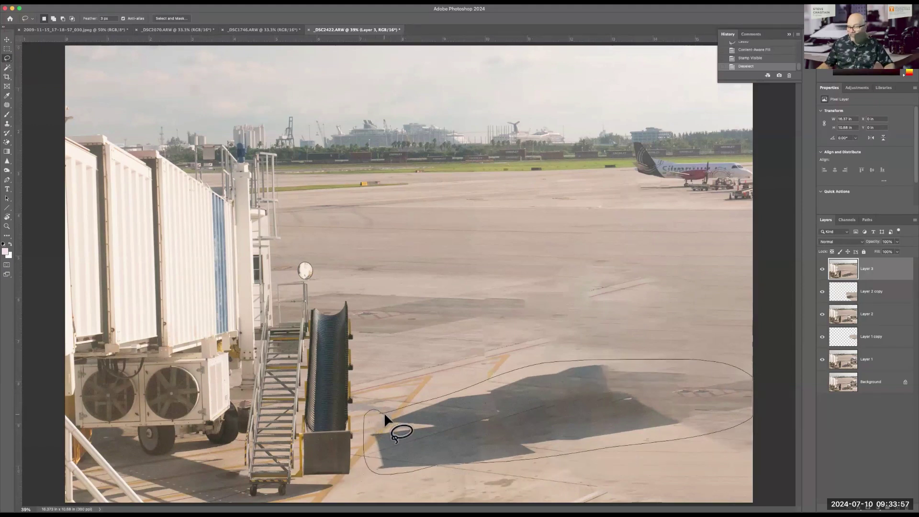
drag(384, 412, 385, 414)
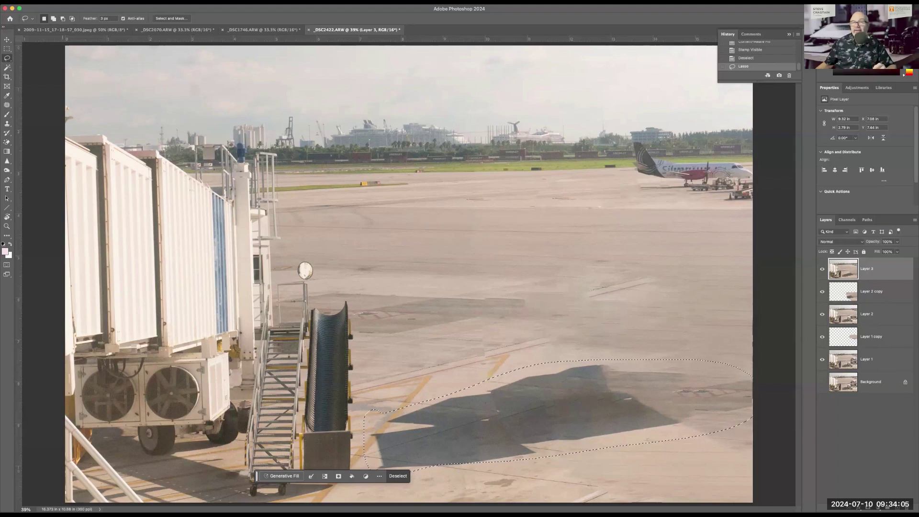
click(89, 2)
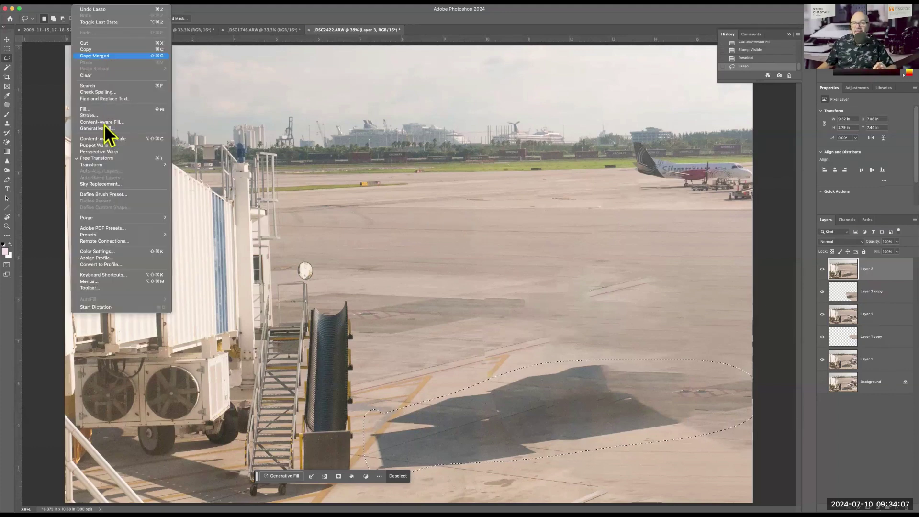
click(112, 122)
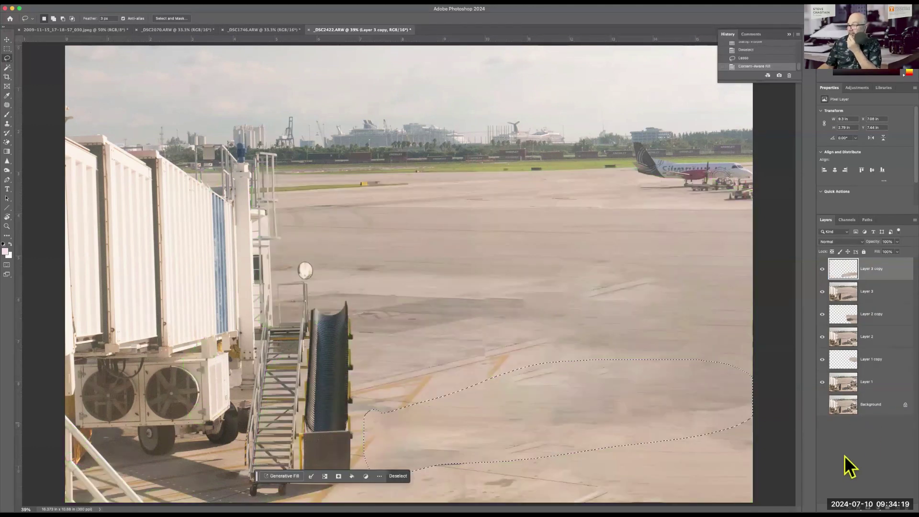
key(super+d)
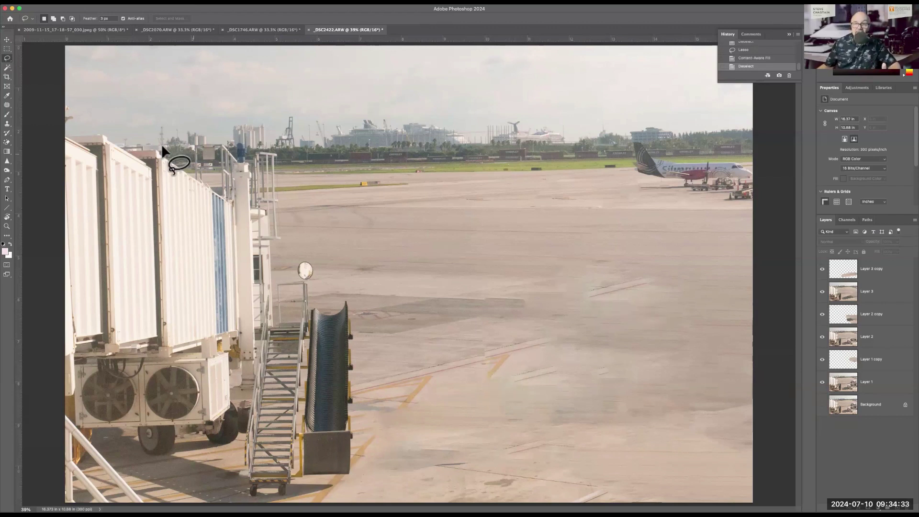
- Try to outline and patch the pale pavement streaks in the middle distance with the Patch tool
click(6, 106)
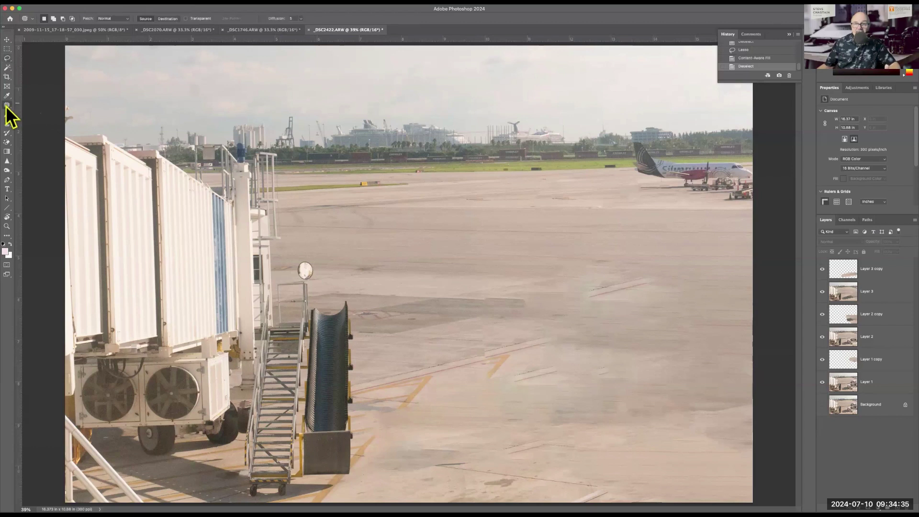
mouse_move(568, 283)
mouse_down()
mouse_move(668, 274)
mouse_move(637, 290)
mouse_move(562, 299)
mouse_move(675, 279)
mouse_move(606, 275)
mouse_move(572, 285)
mouse_move(578, 306)
mouse_move(597, 309)
mouse_up()
click(586, 306)
click(614, 300)
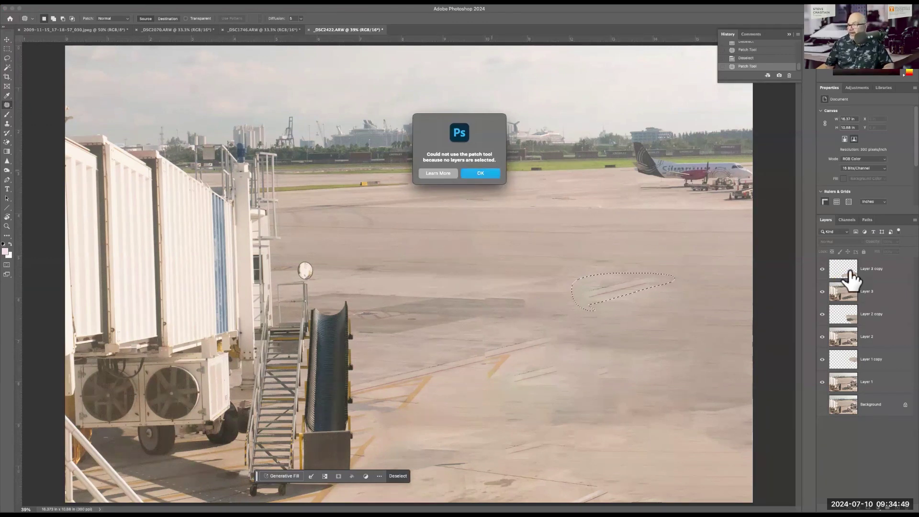
key(Return)
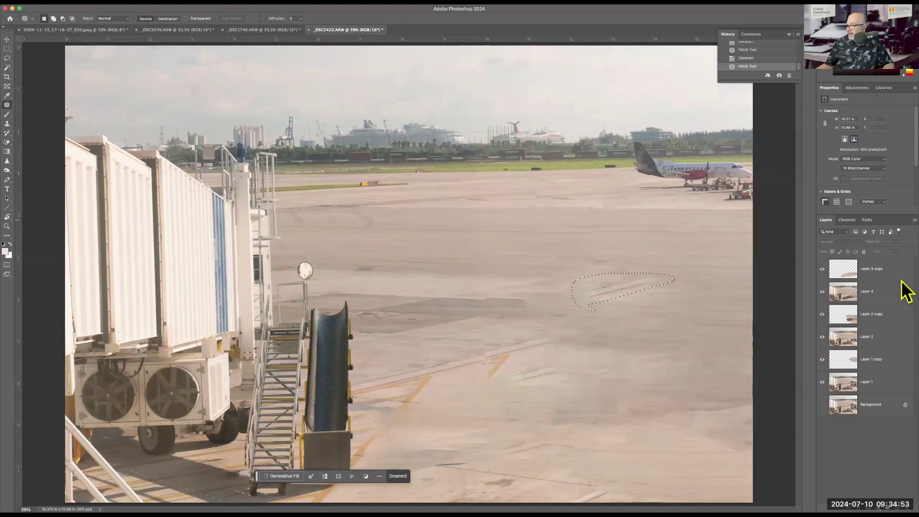
- Flatten the image, clear the patch selection, and duplicate the entire Background layer
right_click(861, 440)
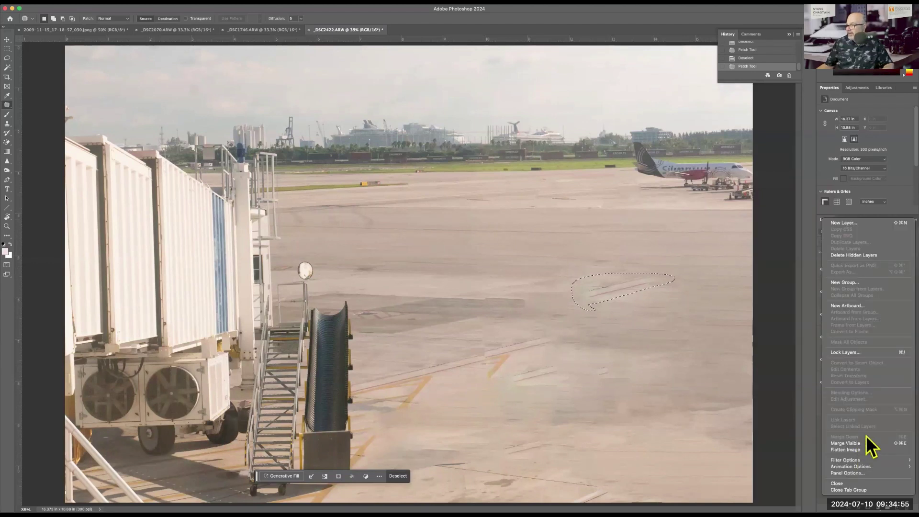
click(865, 437)
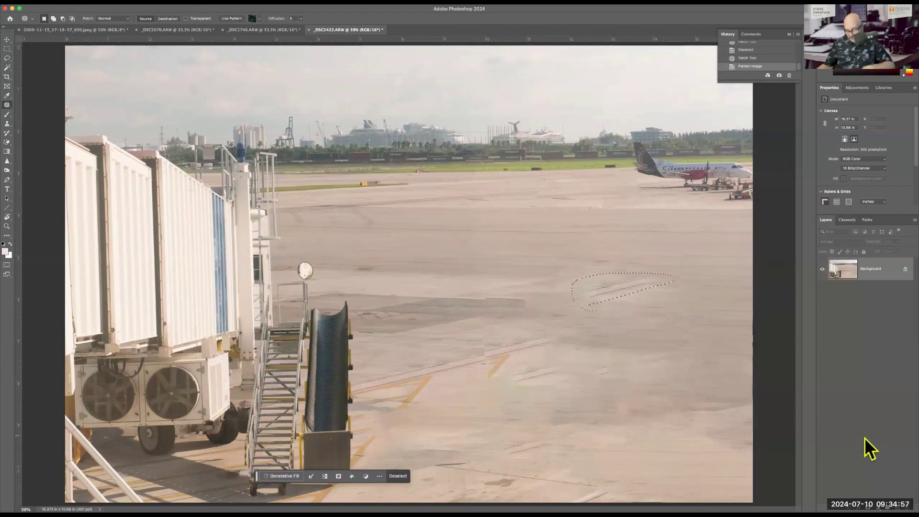
key(super+j)
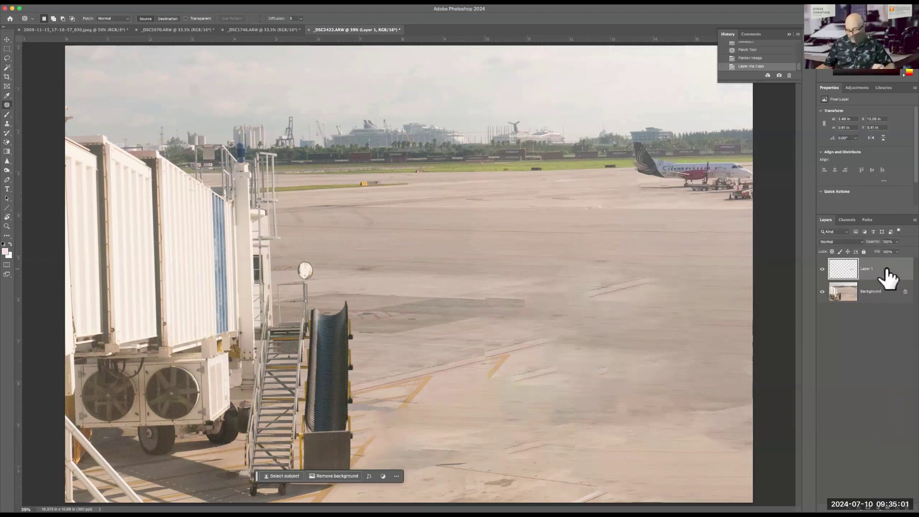
key(super+z)
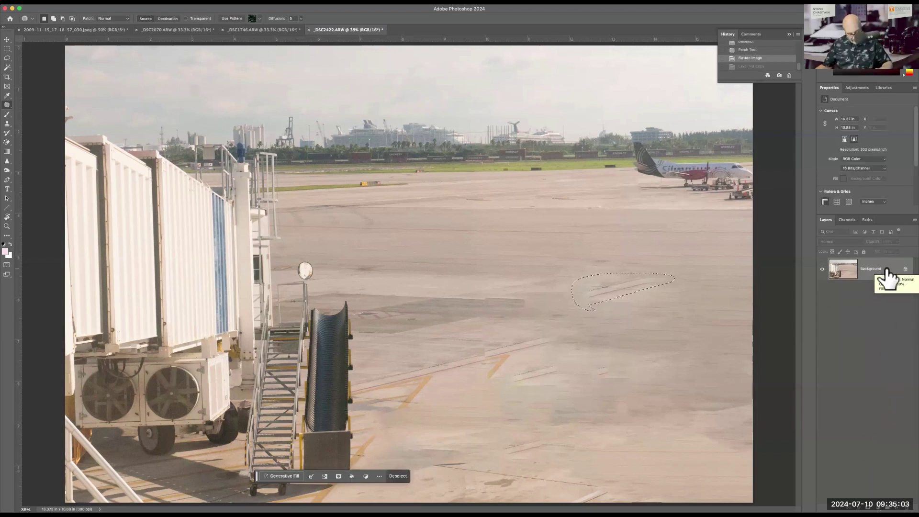
key(super+d)
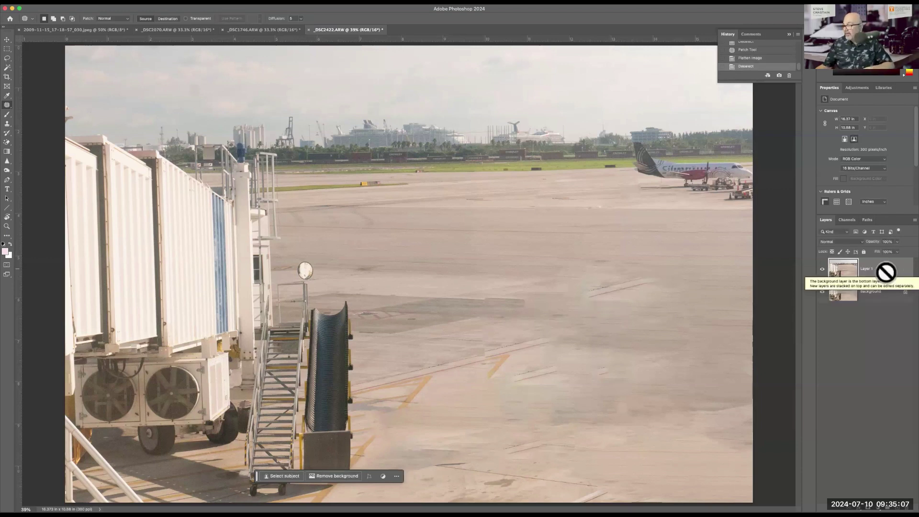
key(super+j)
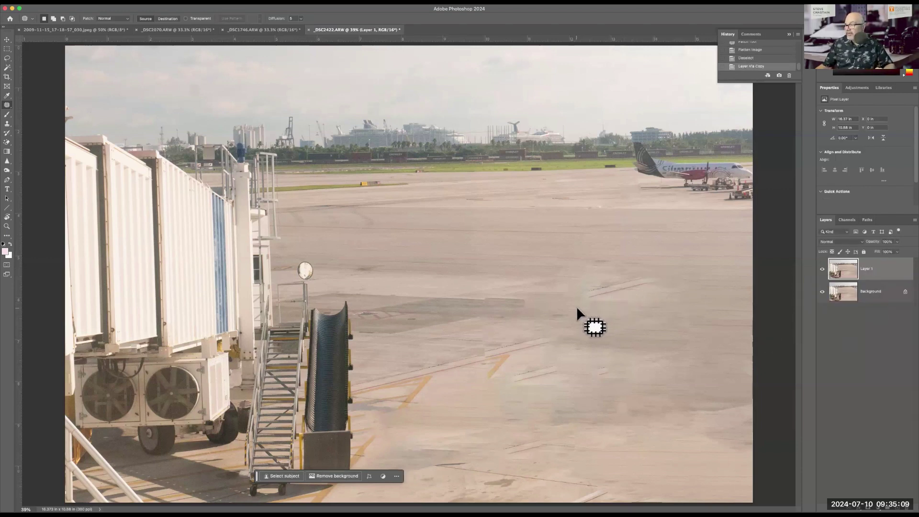
- Patch the pale pavement streaks and the short yellow line fragment on Layer 1 with clean nearby pavement, deselecting after each
mouse_move(577, 306)
mouse_down()
mouse_move(669, 268)
mouse_move(598, 272)
mouse_move(579, 297)
mouse_move(581, 307)
mouse_move(618, 289)
mouse_move(628, 318)
mouse_move(569, 314)
mouse_up()
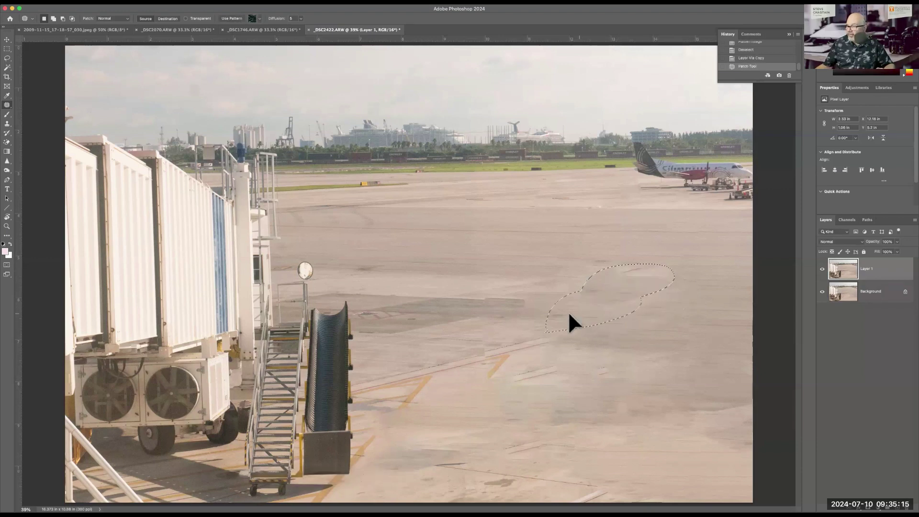
drag(508, 310, 645, 324)
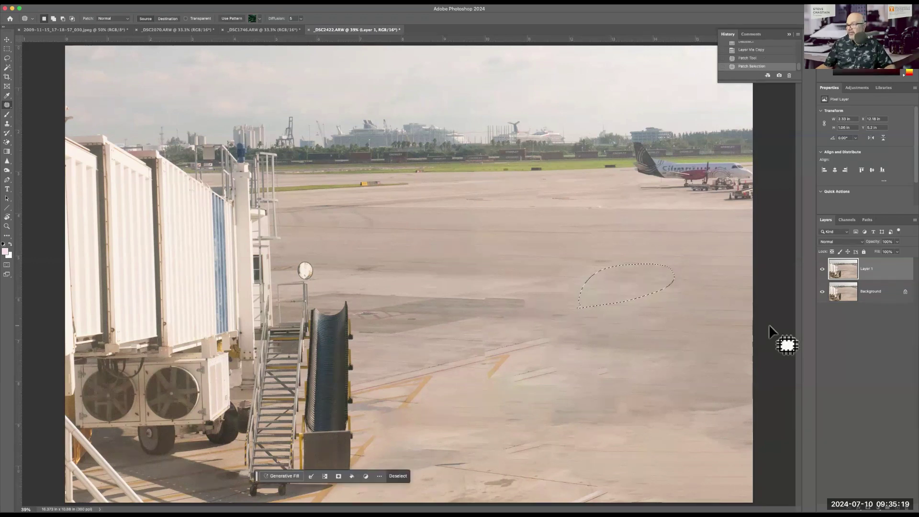
key(super+d)
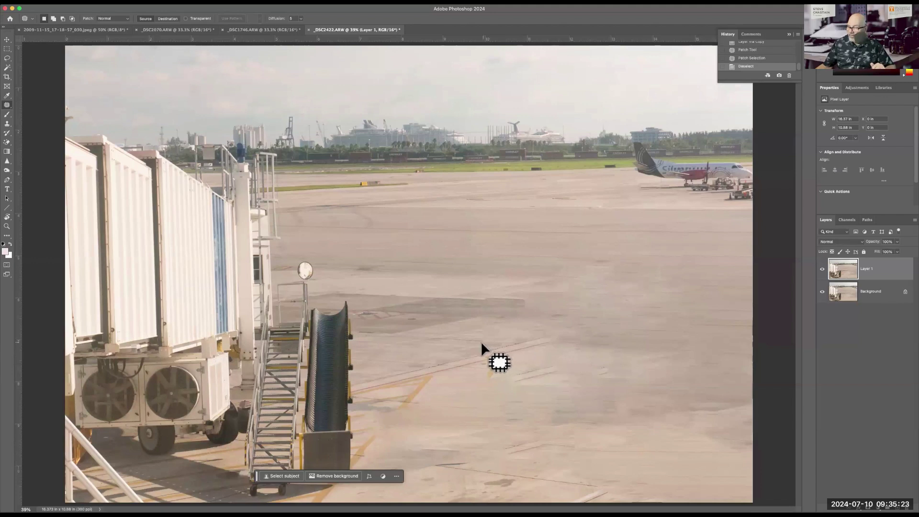
mouse_move(482, 341)
mouse_down()
mouse_move(487, 383)
mouse_move(557, 339)
mouse_move(511, 333)
mouse_move(481, 345)
mouse_move(577, 330)
mouse_move(557, 398)
mouse_move(474, 407)
mouse_move(483, 420)
mouse_move(482, 411)
mouse_up()
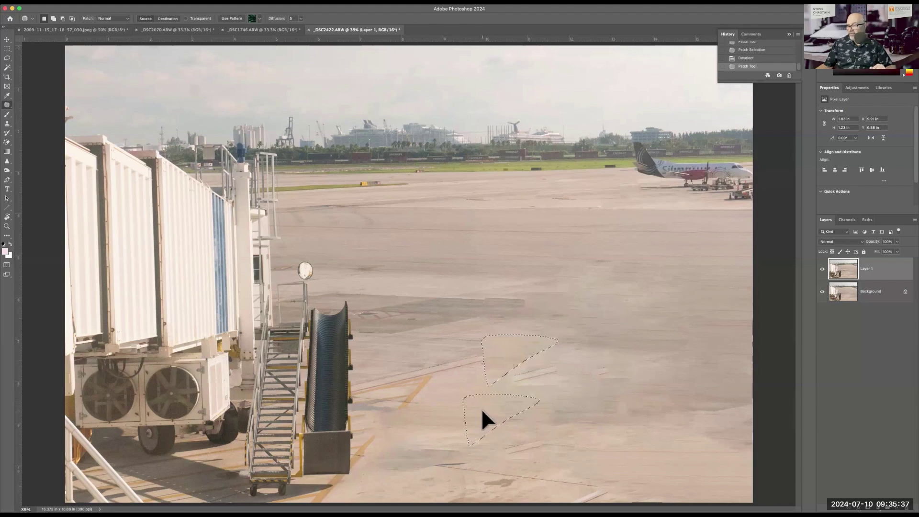
key(super+d)
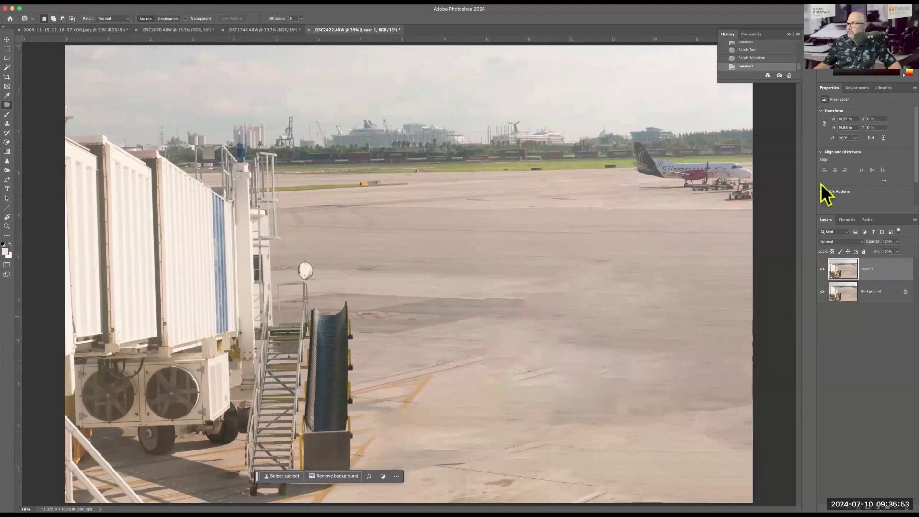
- Revert the photo to its opening history state, duplicate the Background layer, and hide the original Background
scroll(760, 60, up, 1)
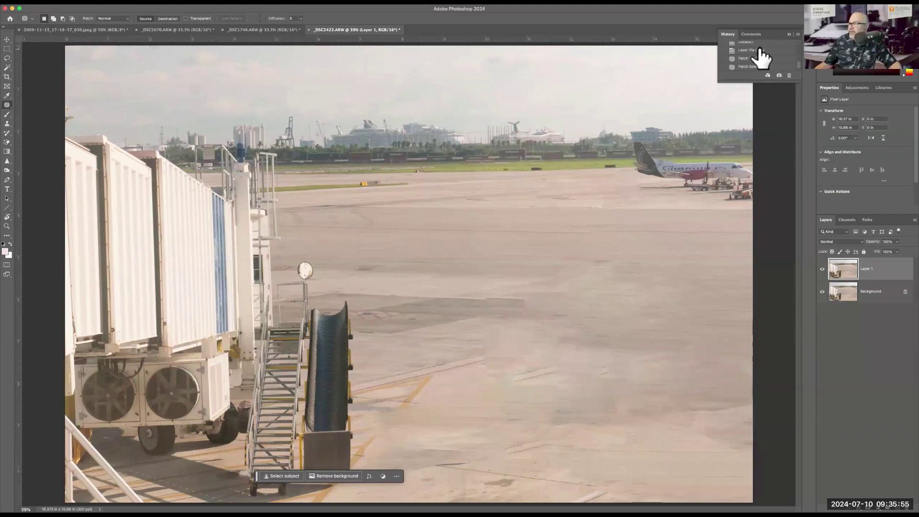
scroll(755, 54, up, 2)
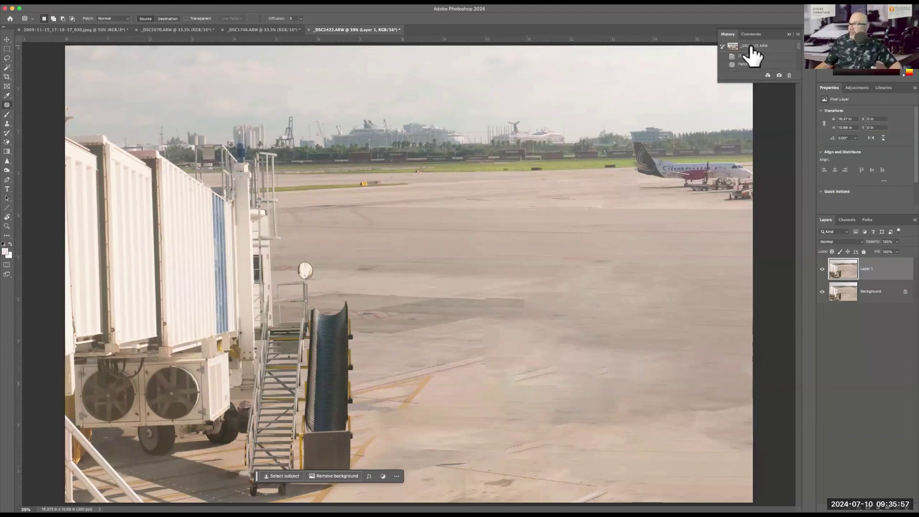
click(753, 48)
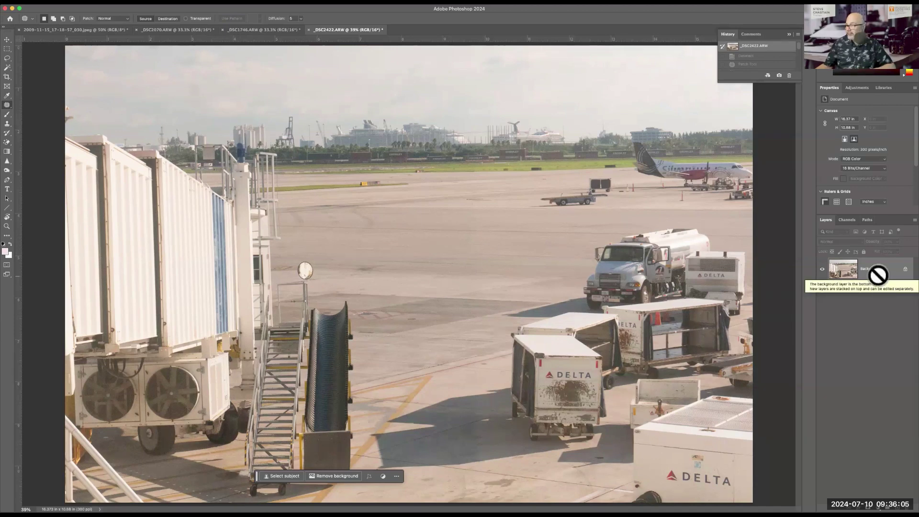
key(super+j)
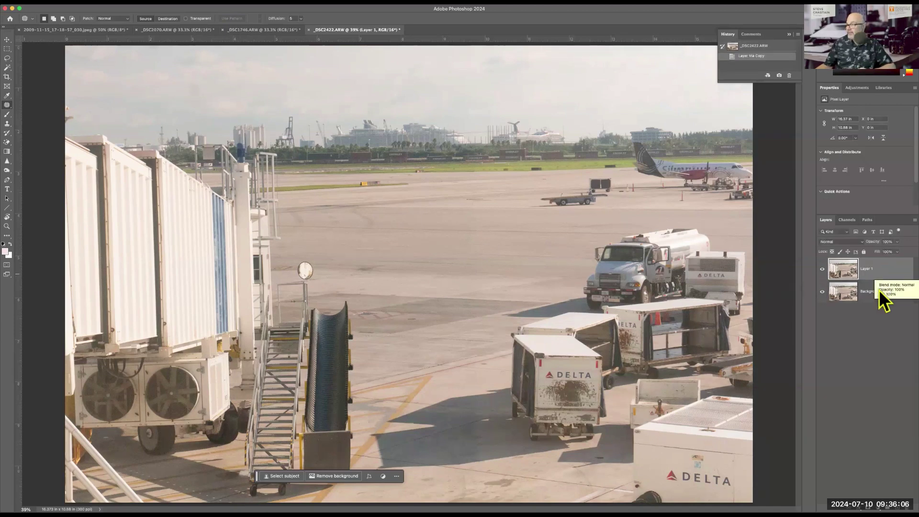
click(822, 291)
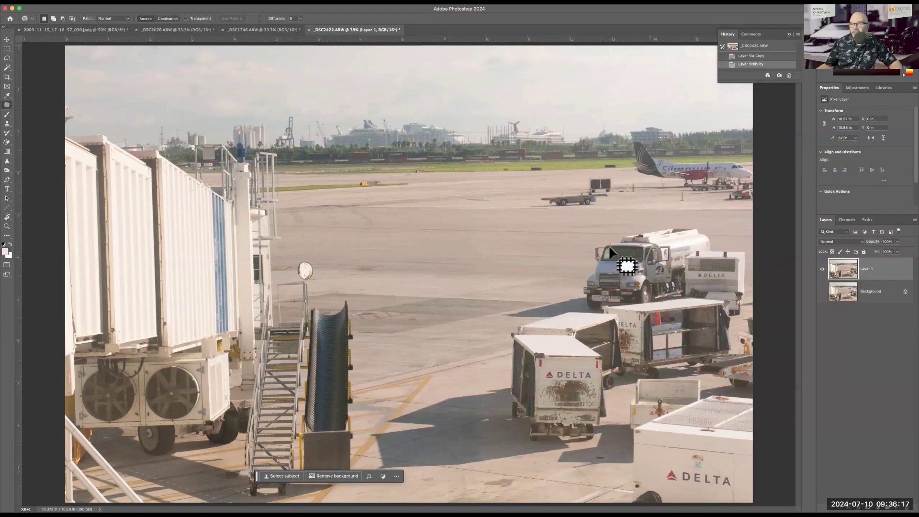
- Lasso the distant airplane and nearby ground carts, and remove them using Generative Fill with an empty prompt
click(7, 59)
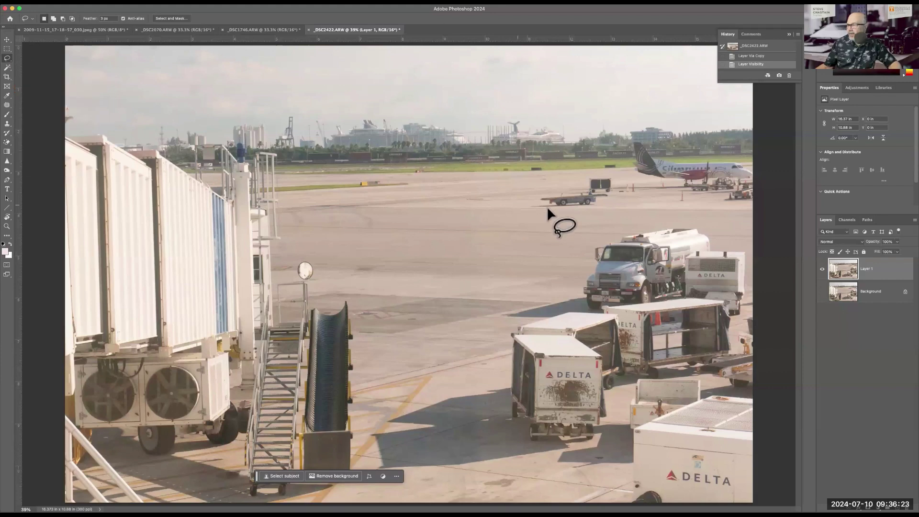
mouse_move(546, 207)
mouse_down()
mouse_move(744, 208)
mouse_move(766, 189)
mouse_move(751, 152)
mouse_up()
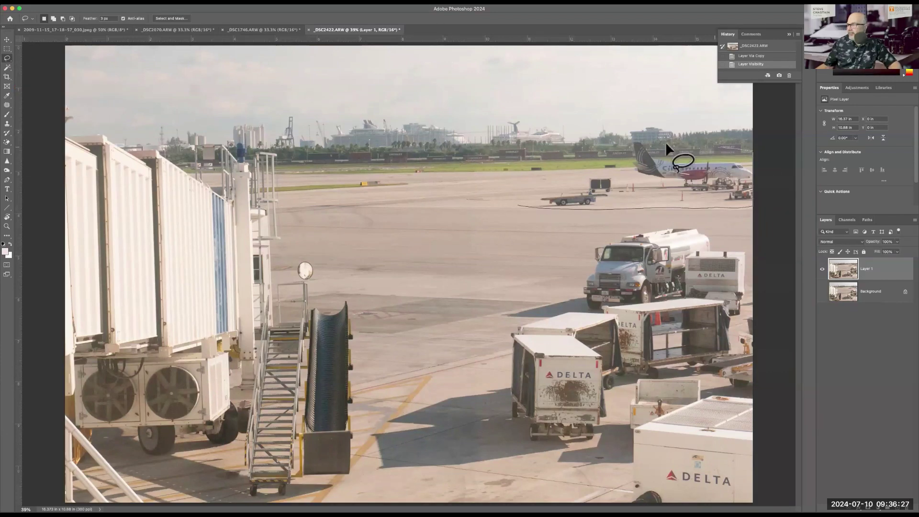
mouse_move(621, 141)
mouse_down()
mouse_move(540, 187)
mouse_move(528, 203)
mouse_move(536, 208)
mouse_up()
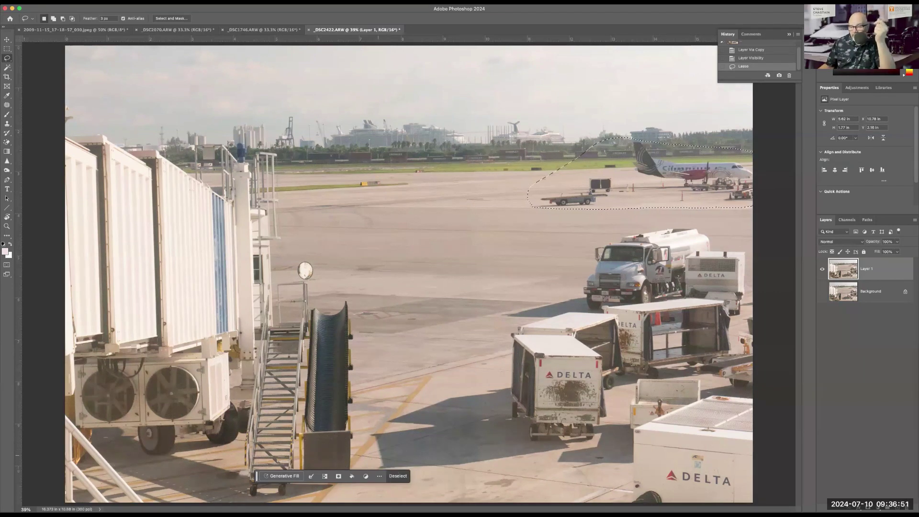
click(287, 477)
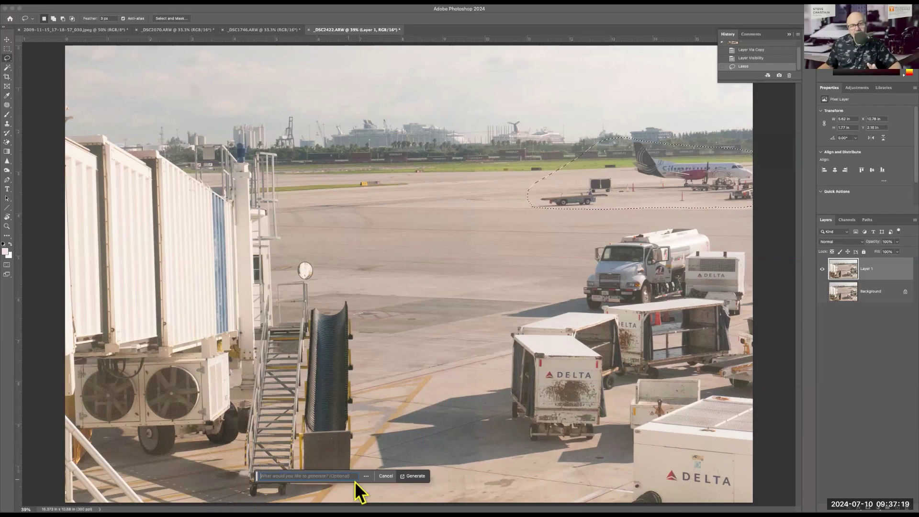
click(417, 478)
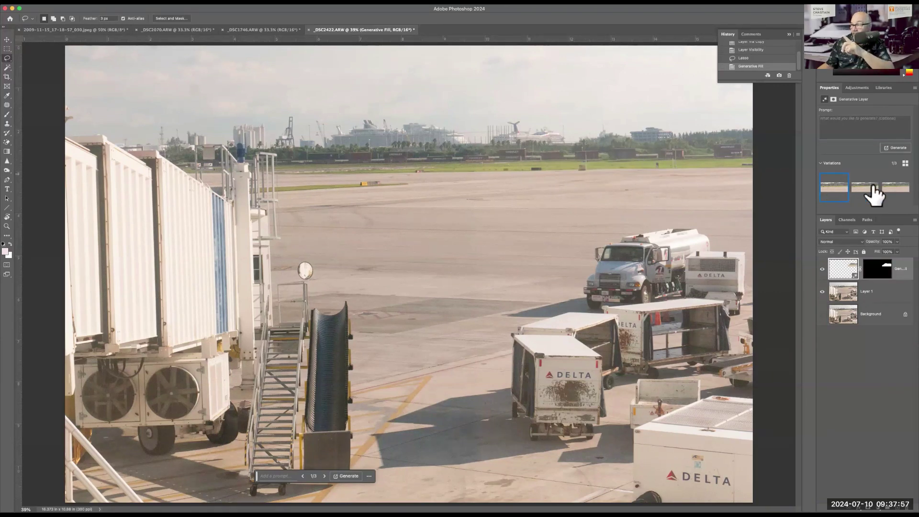
- Compare the three Generative Fill variations for the distant tarmac and select the third one
mouse_move(836, 194)
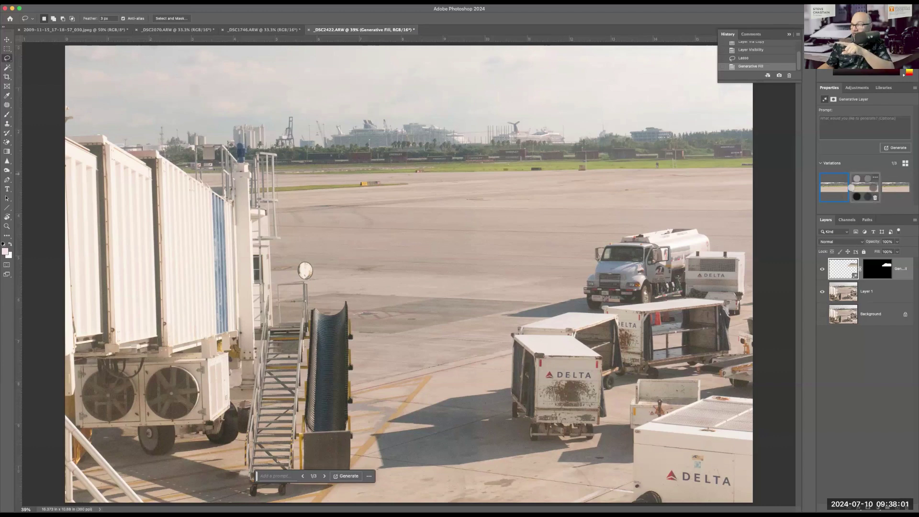
click(862, 194)
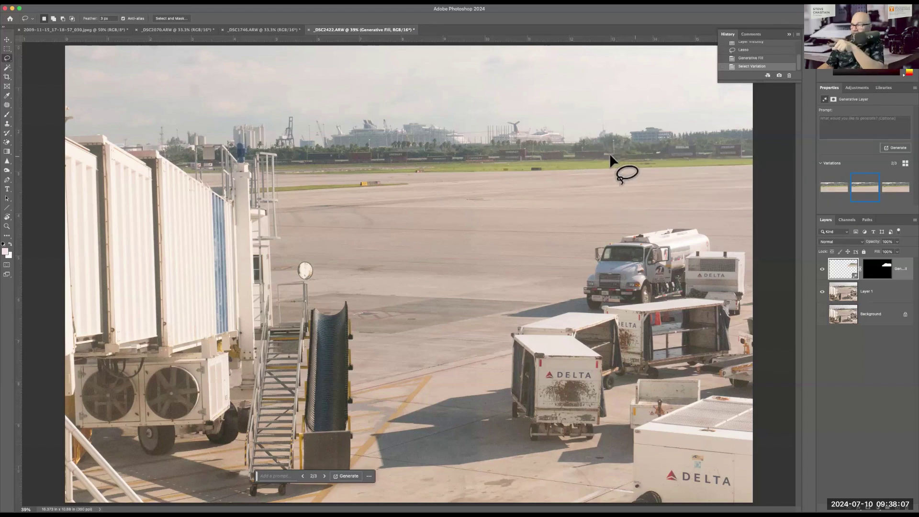
click(839, 194)
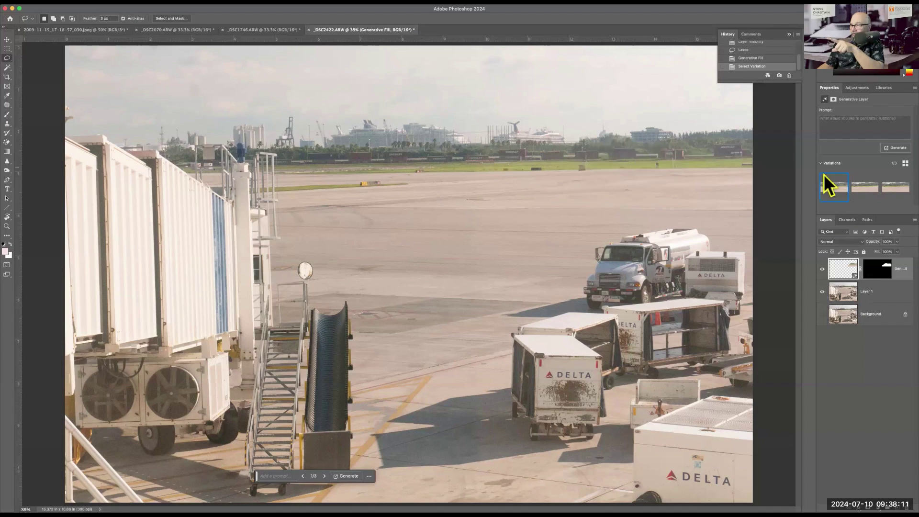
click(866, 189)
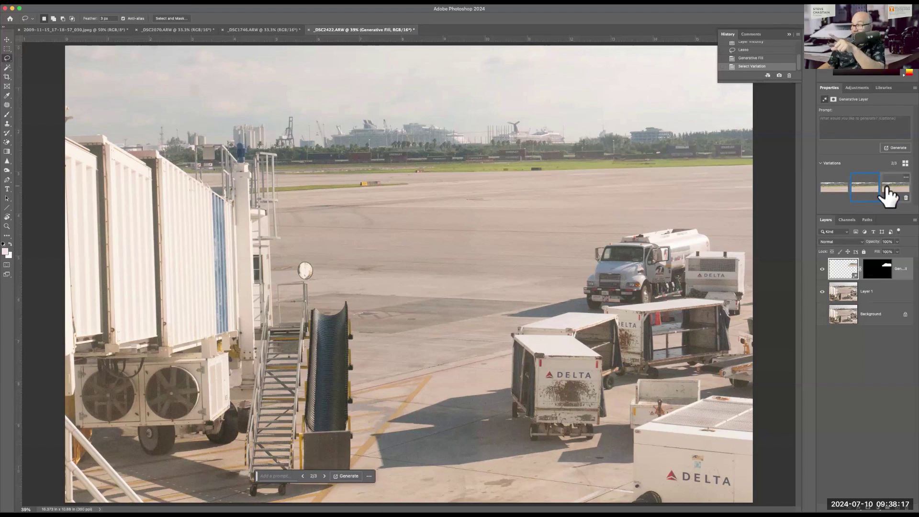
click(889, 190)
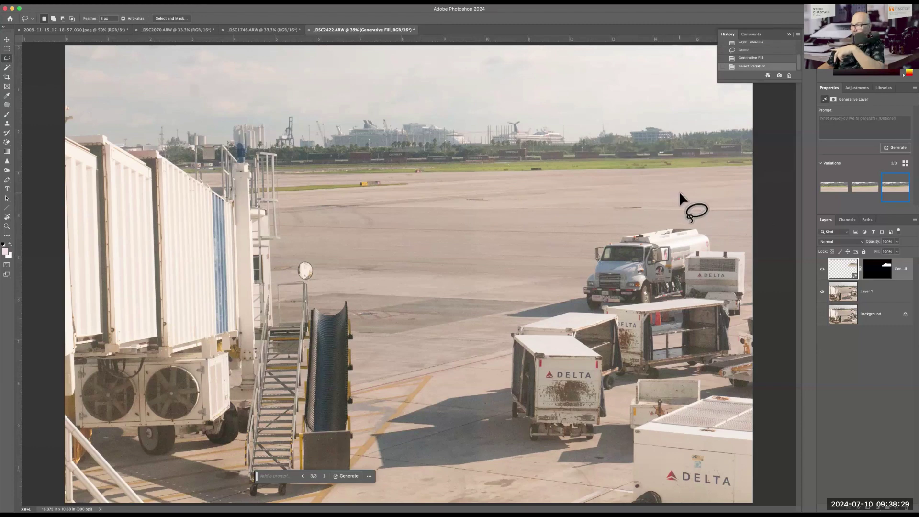
- Compare the photo with and without the Generative Fill layer covering the distant airplane, leaving the layer shown
click(823, 270)
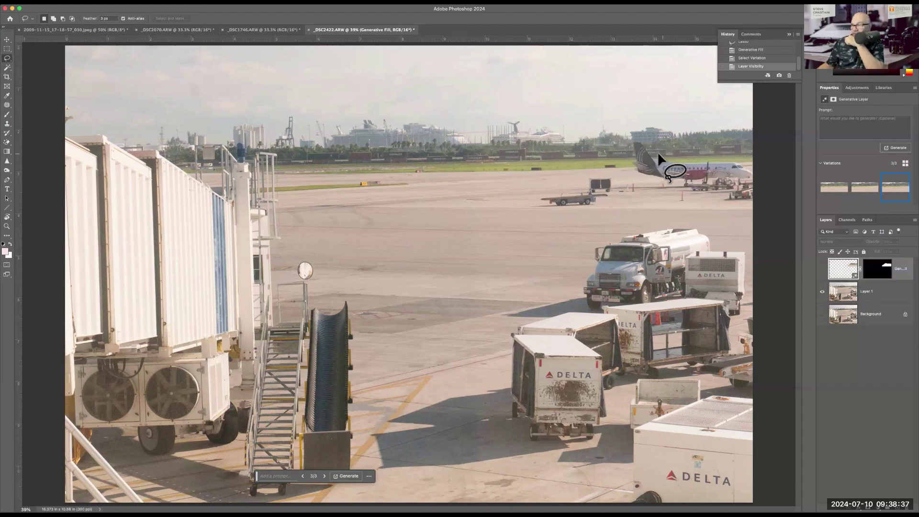
click(822, 271)
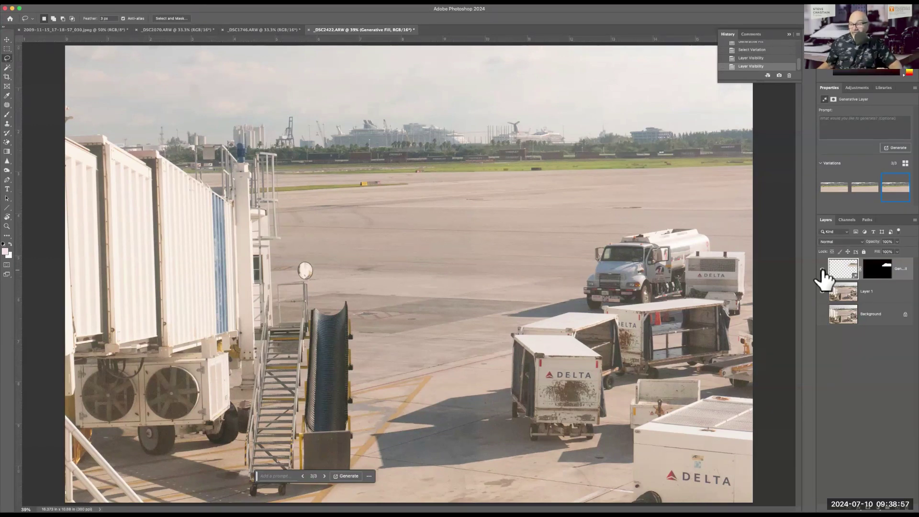
drag(822, 270, 823, 292)
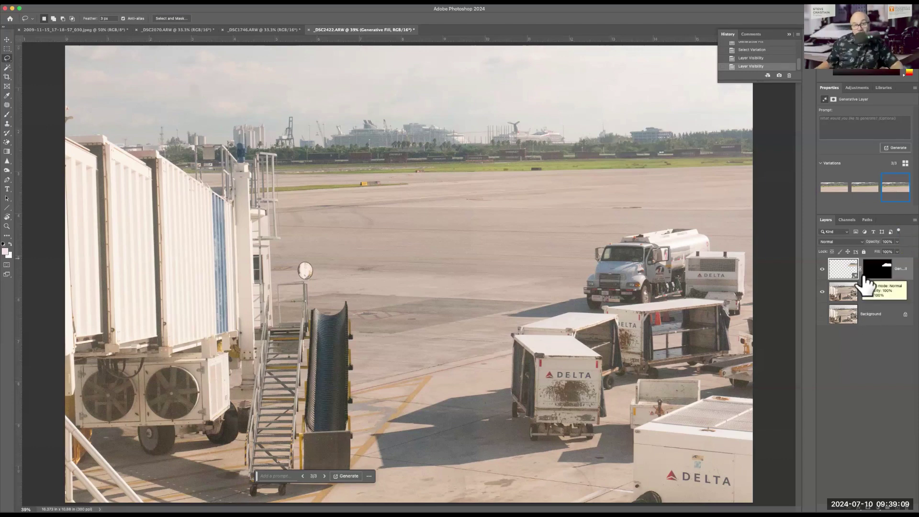
- Flatten the image into a single Background layer and duplicate it as a new layer
click(915, 220)
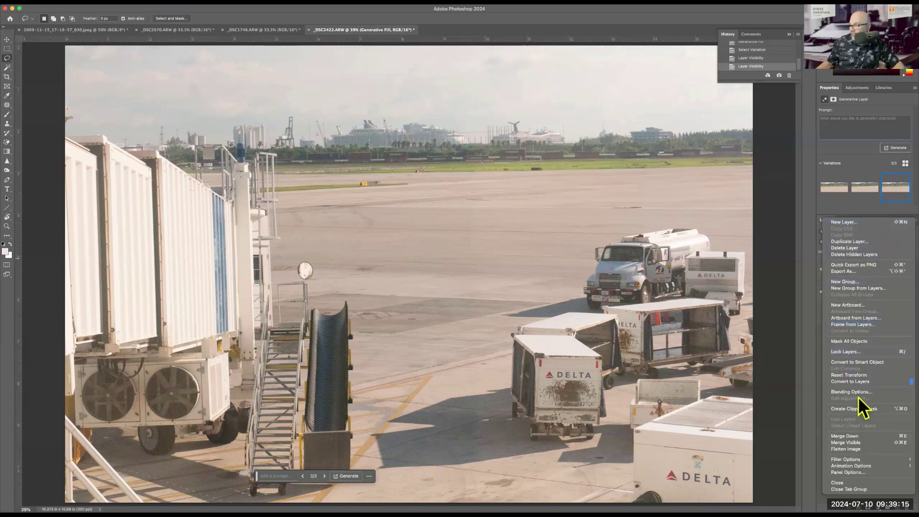
click(849, 450)
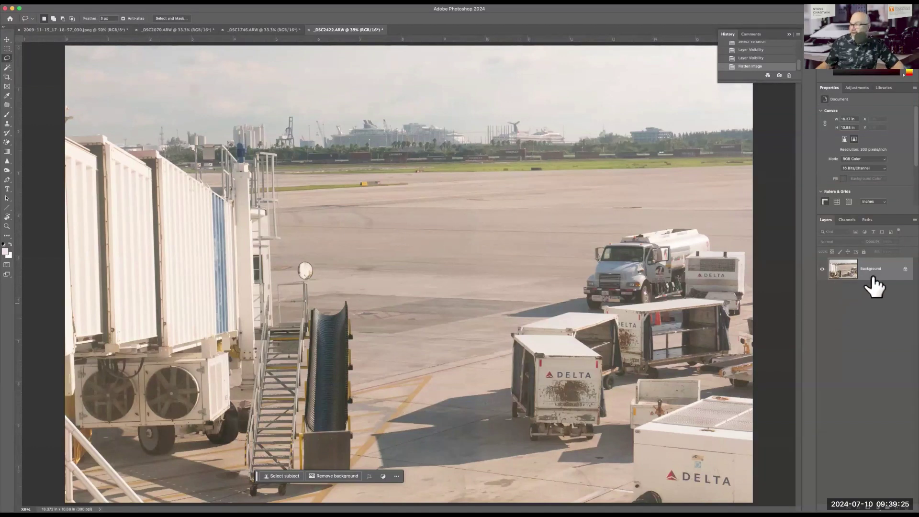
drag(876, 278, 876, 285)
key(super+j)
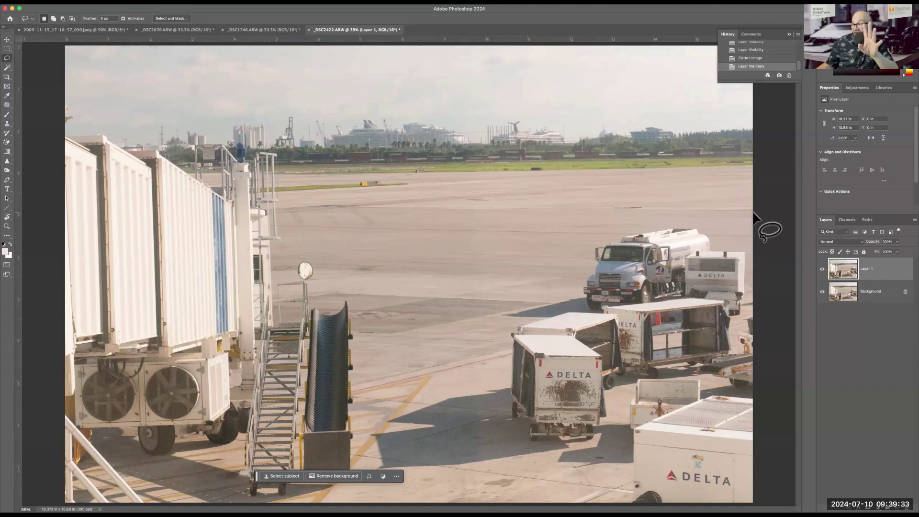
- Lasso the fuel truck, Delta baggage carts and their shadows, and remove them using Generative Fill with an empty prompt
mouse_move(753, 212)
mouse_down()
mouse_move(602, 233)
mouse_move(487, 296)
mouse_move(389, 400)
mouse_move(368, 438)
mouse_move(377, 480)
mouse_move(622, 504)
mouse_move(761, 503)
mouse_move(772, 421)
mouse_move(765, 216)
mouse_up()
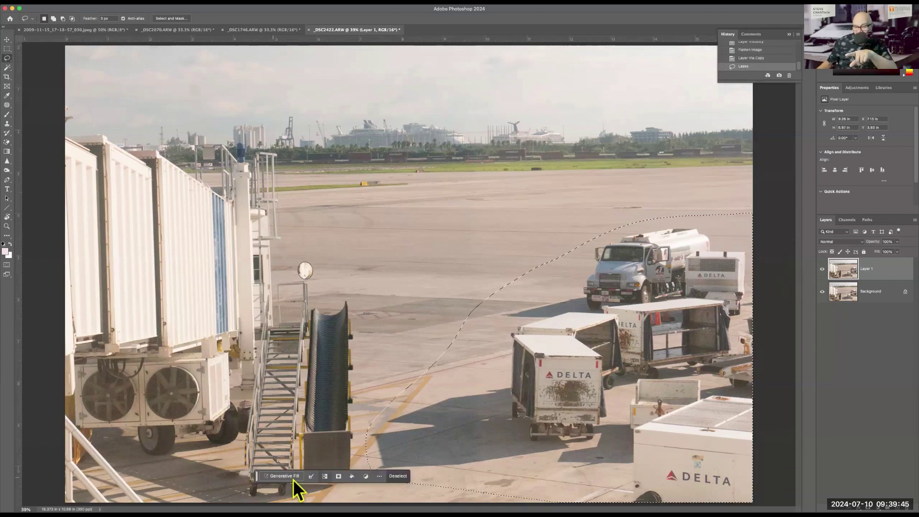
click(275, 476)
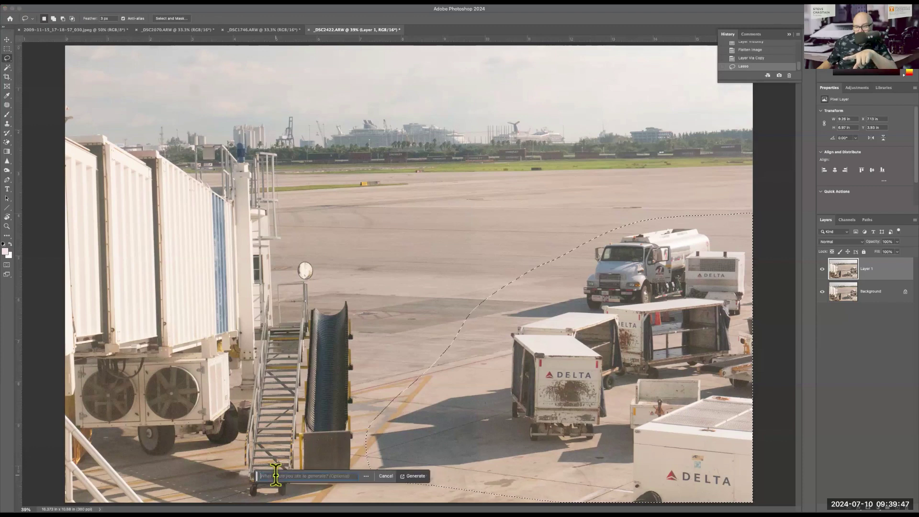
click(416, 476)
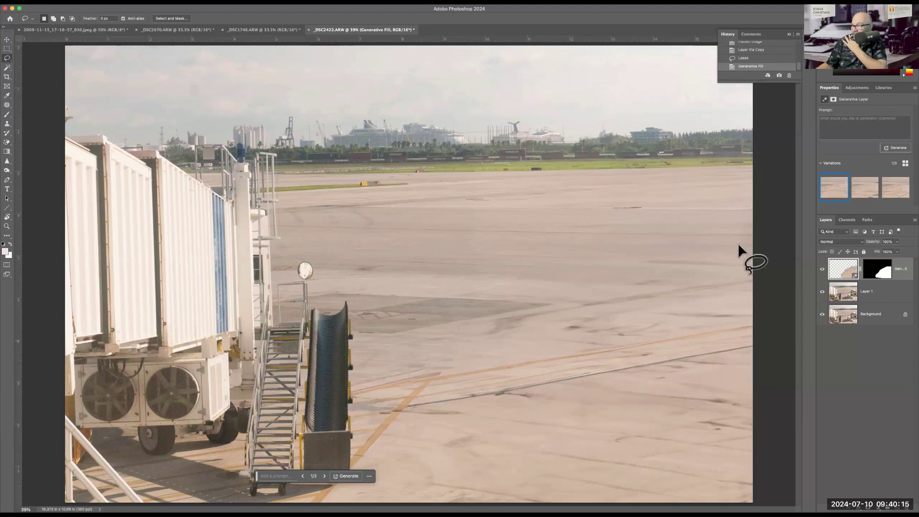
- Compare the three Generative Fill variations for the foreground tarmac, keep the first one, and check it against the unfilled photo
click(865, 191)
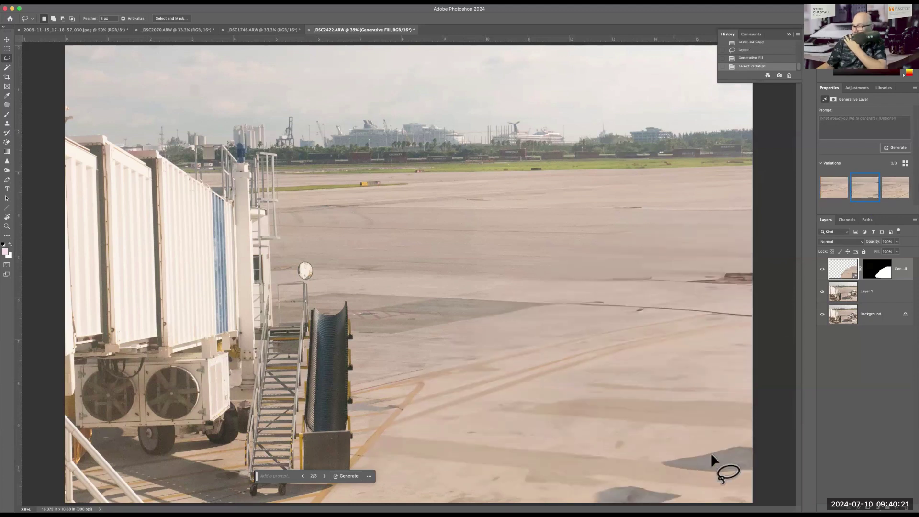
click(887, 193)
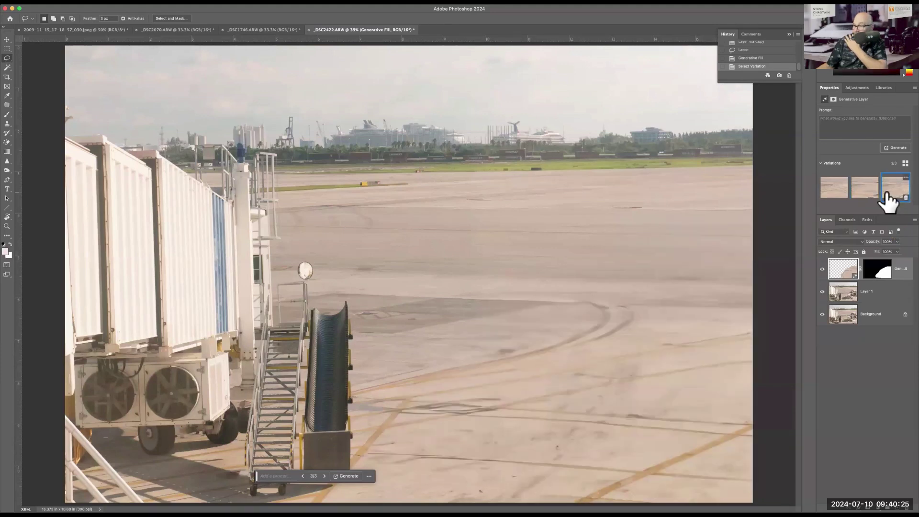
click(835, 194)
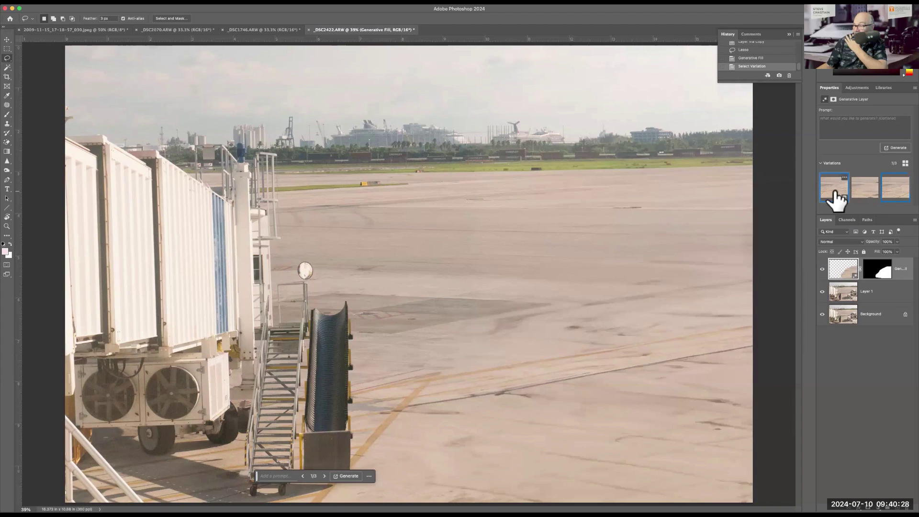
click(886, 194)
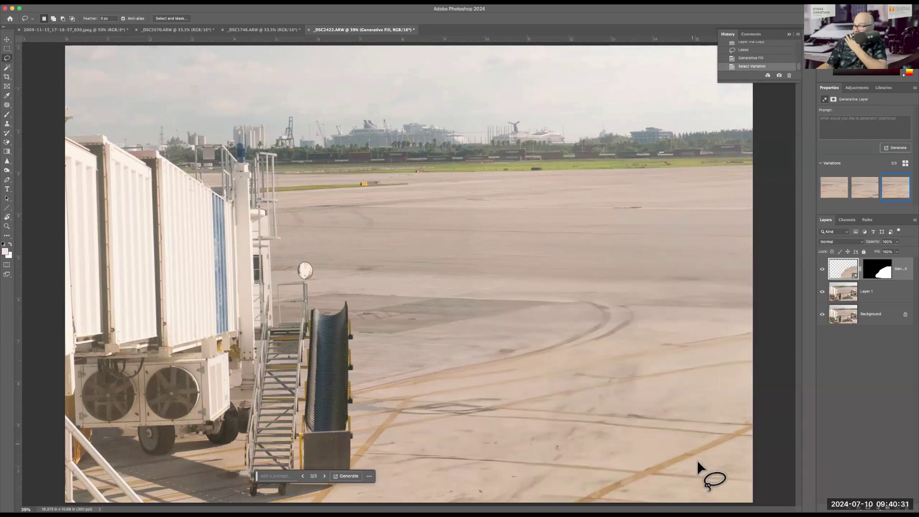
click(832, 196)
click(852, 423)
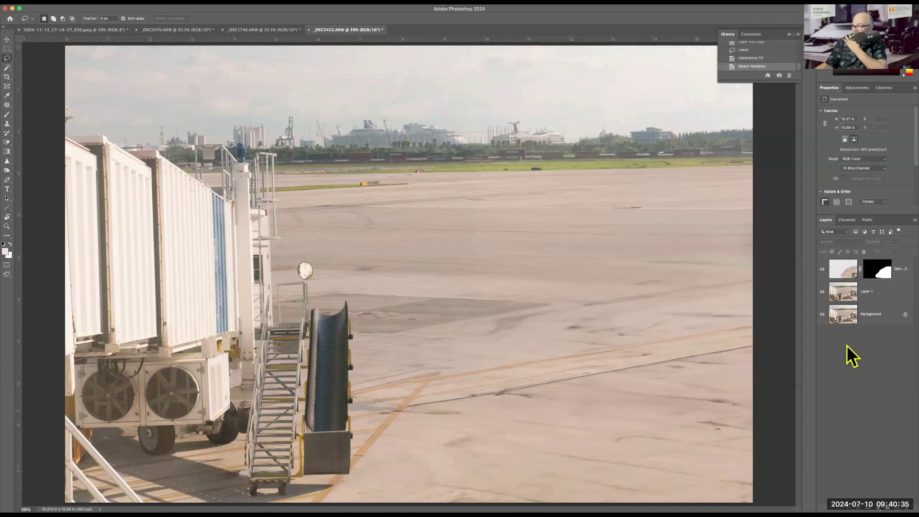
click(822, 269)
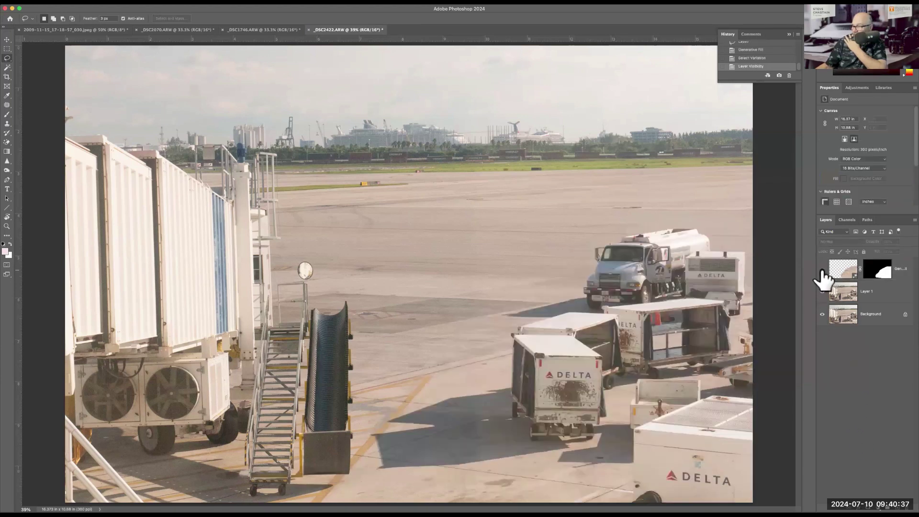
click(822, 269)
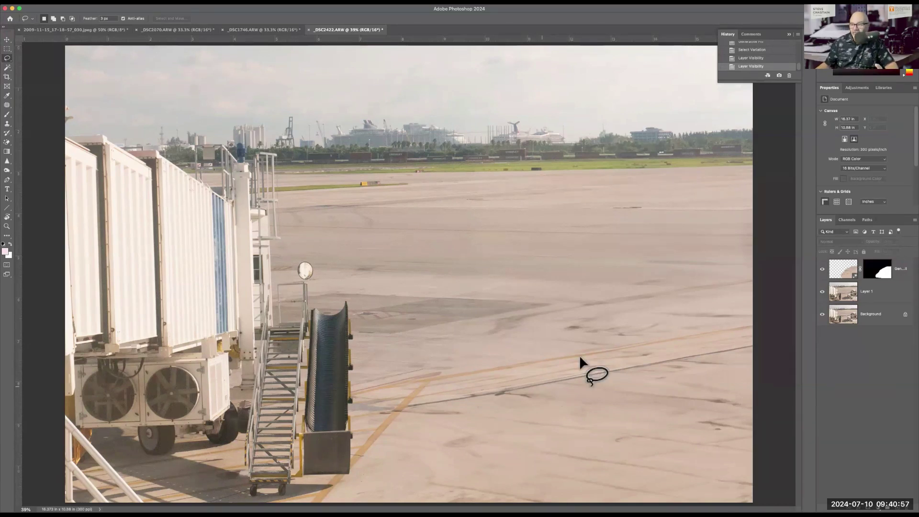
- Switch to the sunset photo _DSC2070.ARW and duplicate its Background layer
click(57, 31)
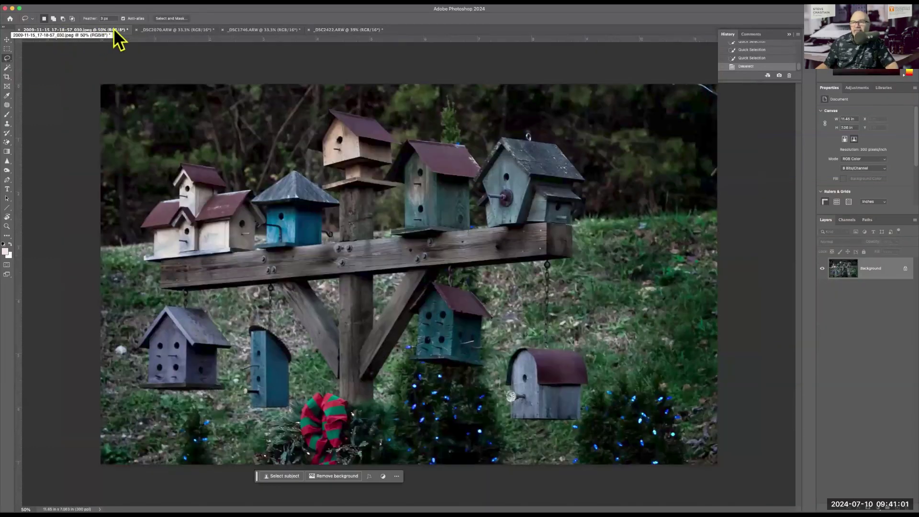
click(172, 29)
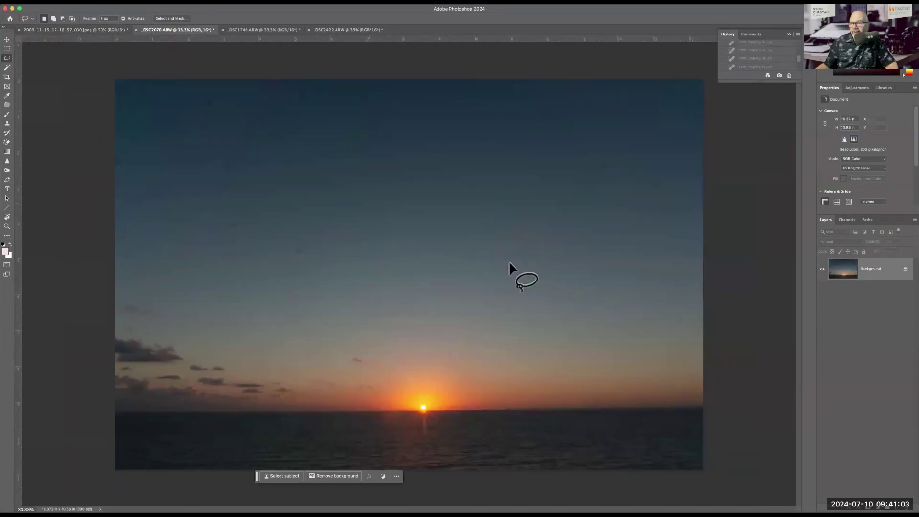
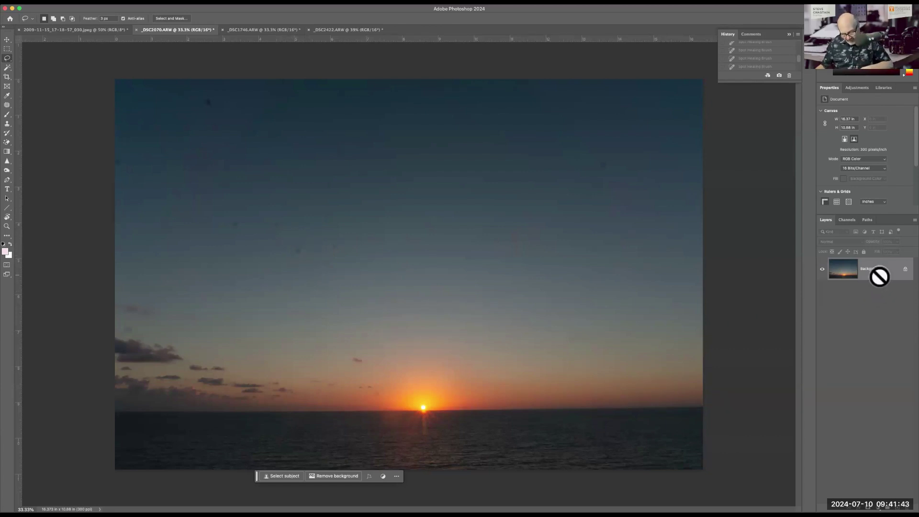
key(super+j)
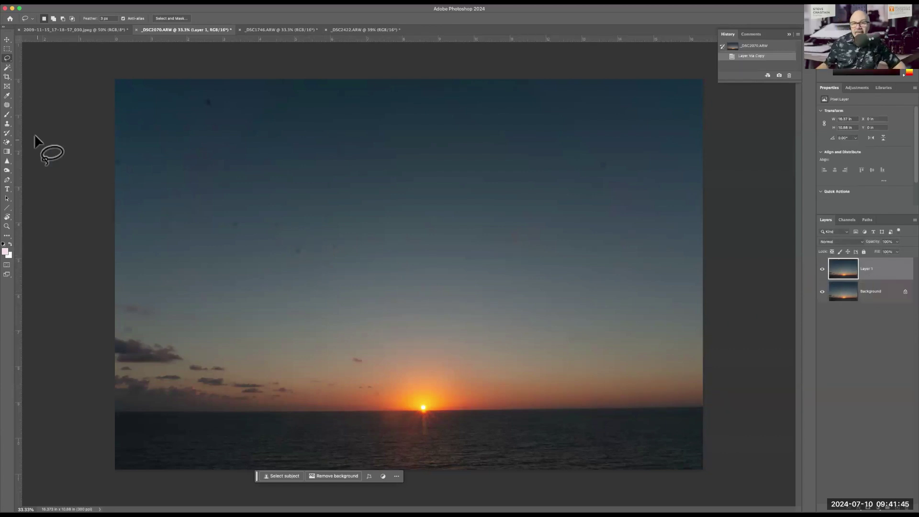
- Remove the dark dust spots across the middle of the sunset sky on Layer 1 with the Spot Healing Brush in Content-Aware mode
click(11, 107)
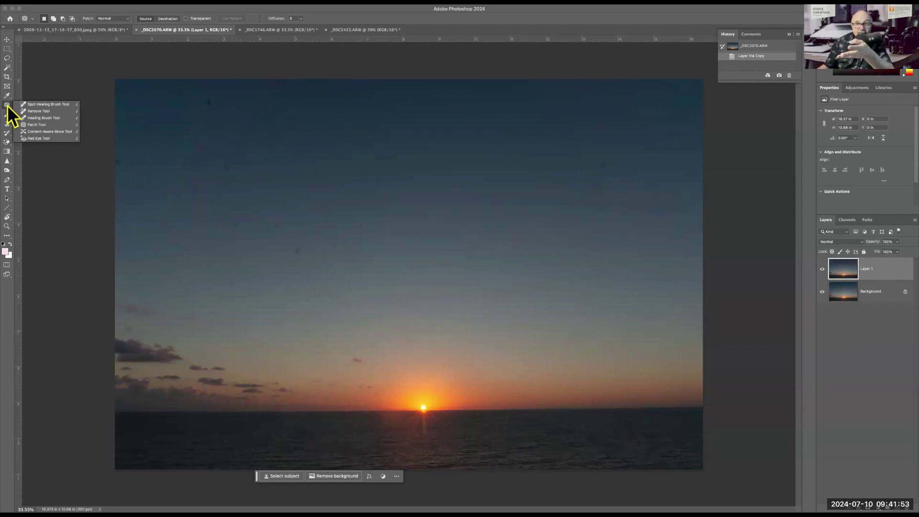
click(59, 105)
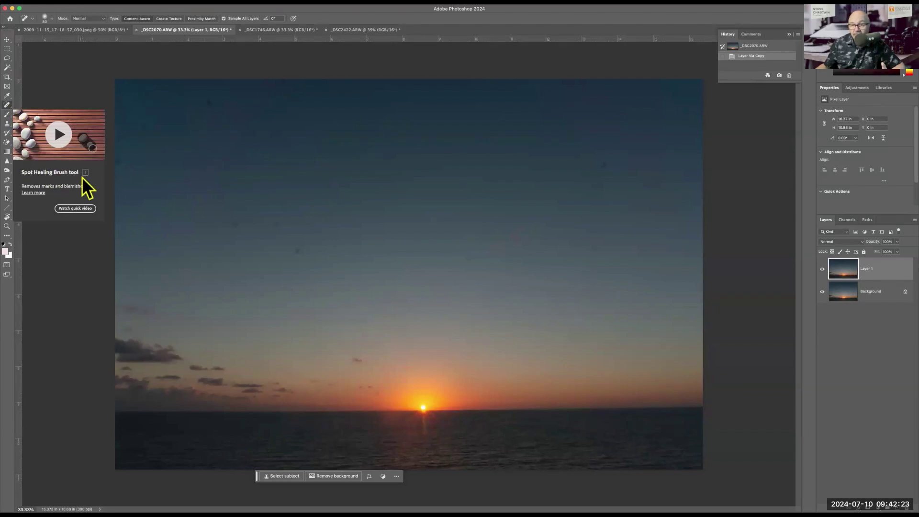
click(298, 248)
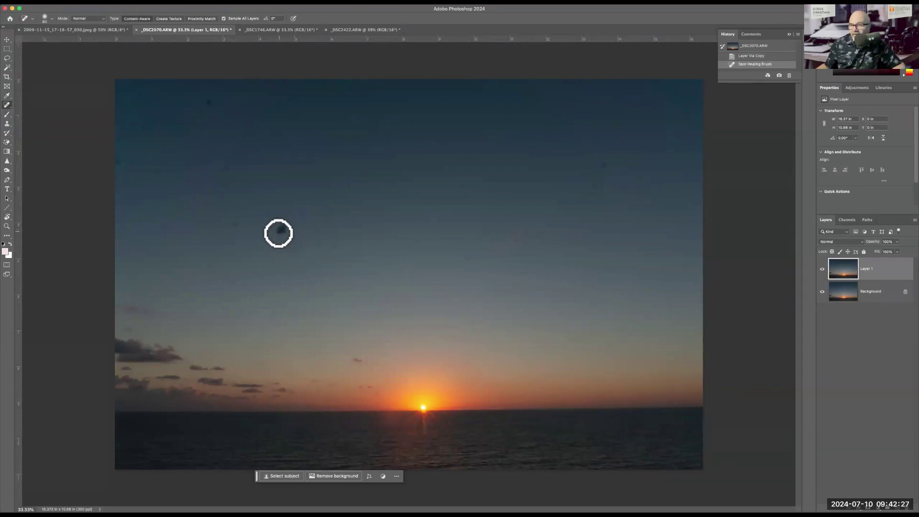
click(278, 233)
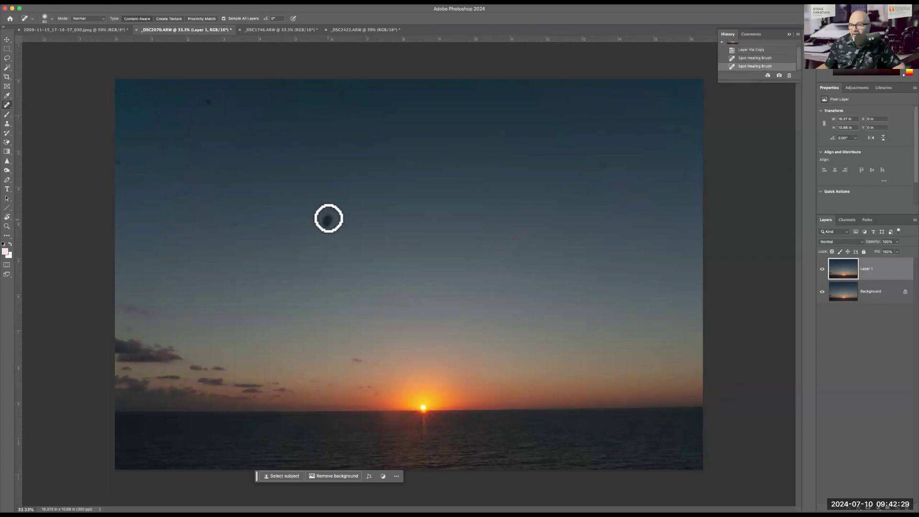
click(325, 222)
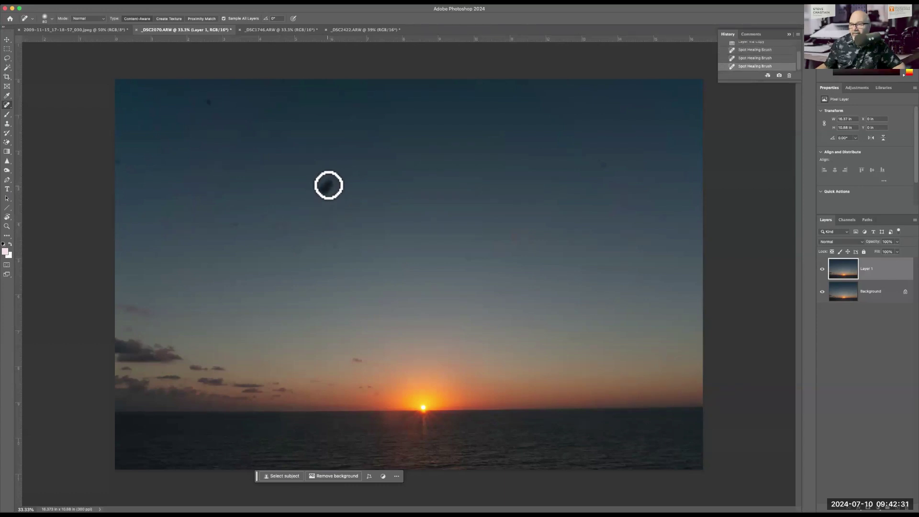
click(328, 185)
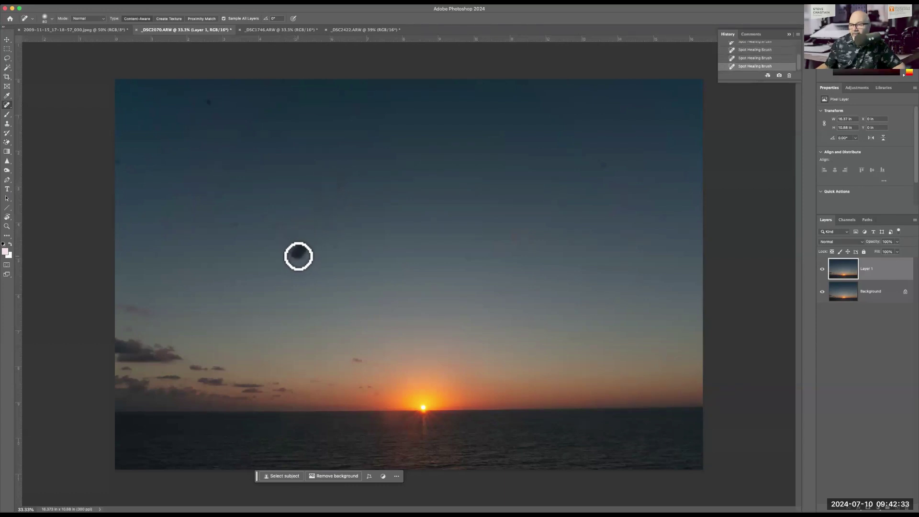
click(299, 252)
click(337, 242)
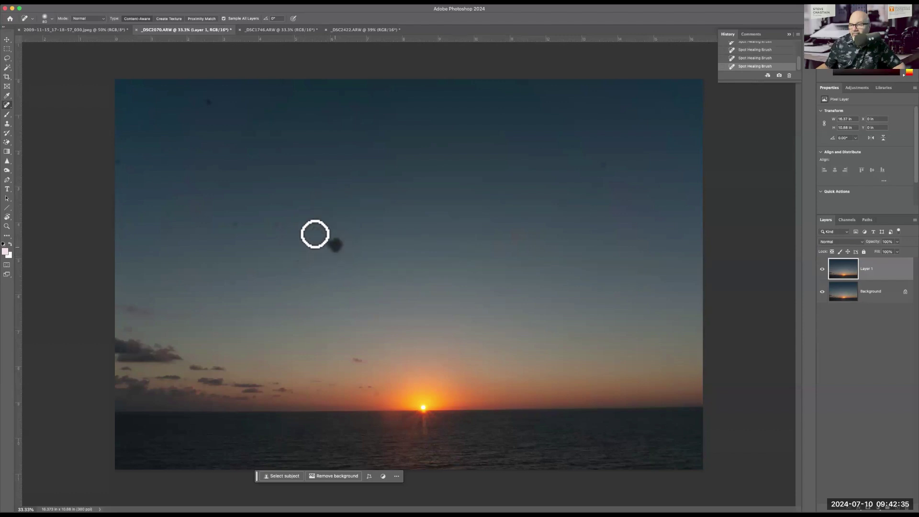
click(274, 221)
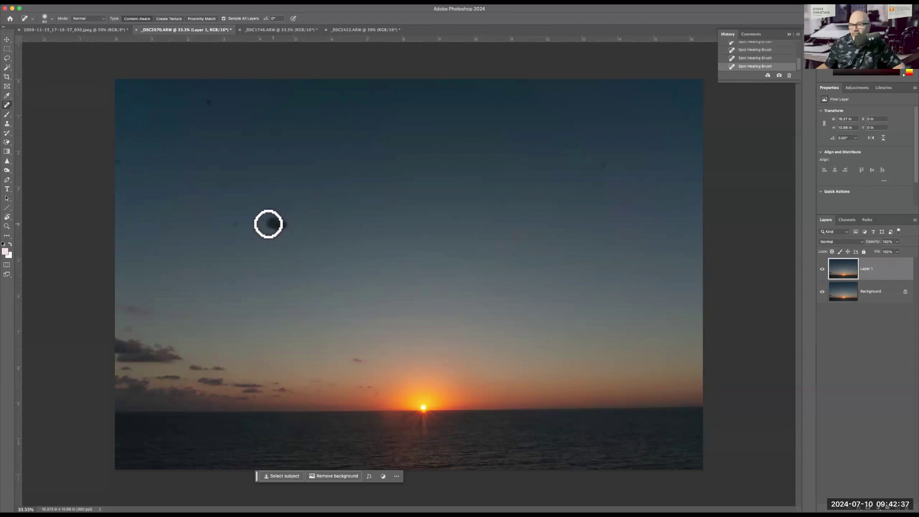
click(236, 223)
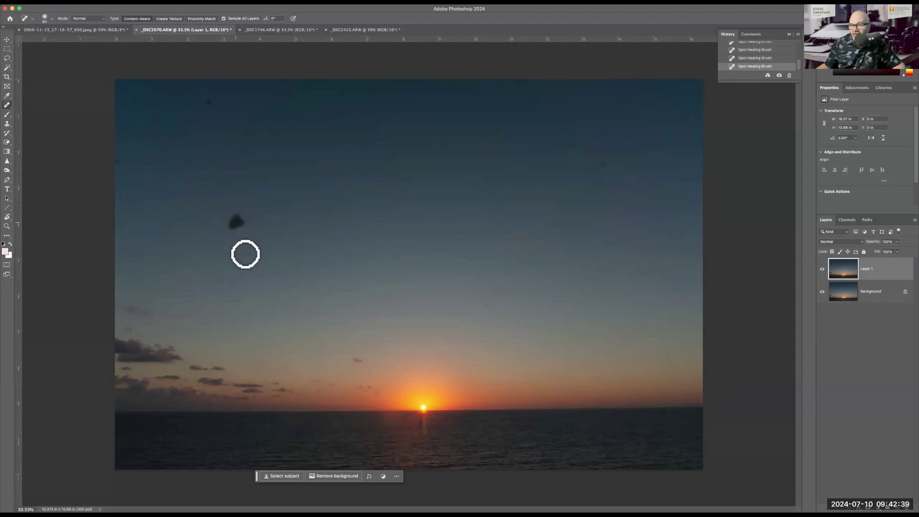
click(239, 283)
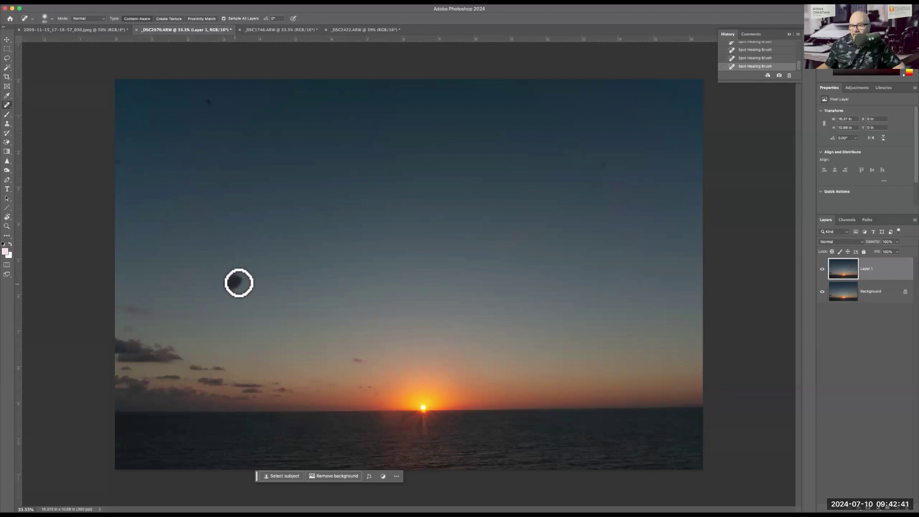
click(220, 299)
click(294, 266)
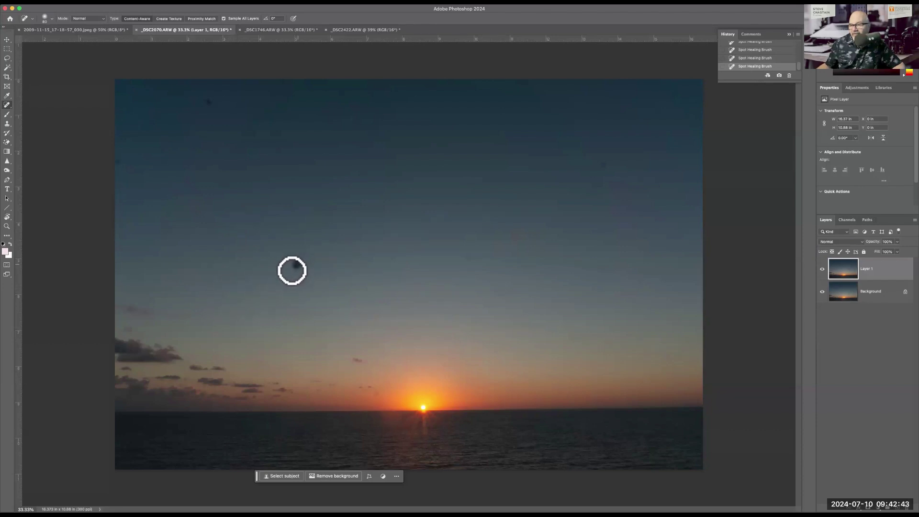
click(261, 260)
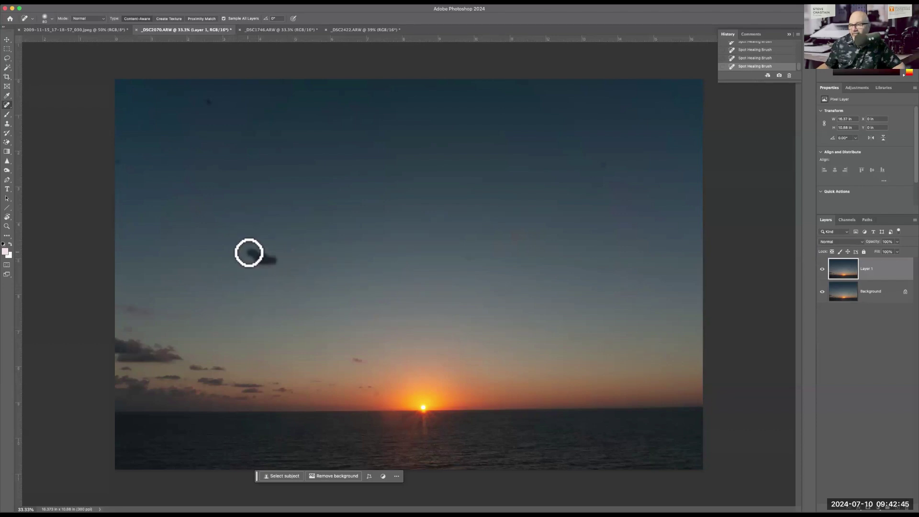
click(461, 259)
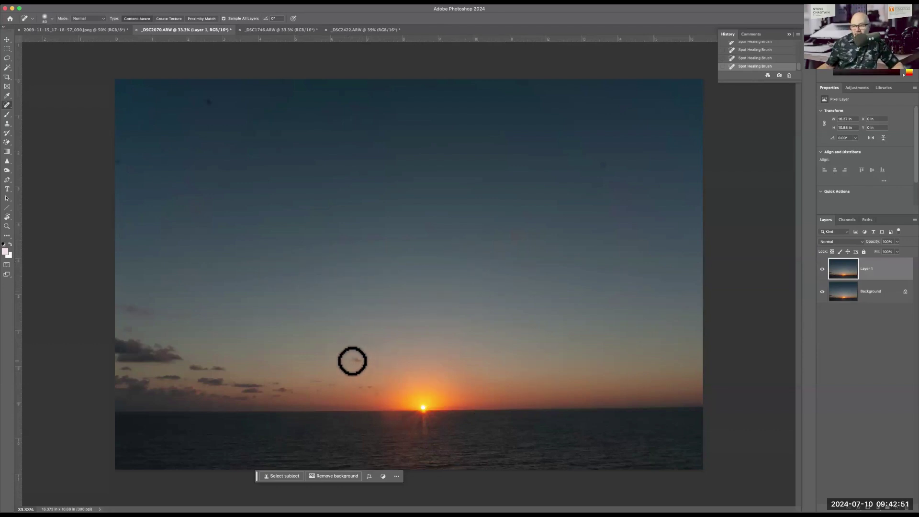
- Remove the small cloud above and left of the sun and the dark spots in the left sky with the Spot Healing Brush
mouse_move(353, 361)
mouse_down()
mouse_move(373, 361)
mouse_move(349, 359)
mouse_up()
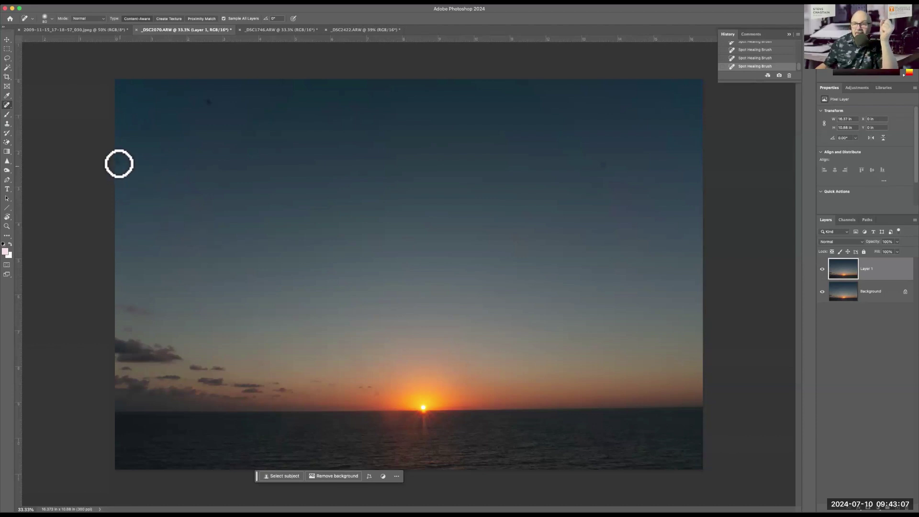
mouse_move(129, 158)
mouse_down()
mouse_move(206, 125)
mouse_move(224, 105)
mouse_move(200, 102)
mouse_up()
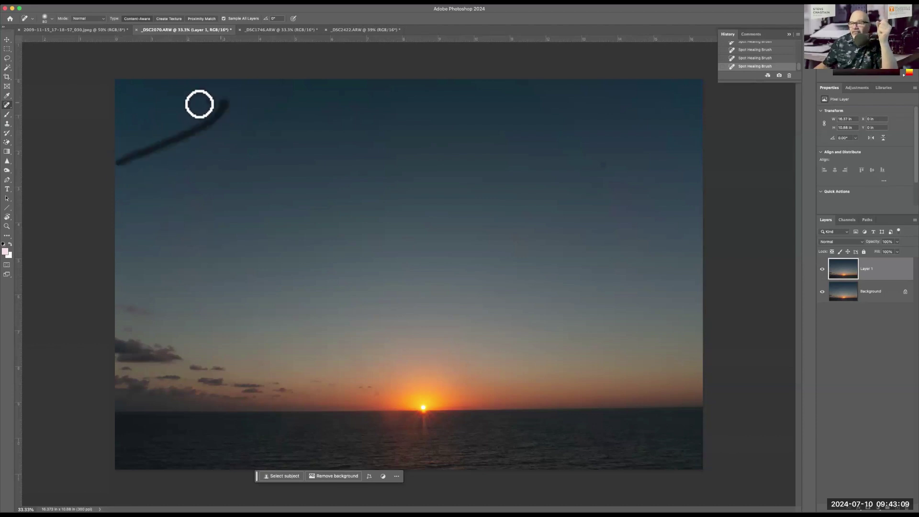
mouse_move(343, 154)
mouse_down()
mouse_move(356, 181)
mouse_move(364, 177)
mouse_move(338, 196)
mouse_move(290, 202)
mouse_up()
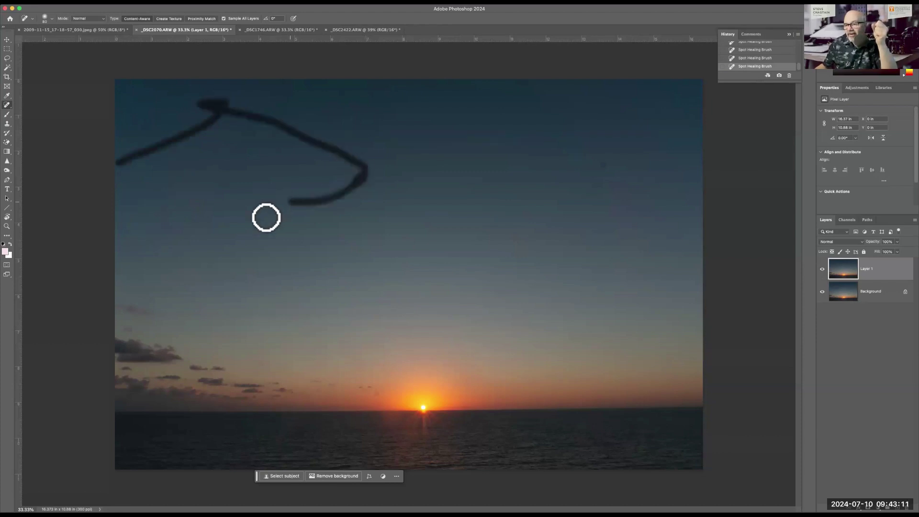
mouse_move(243, 255)
mouse_down()
mouse_move(209, 246)
mouse_move(204, 224)
mouse_up()
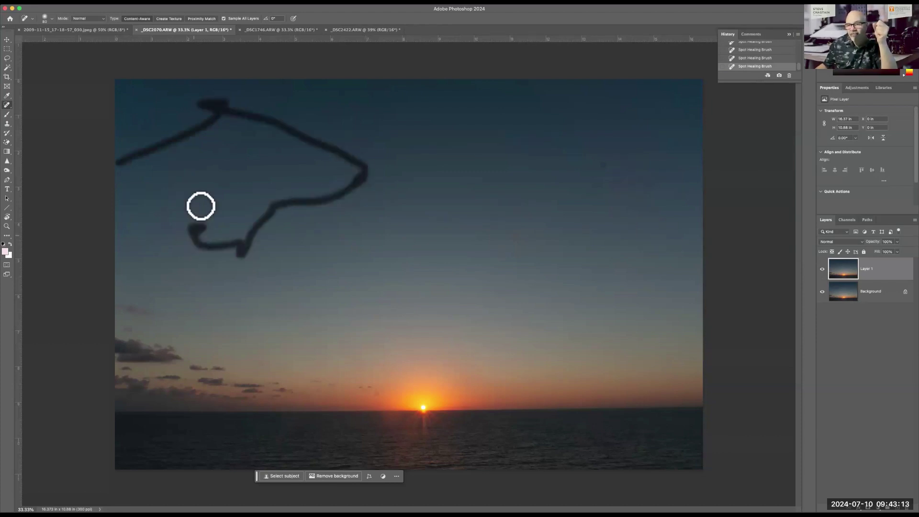
mouse_move(146, 223)
mouse_down()
mouse_move(593, 172)
mouse_move(597, 184)
mouse_move(617, 147)
mouse_move(621, 155)
mouse_move(604, 139)
mouse_move(388, 132)
mouse_move(385, 145)
mouse_move(276, 237)
mouse_move(127, 257)
mouse_up()
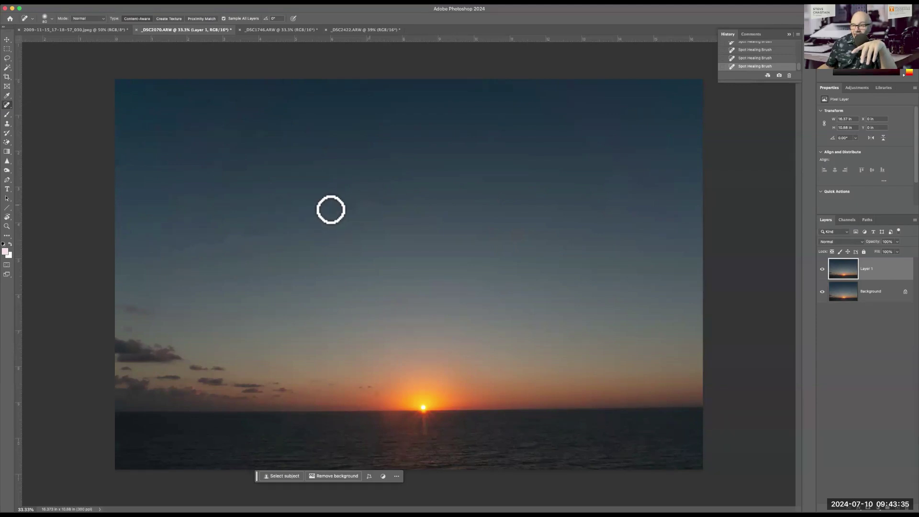
mouse_move(302, 215)
mouse_down()
mouse_move(382, 203)
mouse_move(359, 207)
mouse_up()
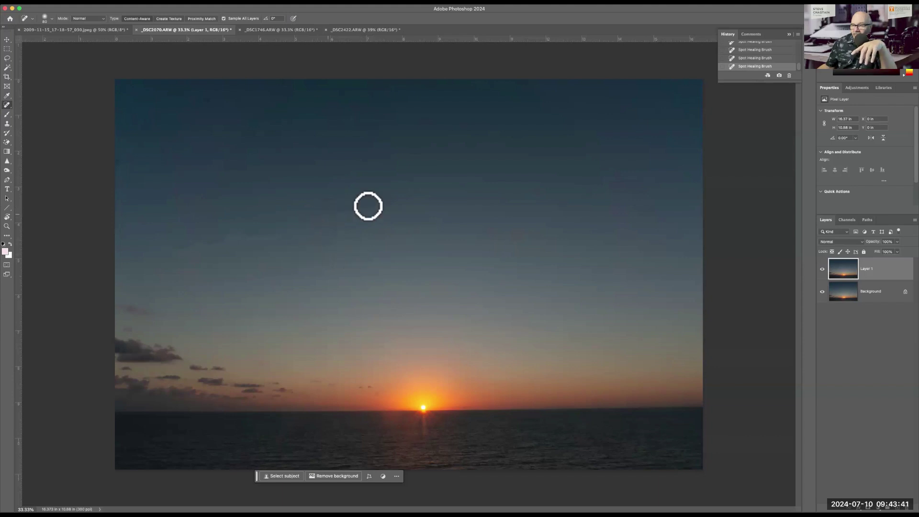
drag(372, 203, 326, 214)
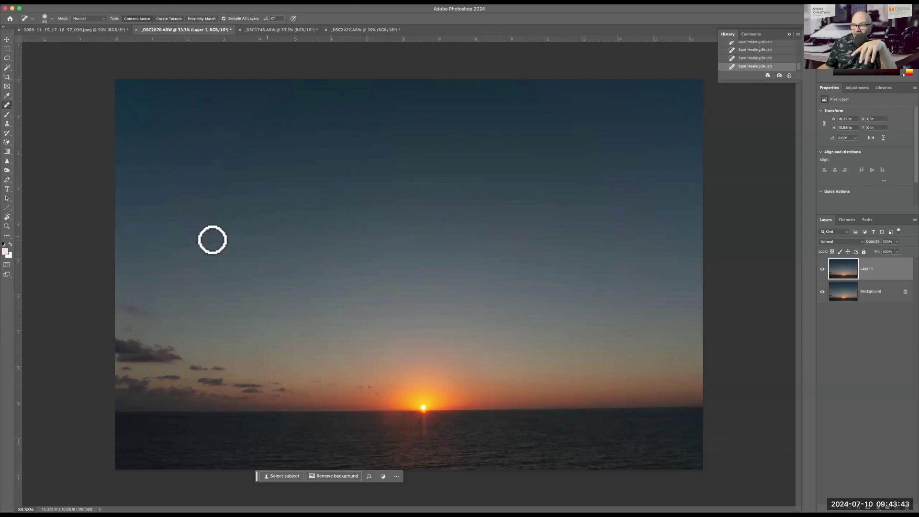
drag(182, 240, 270, 236)
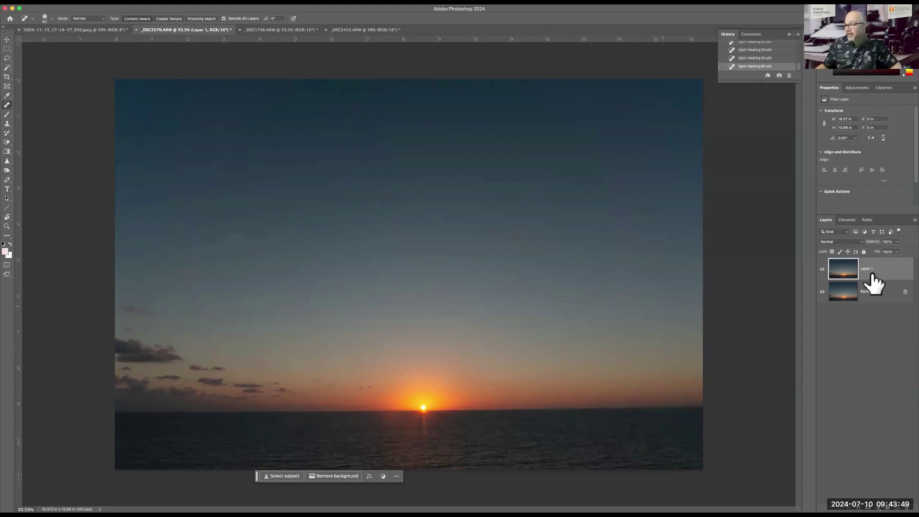
- Delete the retouched Layer 1 and duplicate the Background layer again
drag(887, 277, 906, 509)
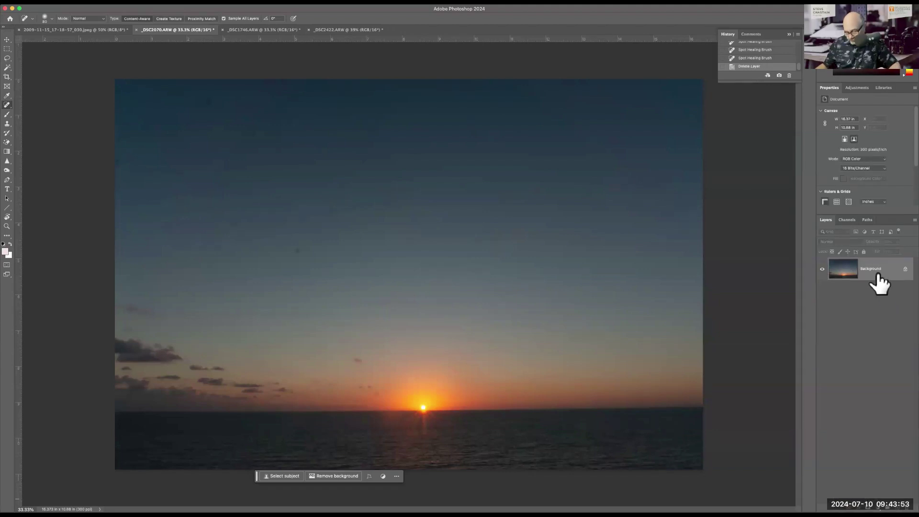
drag(879, 274, 857, 283)
key(ctrl+j)
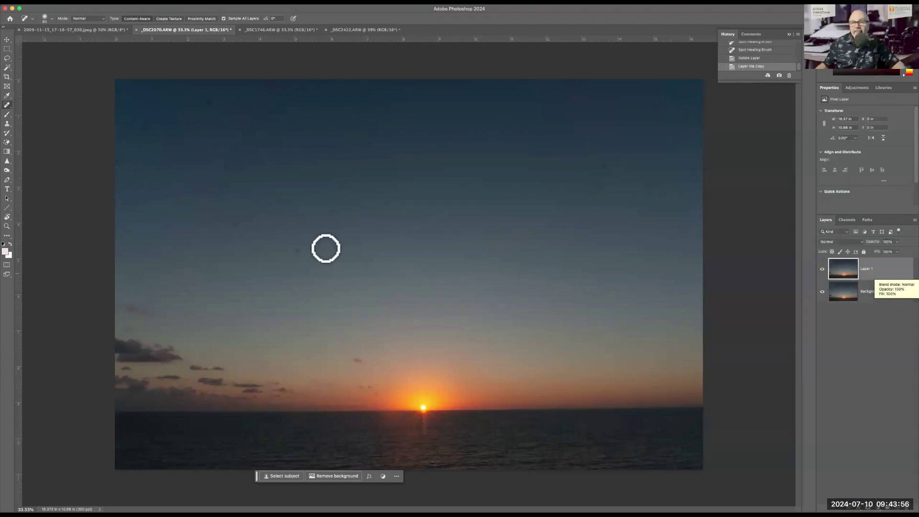
- Heal the dark spots across the left and middle sky on Layer 1 with the Healing Brush, sampling from clean sky nearby
right_click(8, 107)
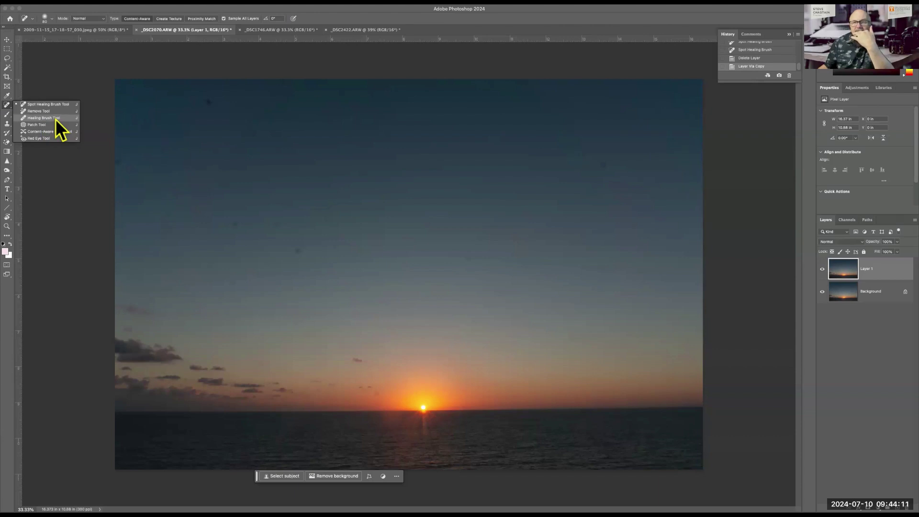
click(55, 119)
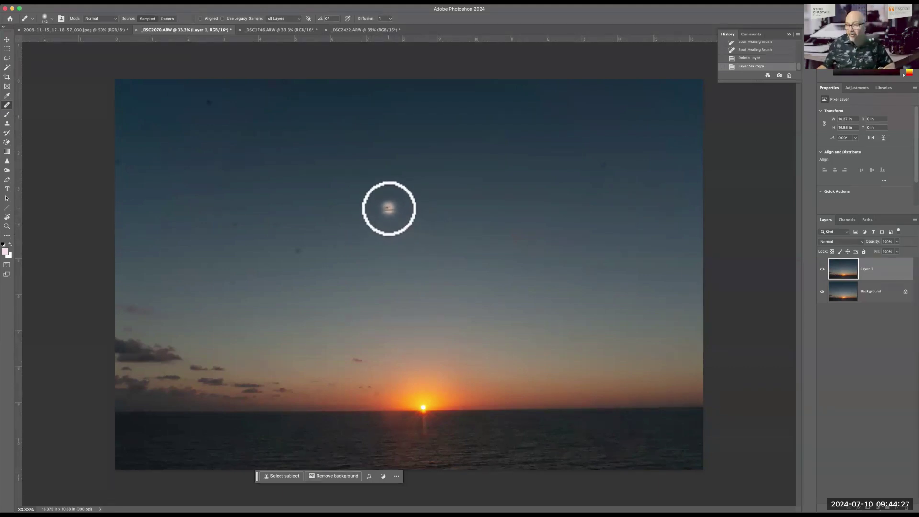
click(389, 209)
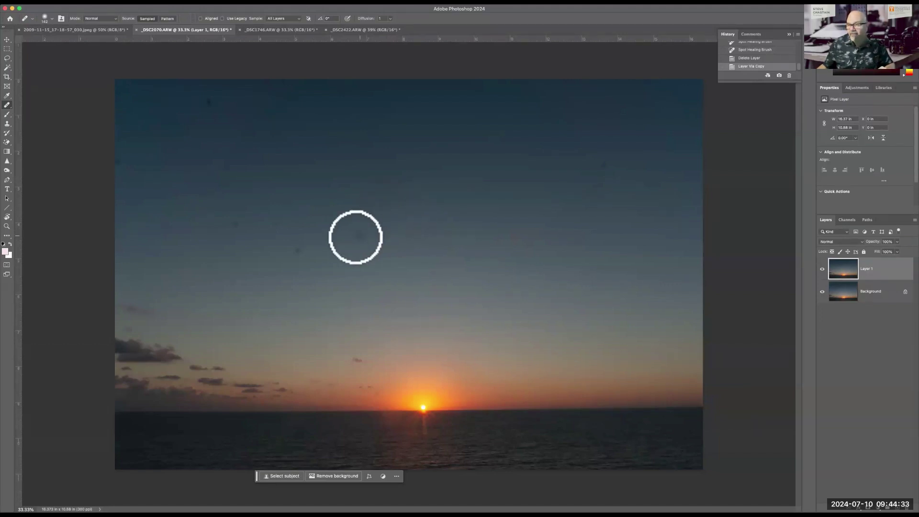
click(310, 255)
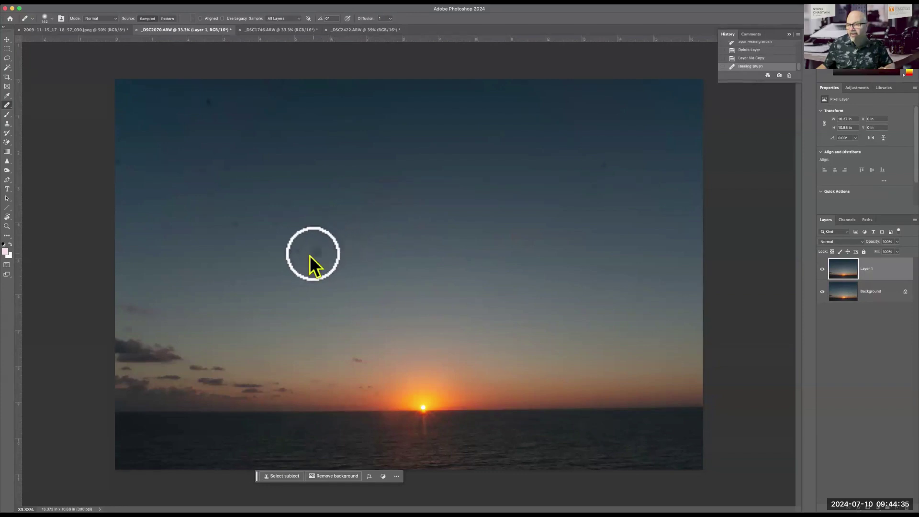
click(315, 233)
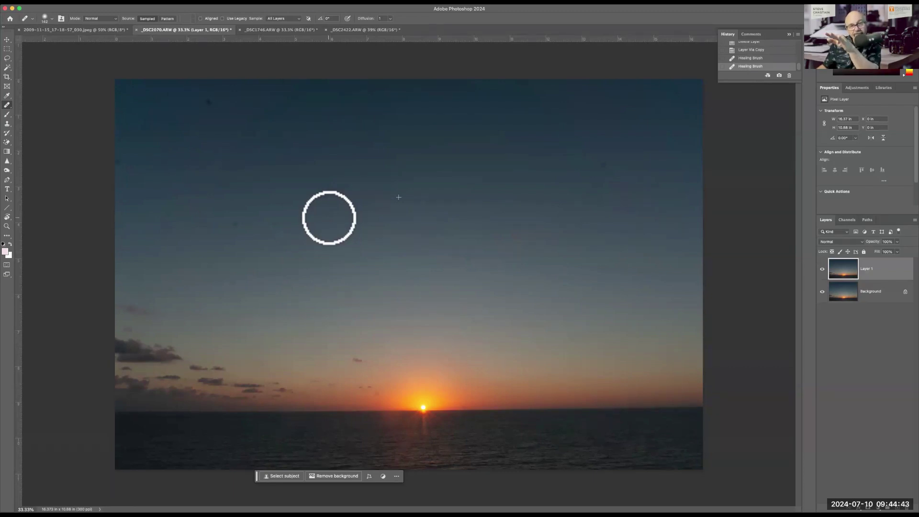
click(329, 192)
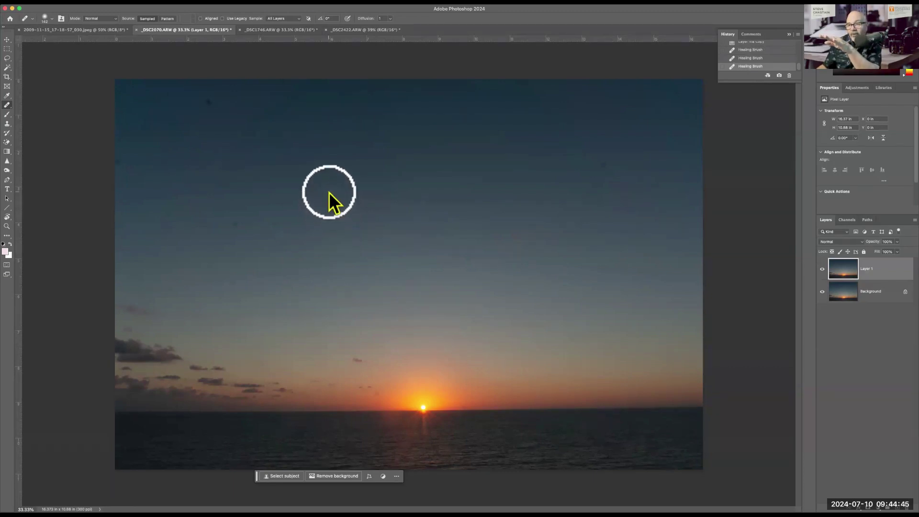
click(319, 189)
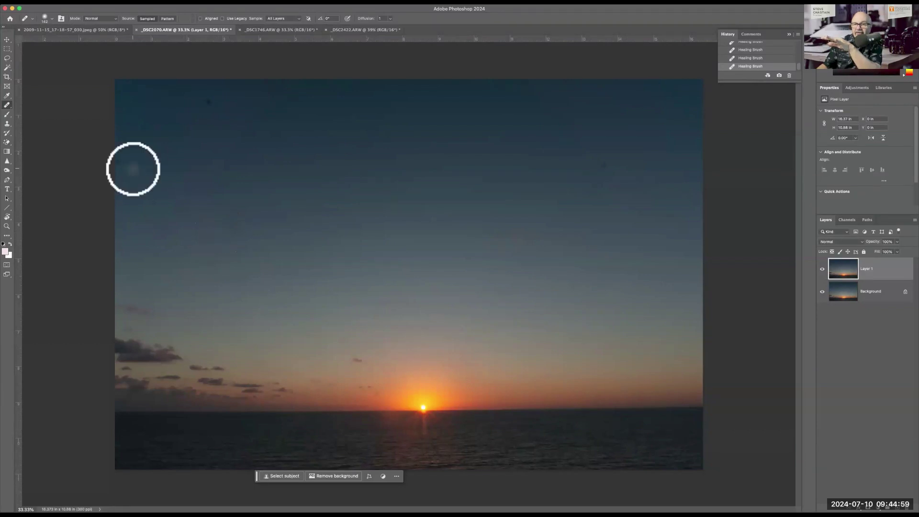
mouse_move(127, 168)
mouse_down()
mouse_move(120, 161)
mouse_move(147, 148)
mouse_up()
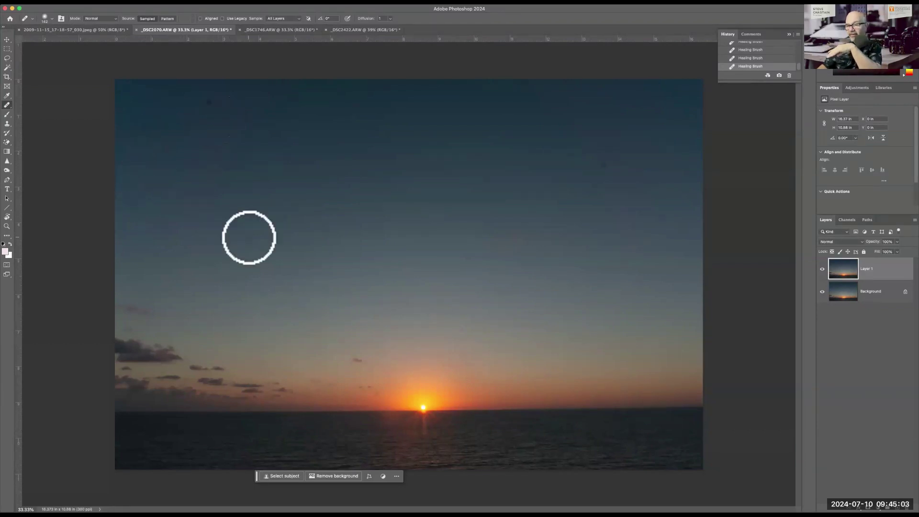
mouse_move(249, 238)
mouse_down()
mouse_move(269, 263)
mouse_move(249, 247)
mouse_move(160, 253)
mouse_up()
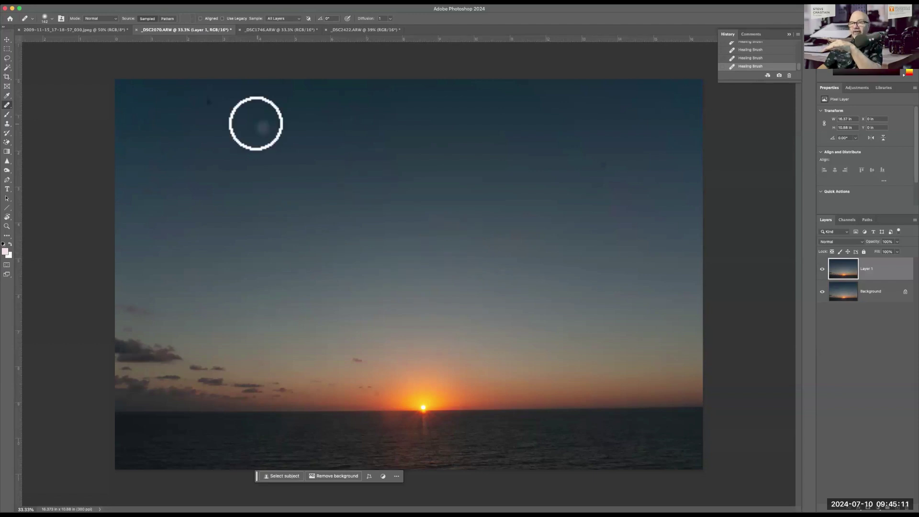
click(256, 124)
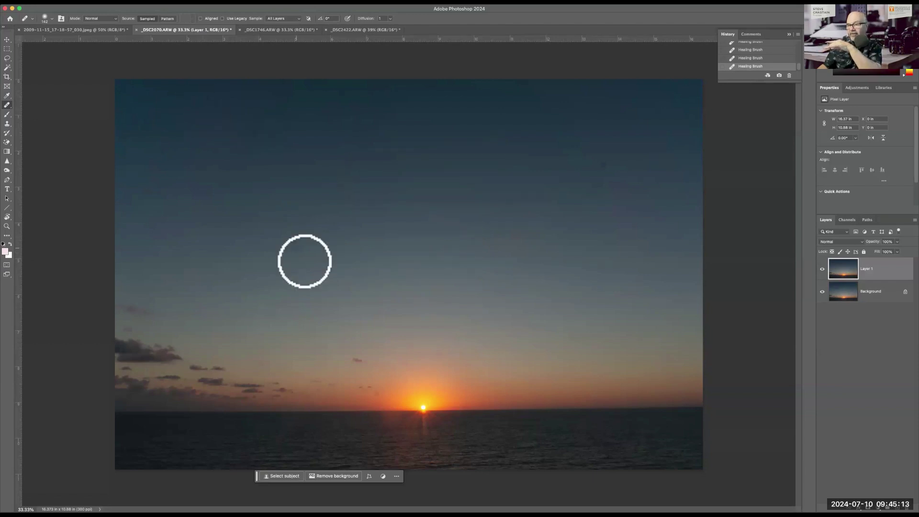
- Heal the dark spot in the upper-right sky with the Healing Brush, using sampled clean sky
click(474, 252)
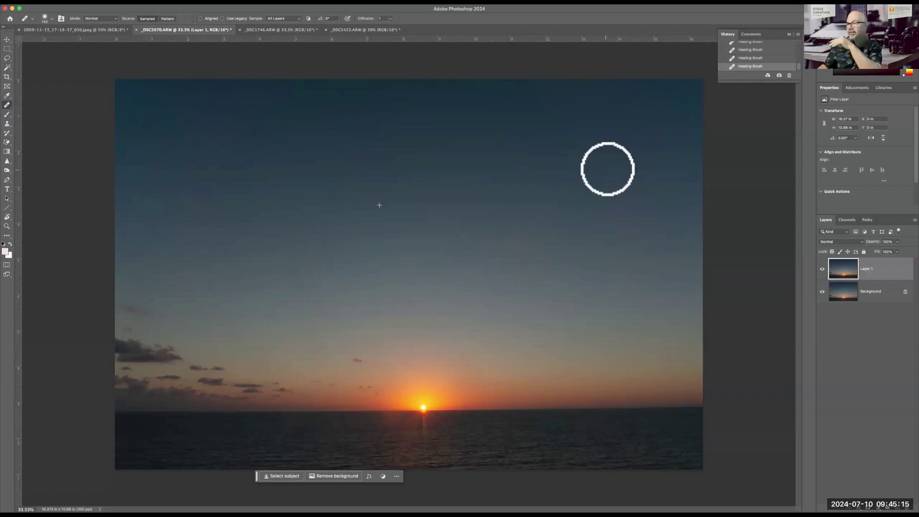
click(562, 262)
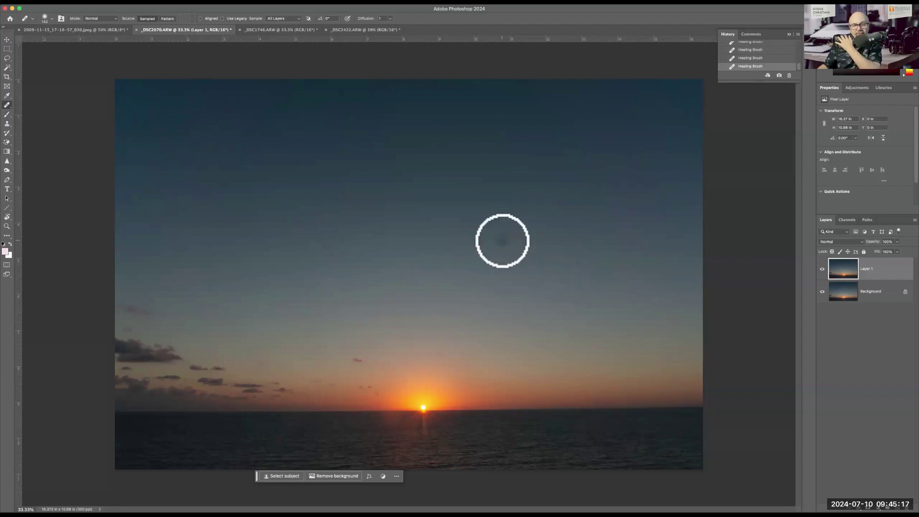
click(502, 241)
click(518, 234)
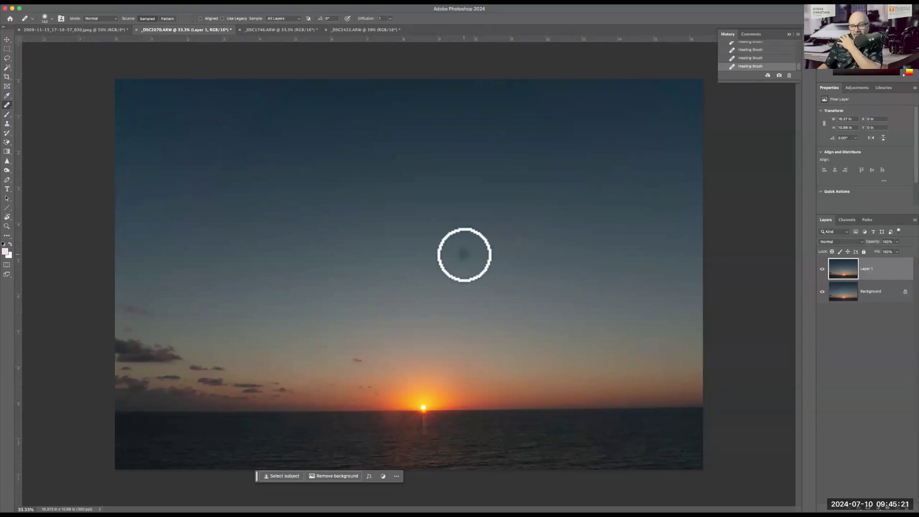
- Try painting over the setting sun at the horizon with the Healing Brush, and undo that stroke
click(464, 255)
click(475, 380)
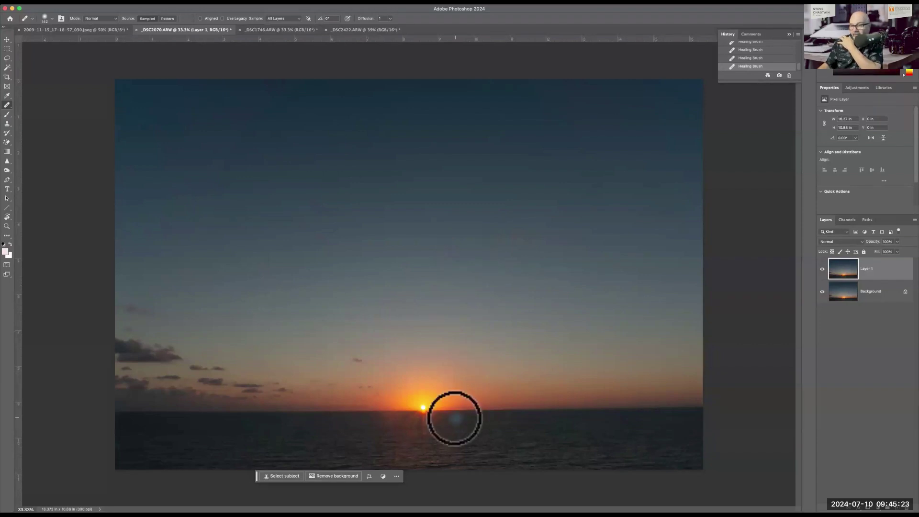
drag(425, 410, 428, 410)
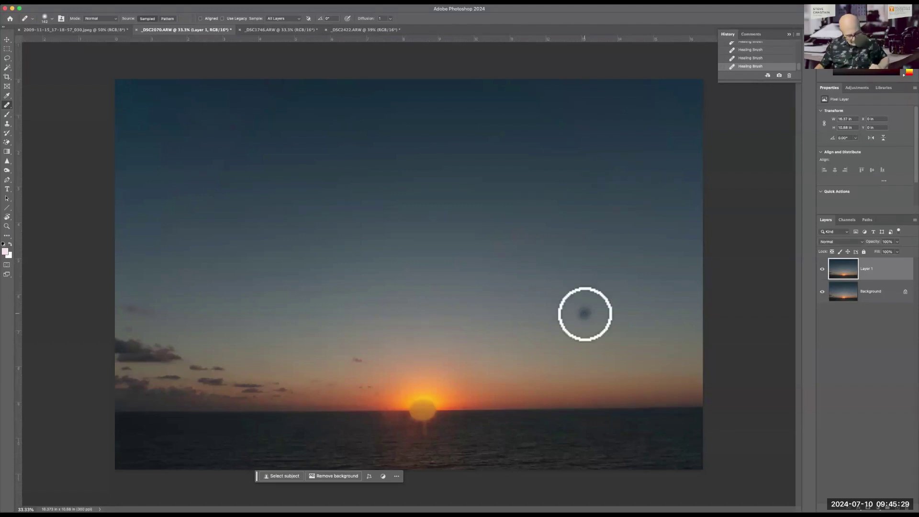
key(super+z)
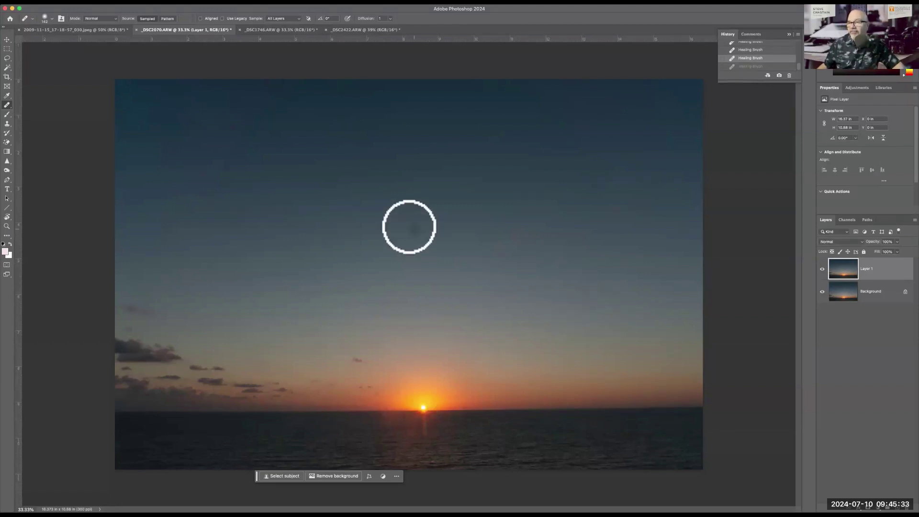
- Switch to the street photo _DSC1746.ARW and examine the pedestrian, the trash bin, the small object by the yellow building and the tower
click(302, 30)
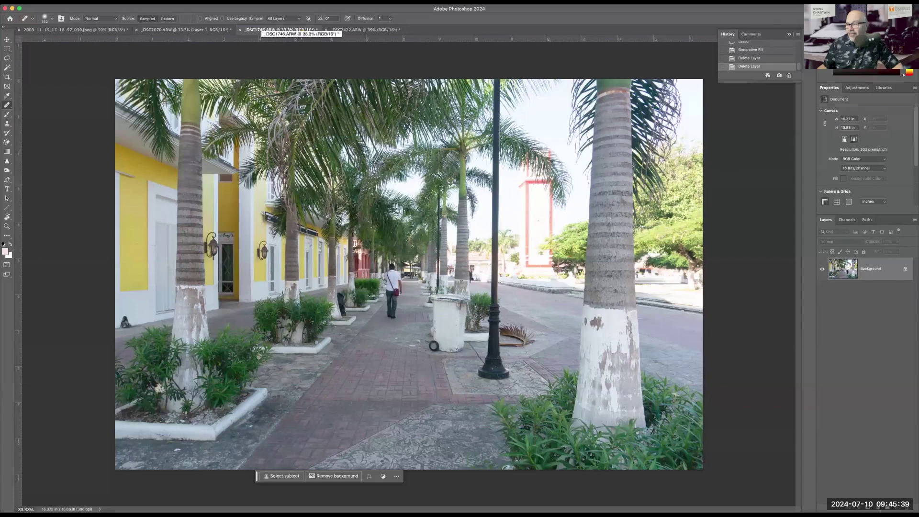
click(446, 370)
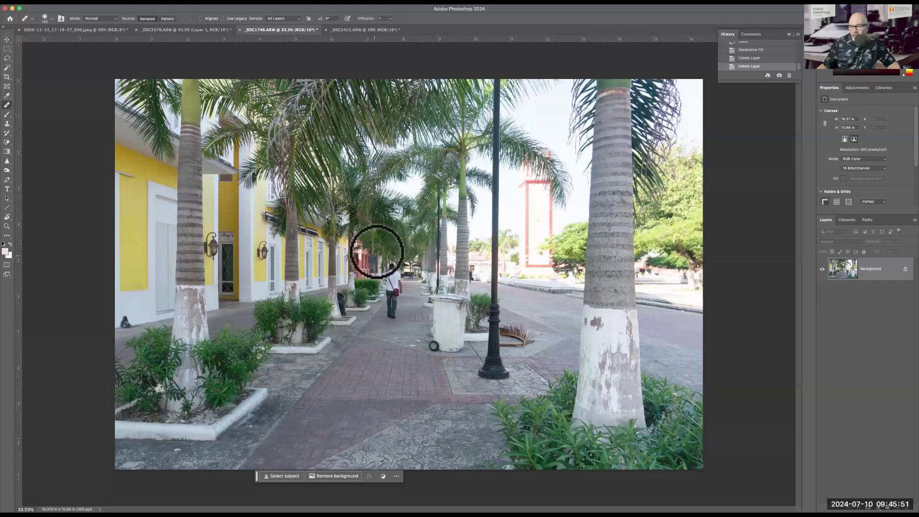
click(369, 311)
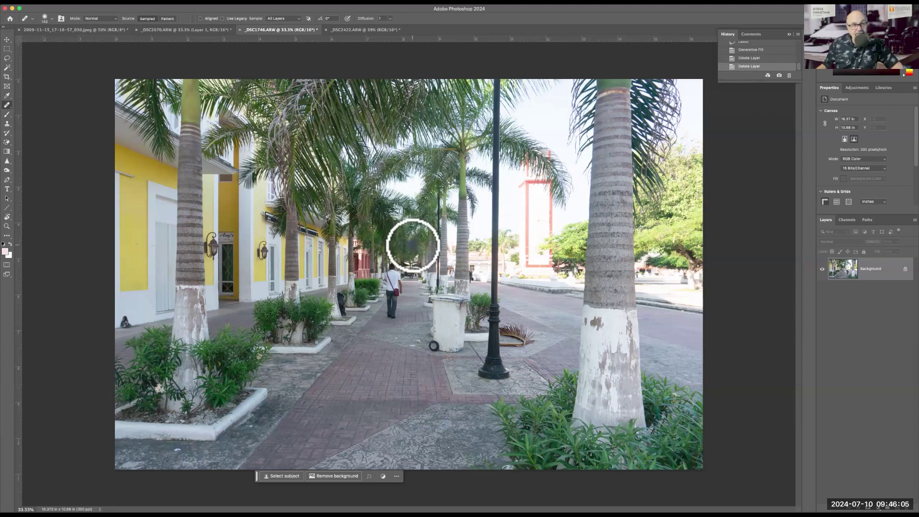
click(412, 246)
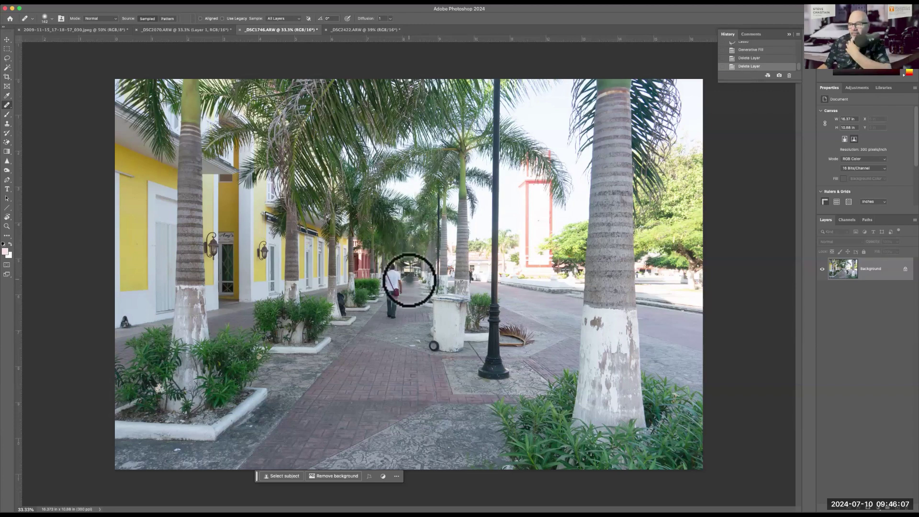
mouse_move(408, 277)
mouse_down()
mouse_move(396, 296)
mouse_move(394, 270)
mouse_move(395, 318)
mouse_move(391, 267)
mouse_move(388, 325)
mouse_up()
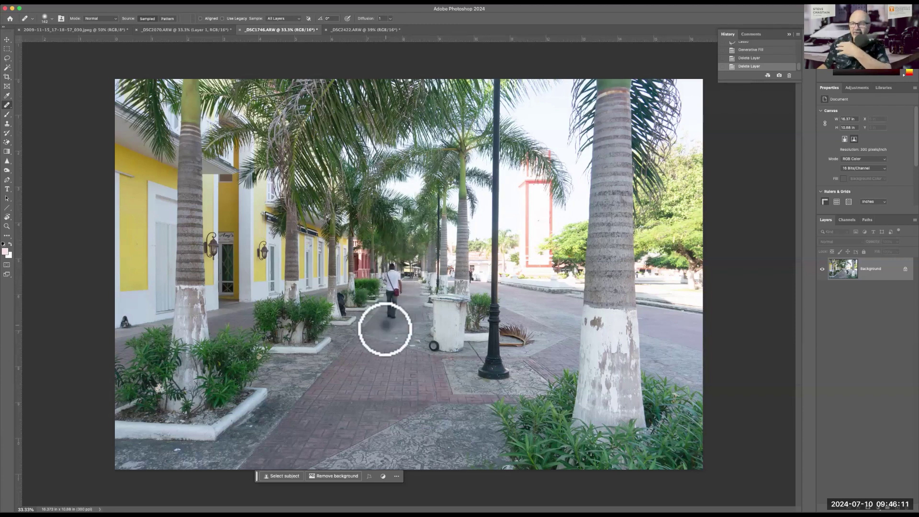
click(415, 363)
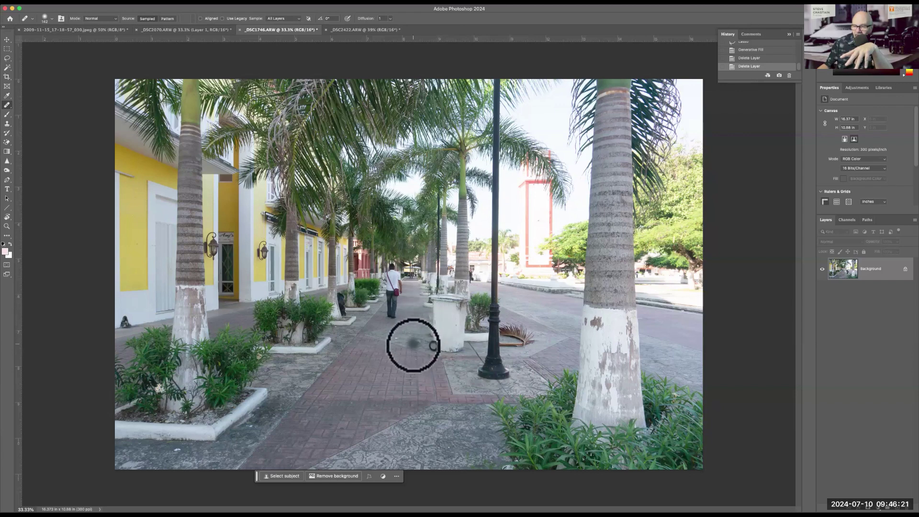
click(456, 306)
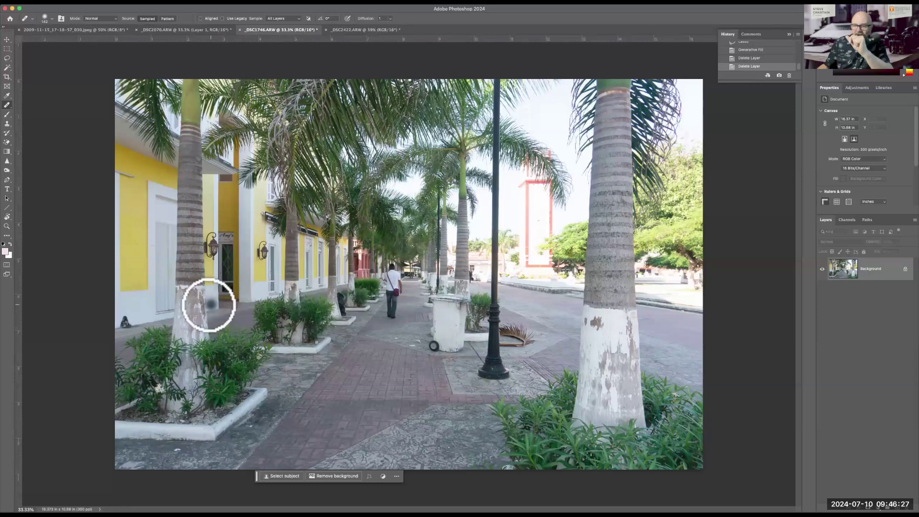
mouse_move(131, 318)
mouse_down()
mouse_move(112, 326)
mouse_move(124, 334)
mouse_move(127, 318)
mouse_move(124, 329)
mouse_move(128, 320)
mouse_move(139, 329)
mouse_move(130, 328)
mouse_move(278, 299)
mouse_move(218, 295)
mouse_move(133, 322)
mouse_up()
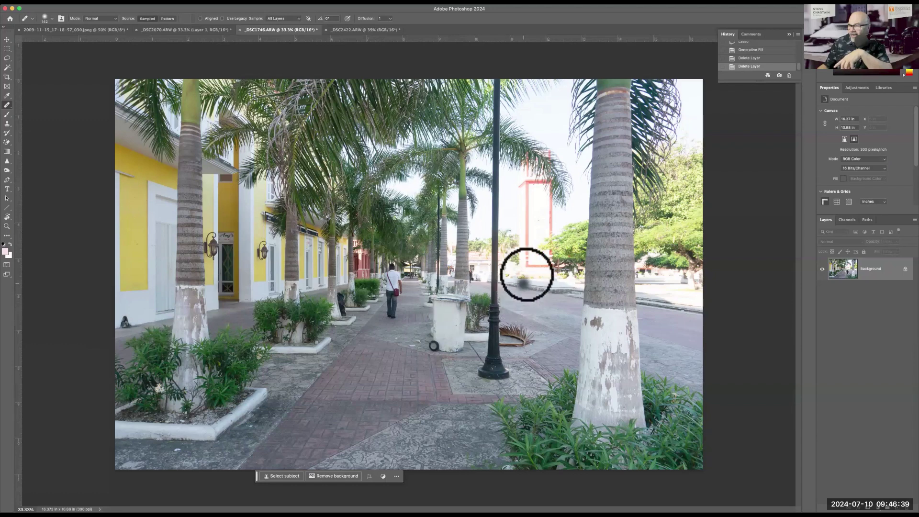
drag(534, 184, 532, 182)
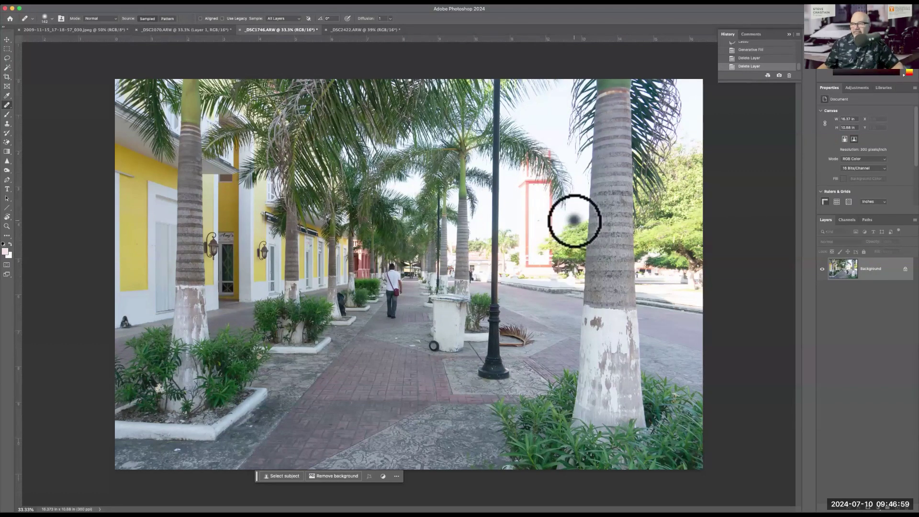
- With the Lasso tool active, duplicate the Background layer of the street photo and hide the original Background
click(11, 109)
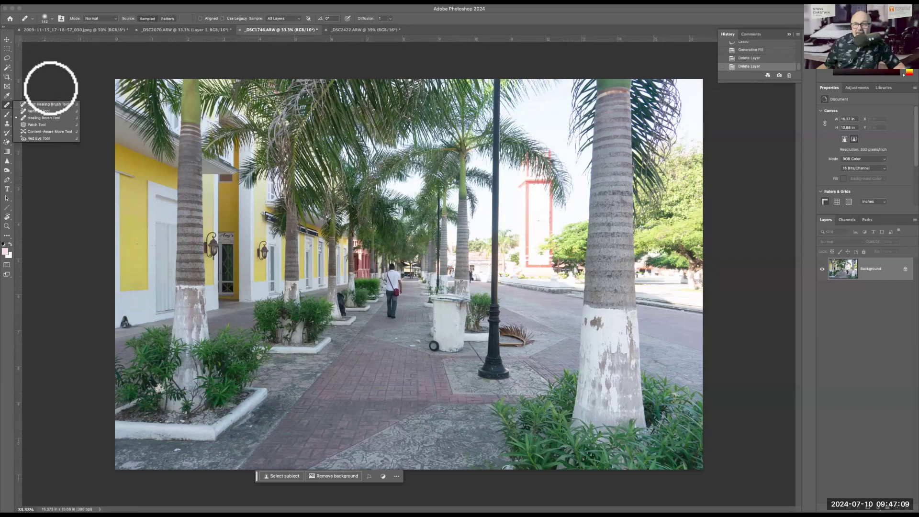
click(7, 58)
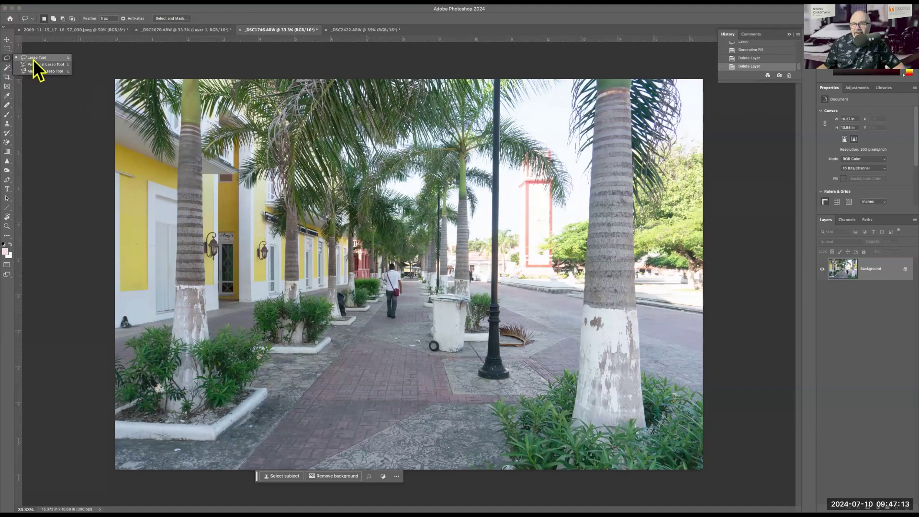
click(33, 58)
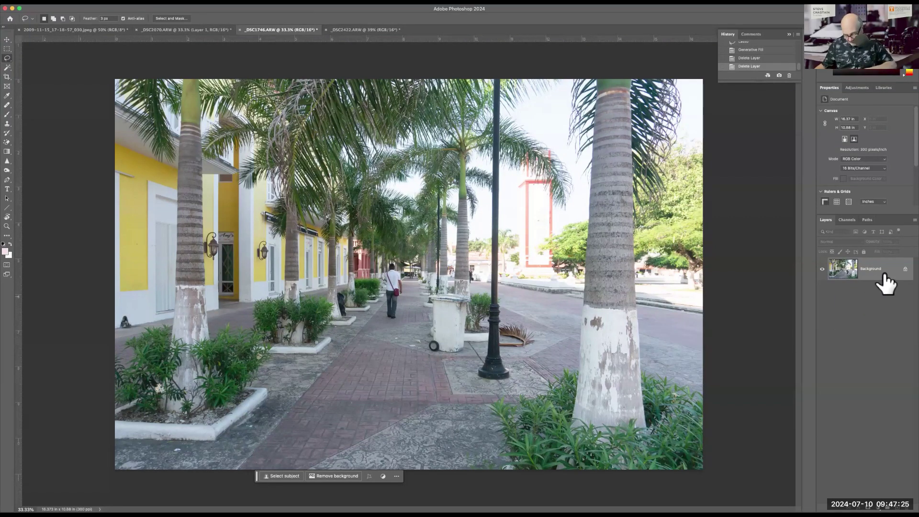
drag(885, 276, 884, 281)
key(super+j)
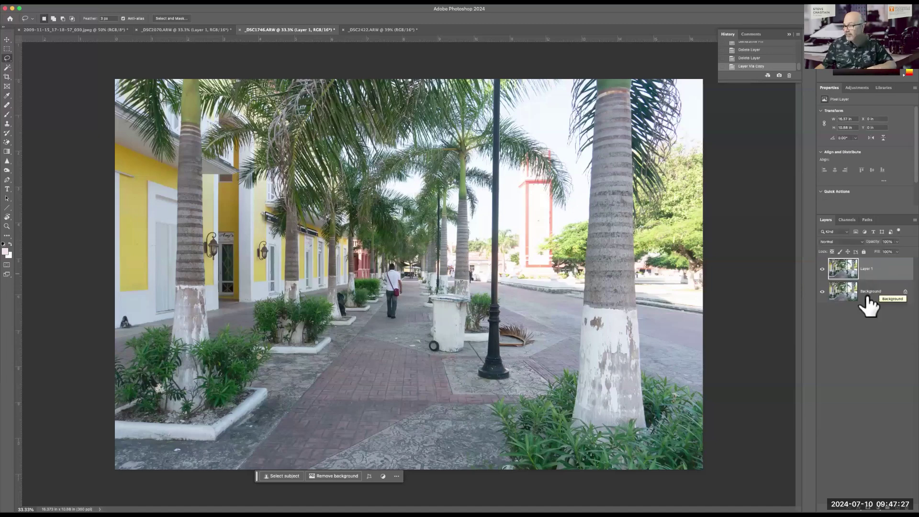
click(822, 291)
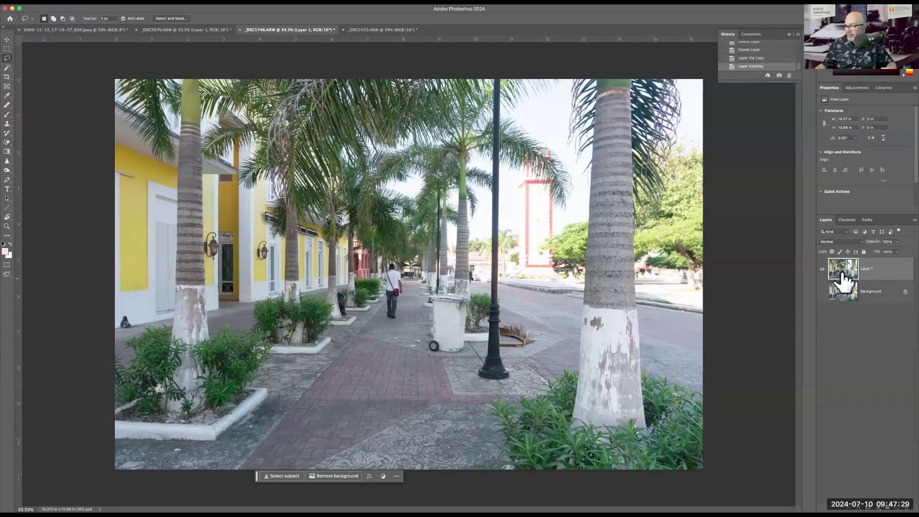
- Lasso the small object by the yellow building, the pedestrian, the trash bin and the red-and-white tower into one combined selection on Layer 1
mouse_move(129, 309)
mouse_down()
mouse_move(116, 326)
mouse_move(131, 324)
mouse_move(128, 310)
mouse_up()
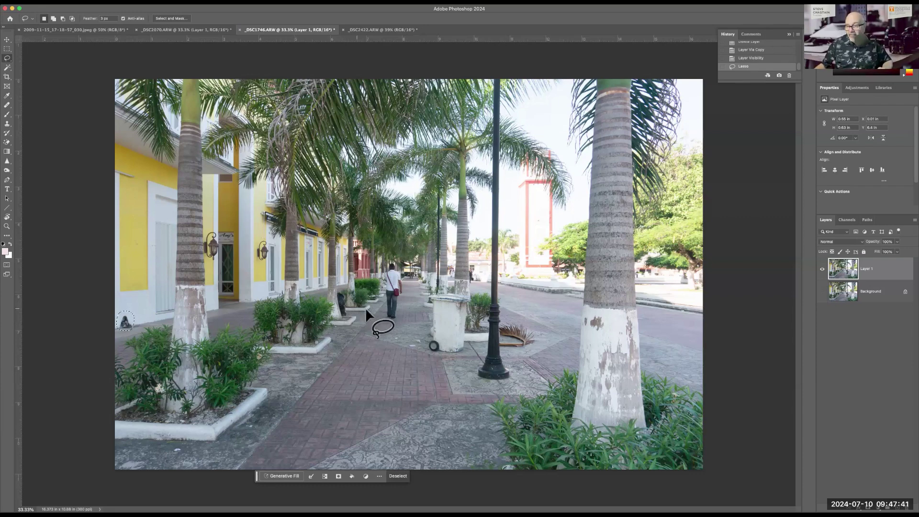
key(shift)
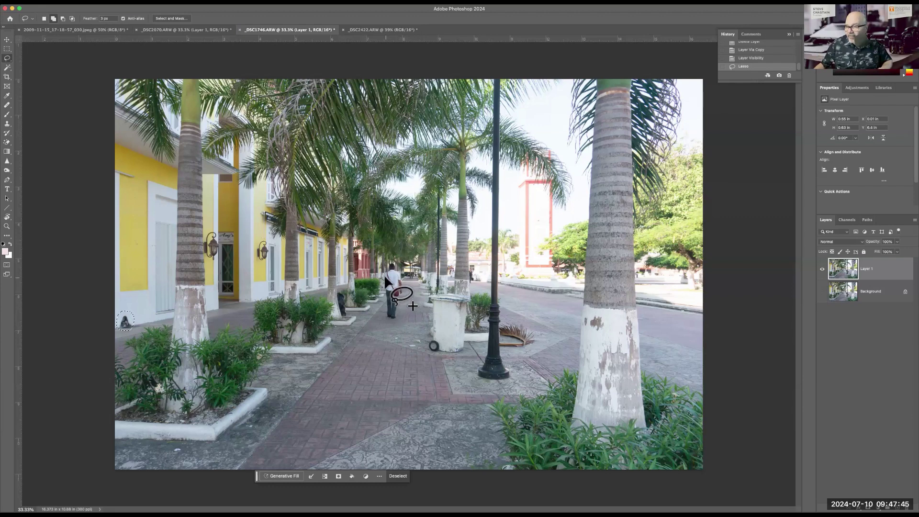
mouse_move(381, 277)
mouse_down()
mouse_move(404, 267)
mouse_move(405, 279)
mouse_move(393, 323)
mouse_move(381, 316)
mouse_move(381, 278)
mouse_up()
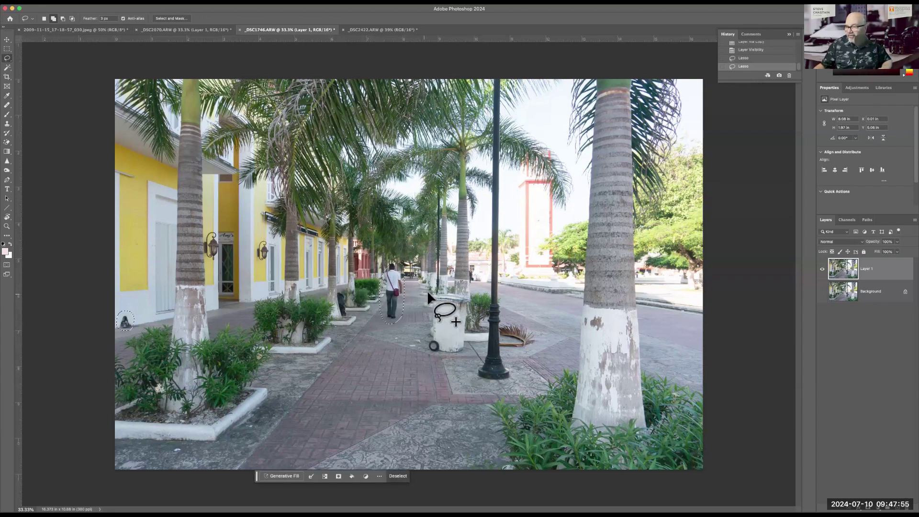
mouse_move(465, 292)
mouse_down()
mouse_move(464, 357)
mouse_move(452, 359)
mouse_move(428, 354)
mouse_move(419, 336)
mouse_move(429, 296)
mouse_up()
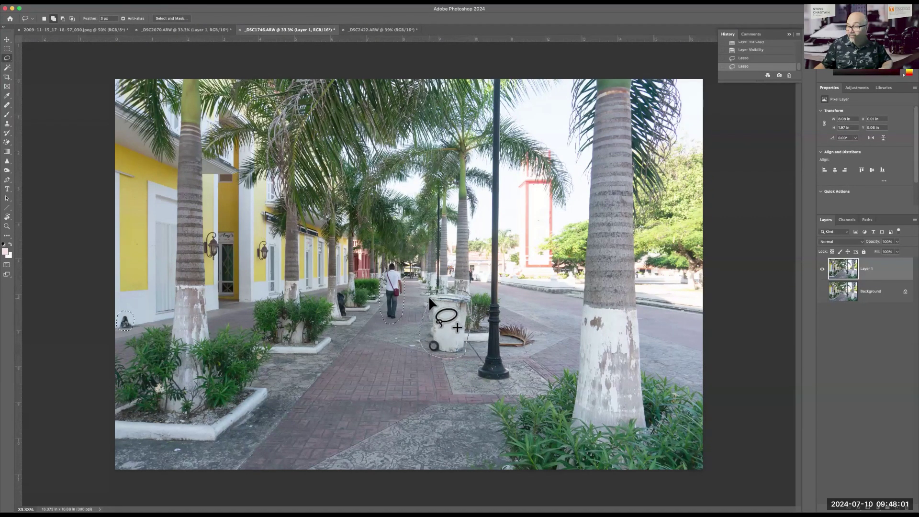
key(Escape)
drag(443, 340, 449, 315)
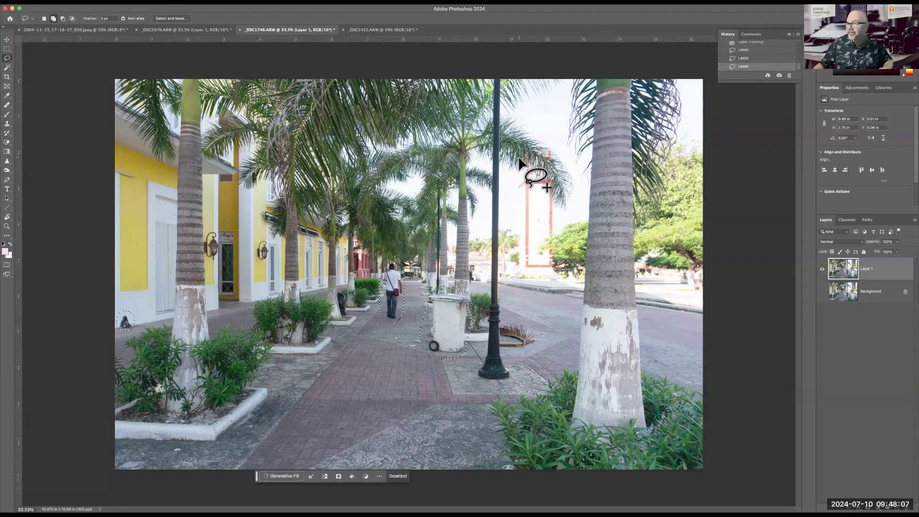
mouse_move(540, 148)
mouse_down()
mouse_move(558, 150)
mouse_move(556, 271)
mouse_move(513, 272)
mouse_move(518, 145)
mouse_up()
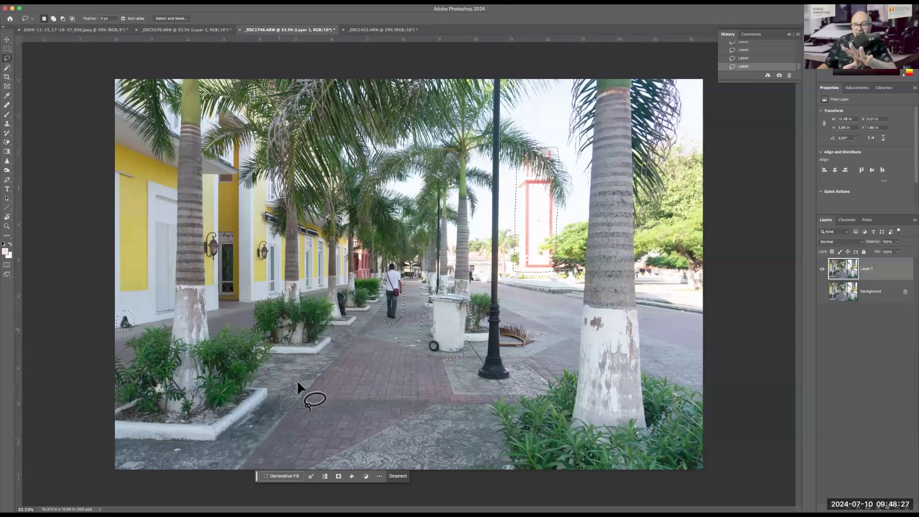
- Run Generative Fill on the combined selection with an empty prompt, and toggle the generated layer's visibility to compare before and after
click(284, 476)
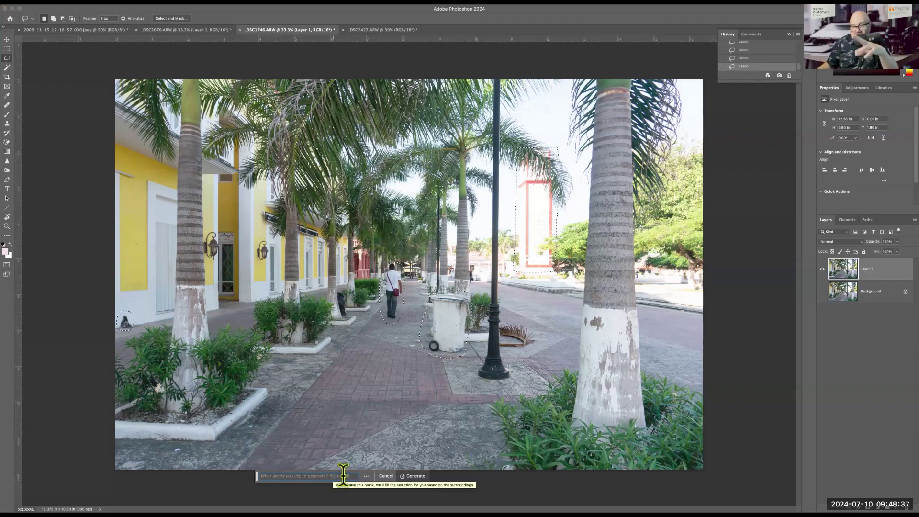
click(416, 476)
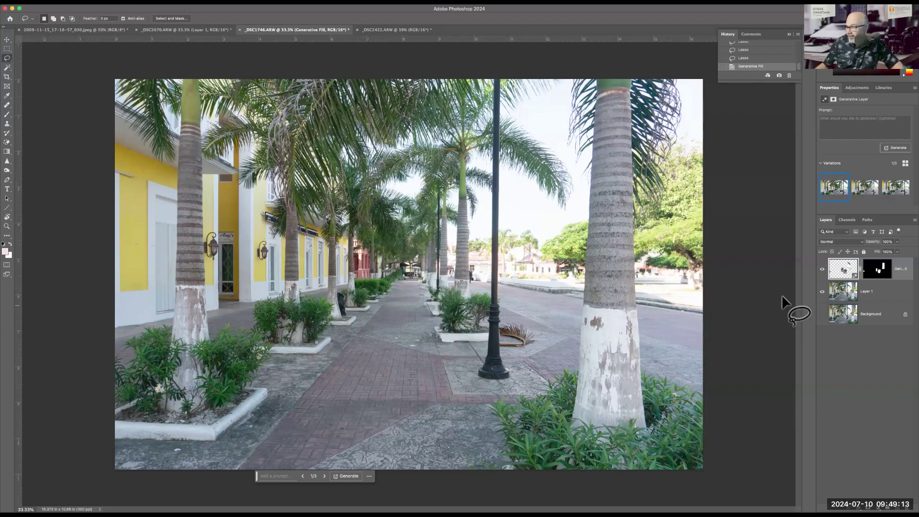
click(822, 270)
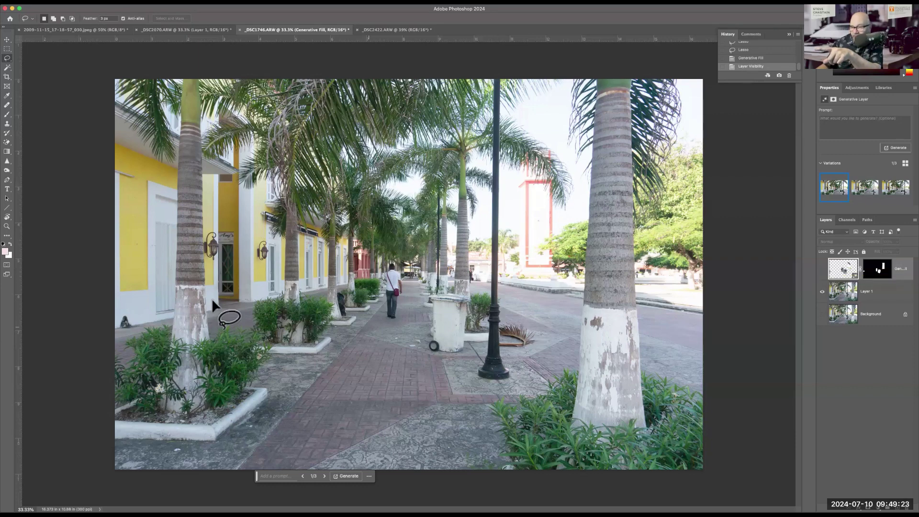
click(822, 269)
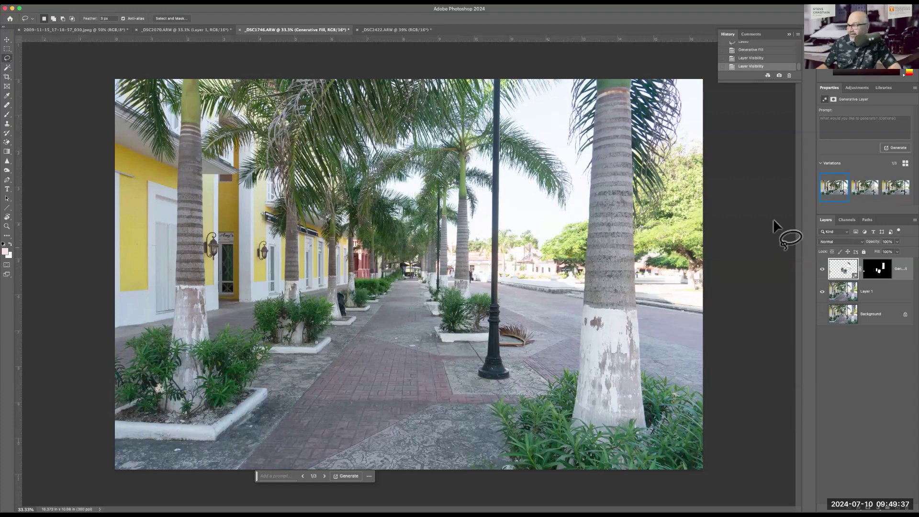
- Compare the three Generative Fill variations around the planter, walkway and former tower area, and return to the first variation
click(865, 188)
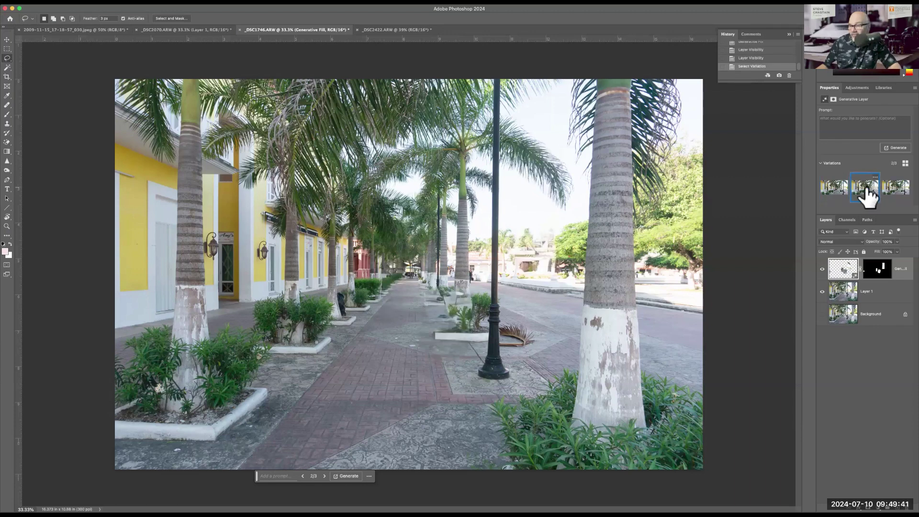
click(833, 191)
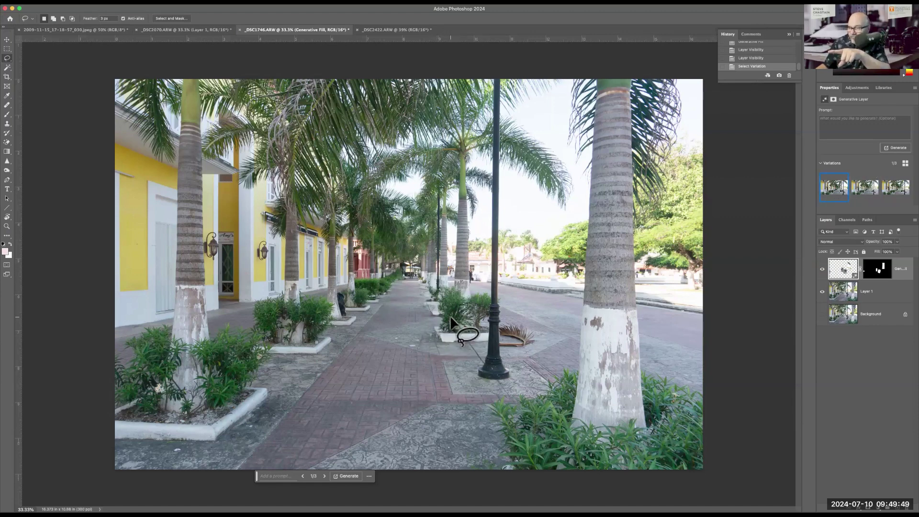
click(863, 191)
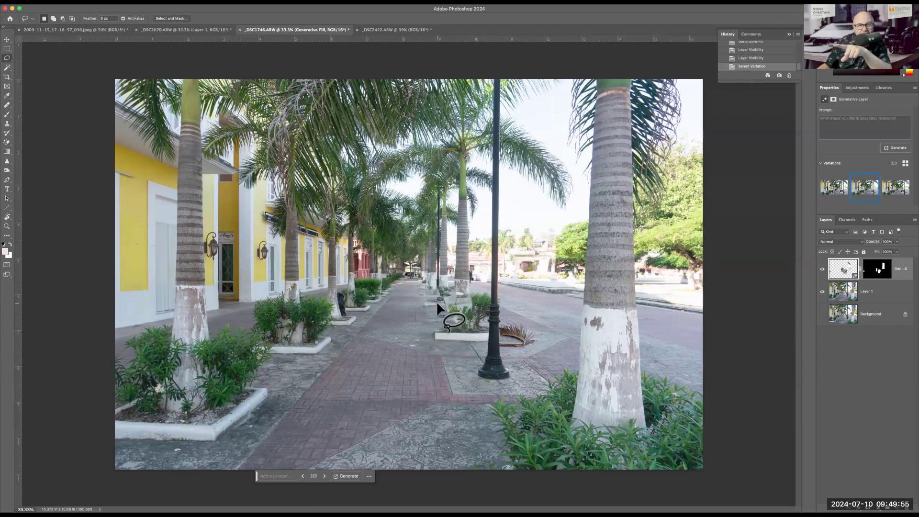
click(887, 189)
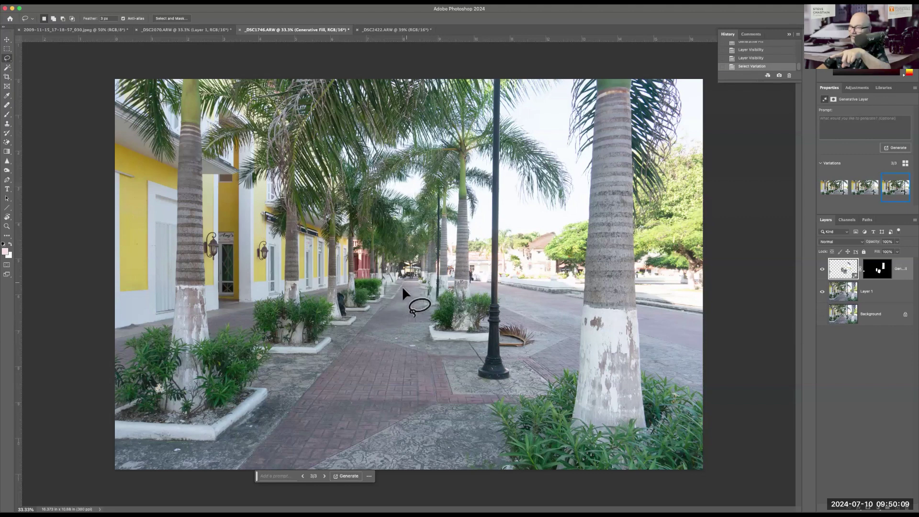
click(837, 192)
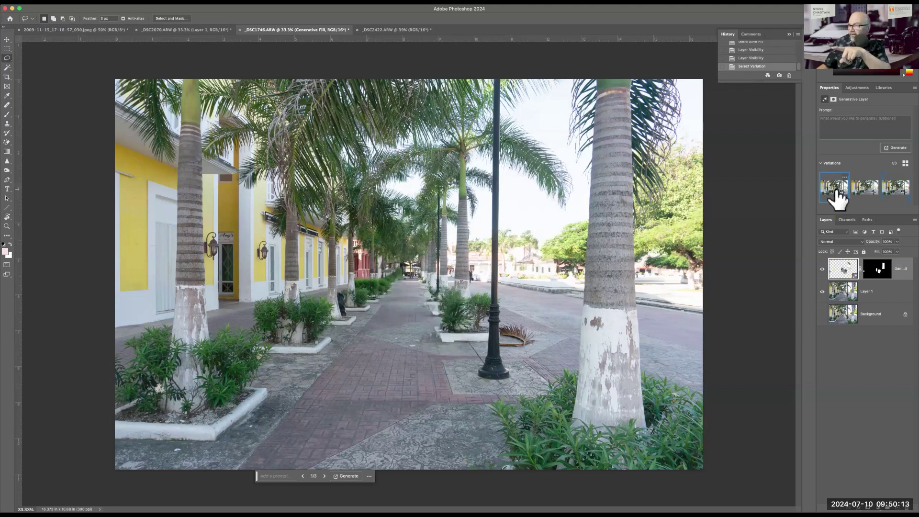
click(886, 195)
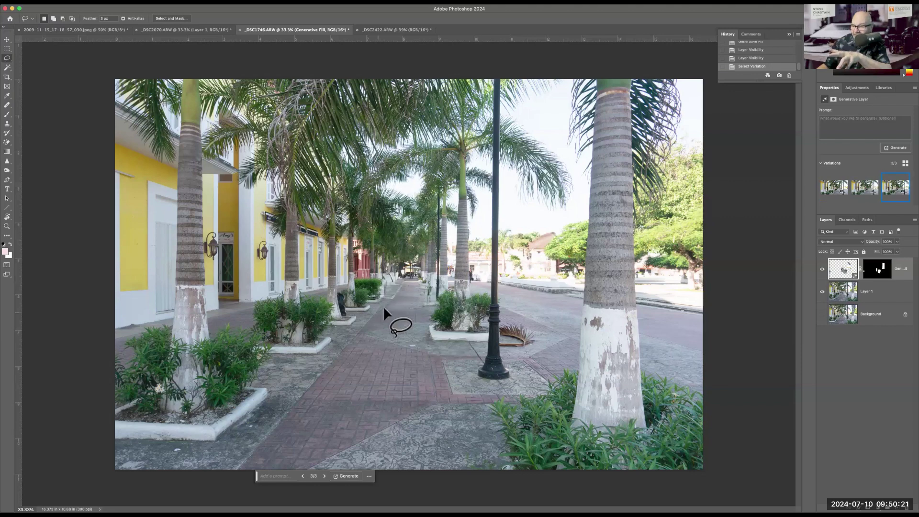
click(834, 188)
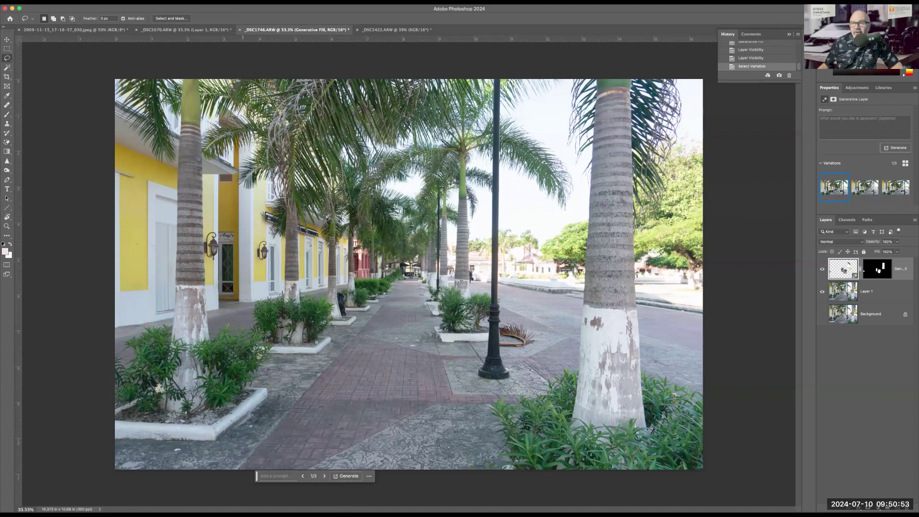
- Look through the application's commands for the setting that shows or hides the Contextual Task Bar, without changing anything
click(242, 1)
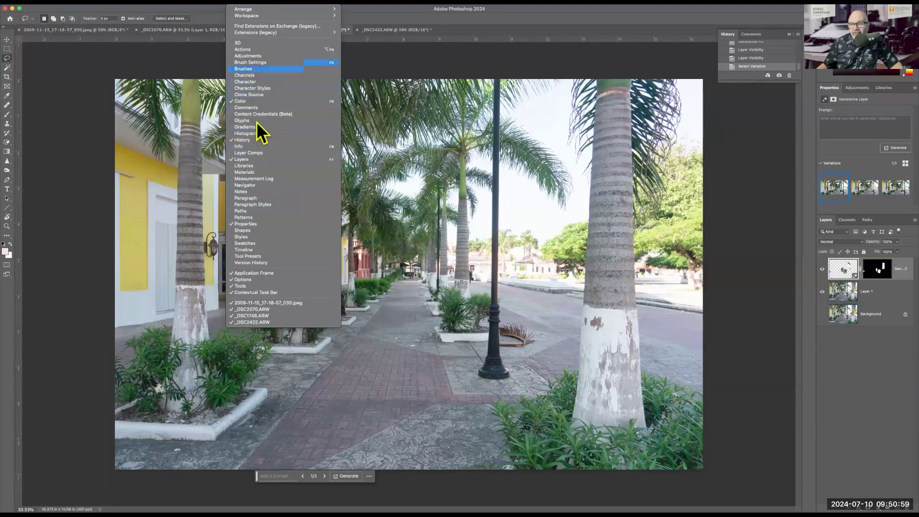
click(70, 102)
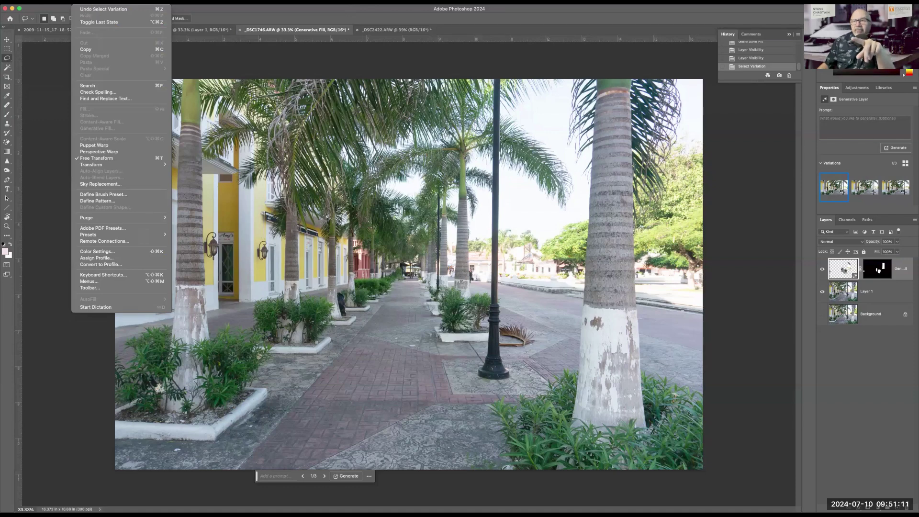
key(Right)
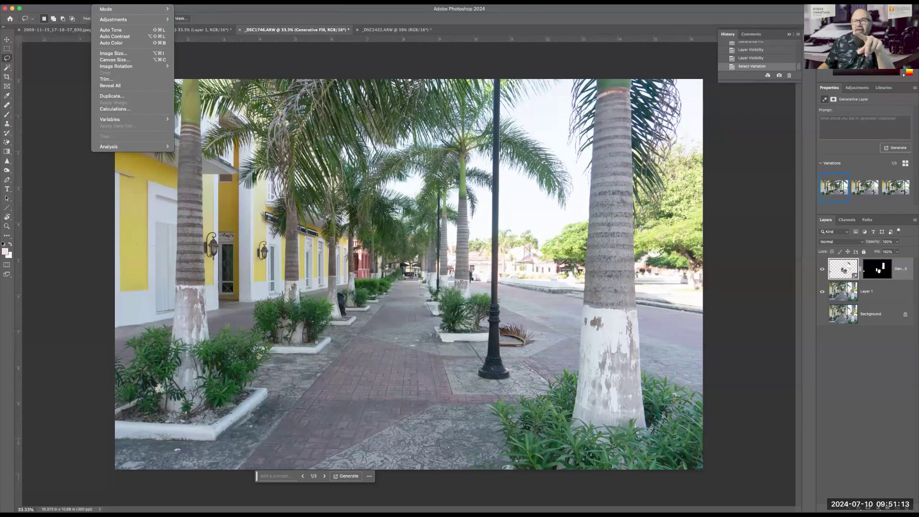
key(Right)
key(Right)
key(Right)
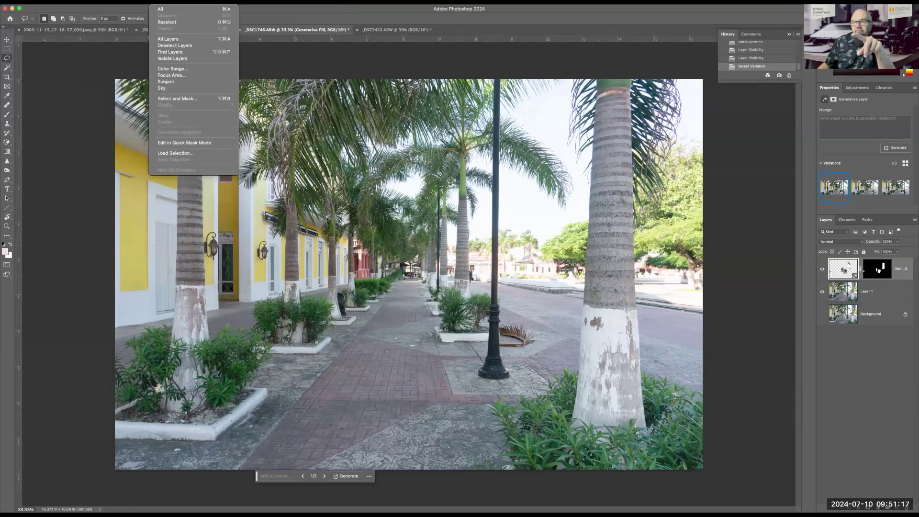
key(Right)
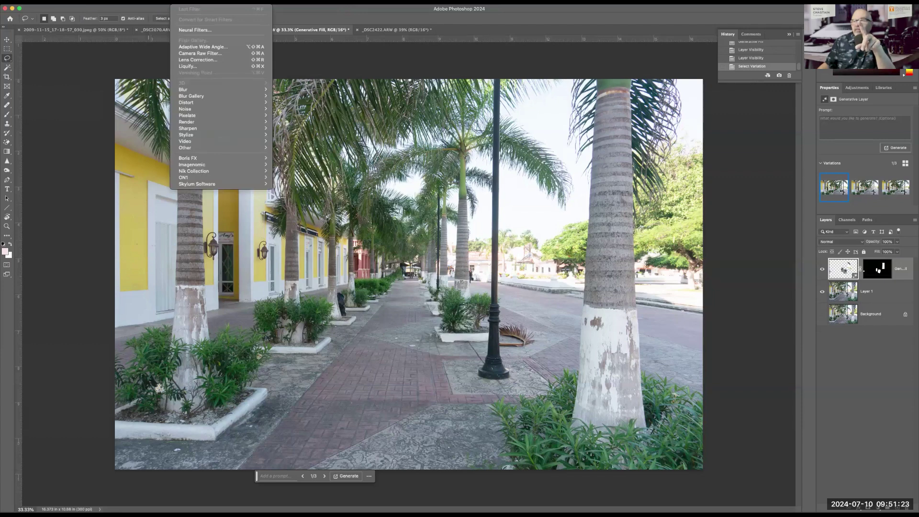
key(Right)
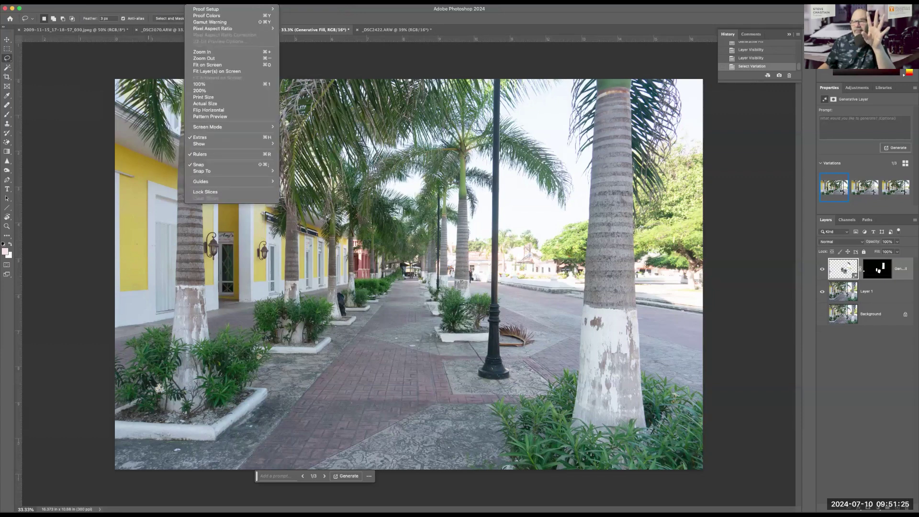
key(Right)
key(Left)
key(Left)
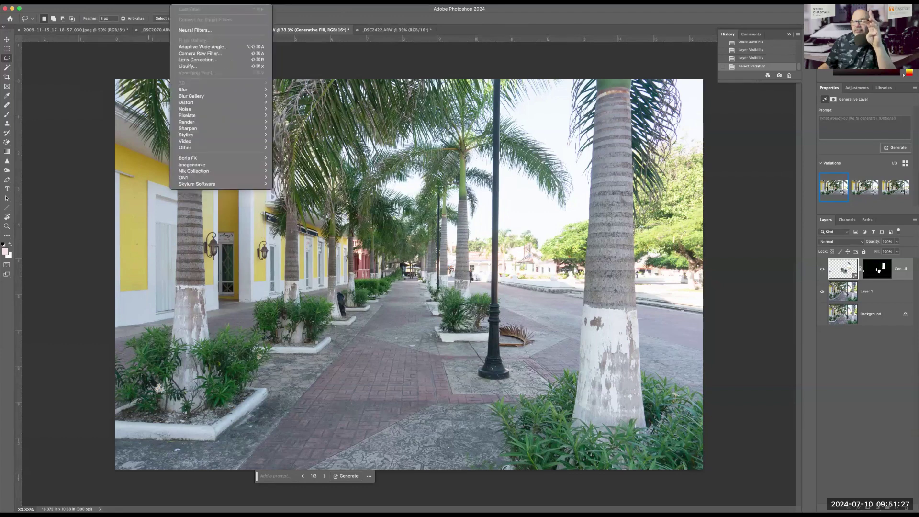
key(Right)
key(Right)
key(Right)
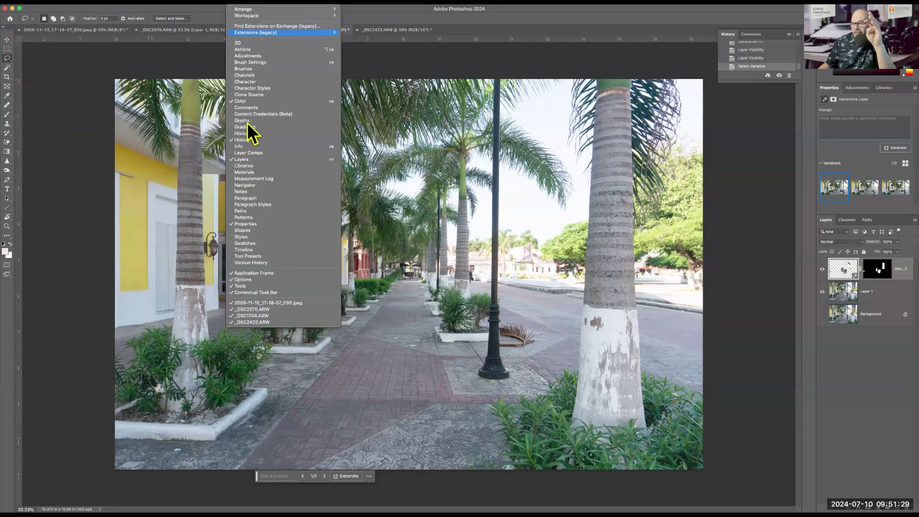
key(Escape)
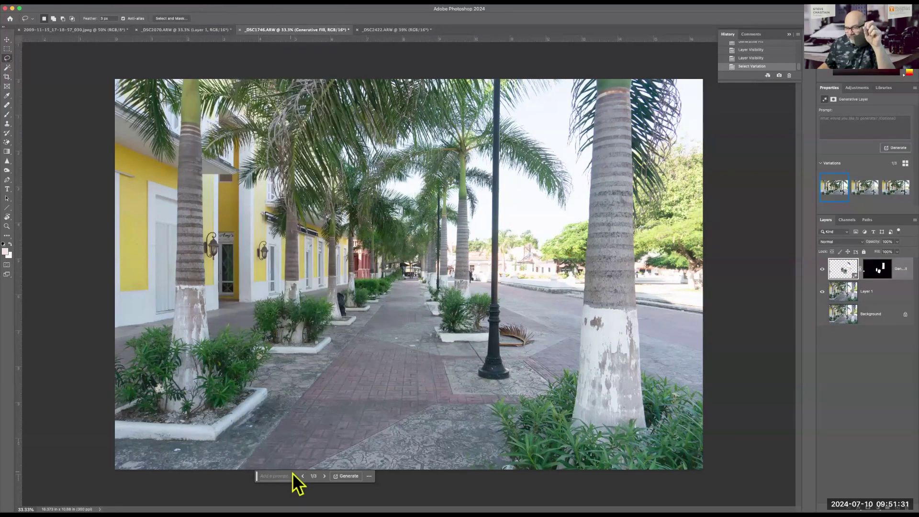
- Review the Contextual Task Bar's additional options, including Hide bar, Reset bar position and Pin bar position, and leave them without choosing any
click(370, 477)
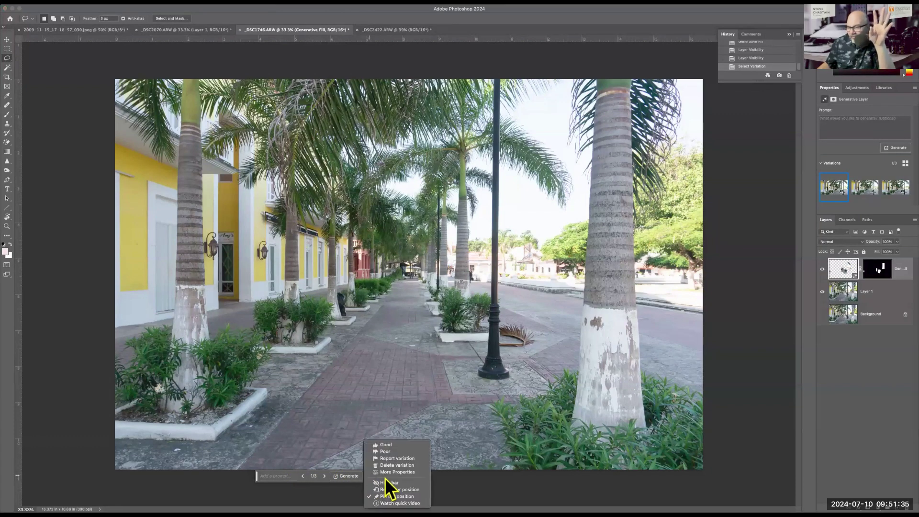
key(Down)
key(Down)
key(Down)
key(Down)
key(Down)
key(Down)
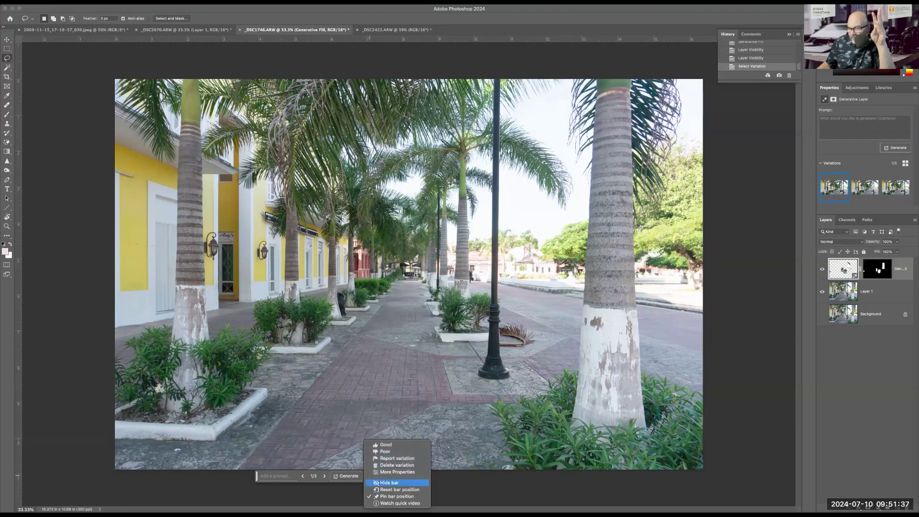
key(Up)
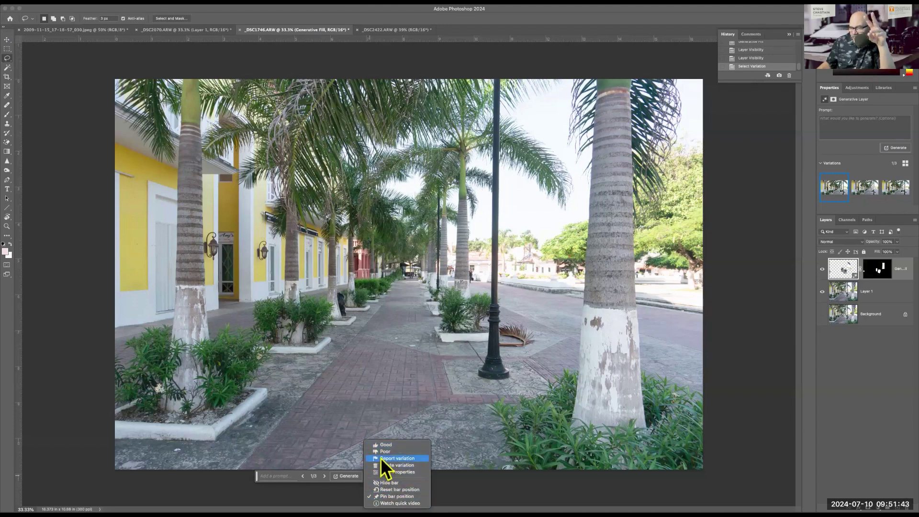
click(213, 479)
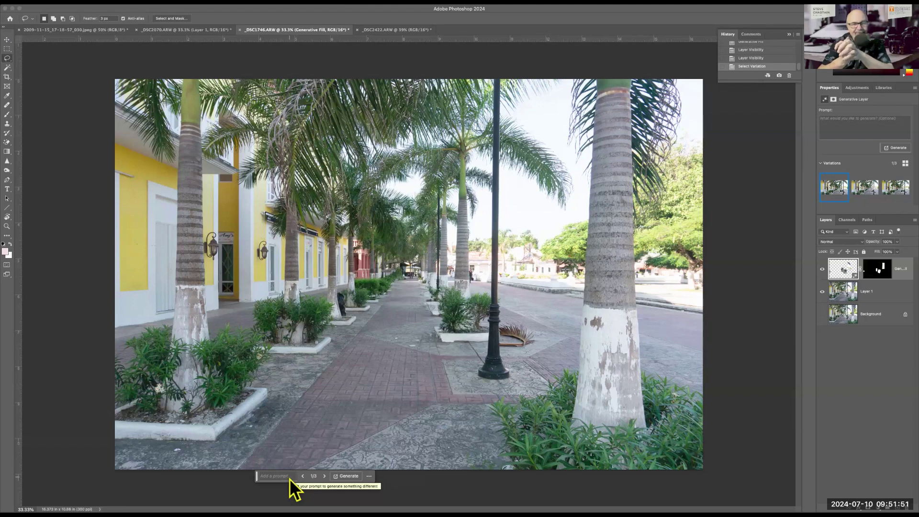
- Look at the airport photo _DSC2422.ARW again, and return to the street photo _DSC1746.ARW
click(377, 28)
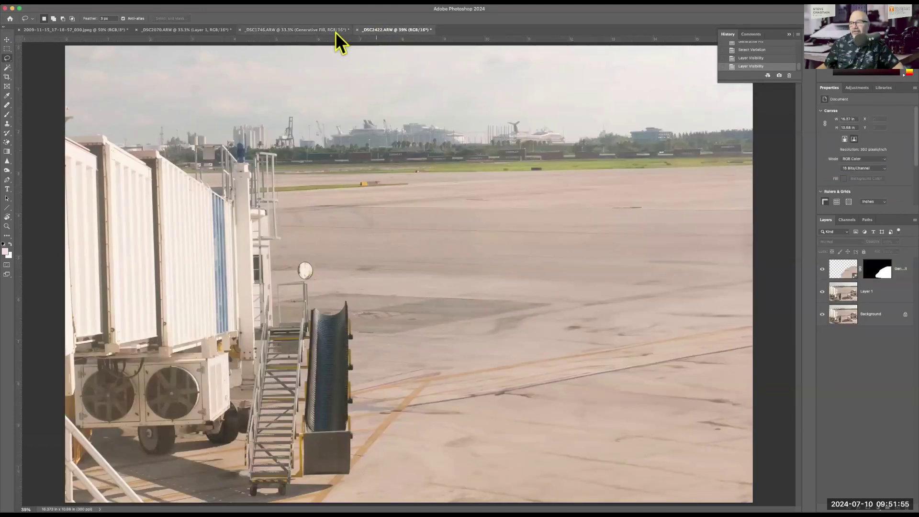
click(331, 32)
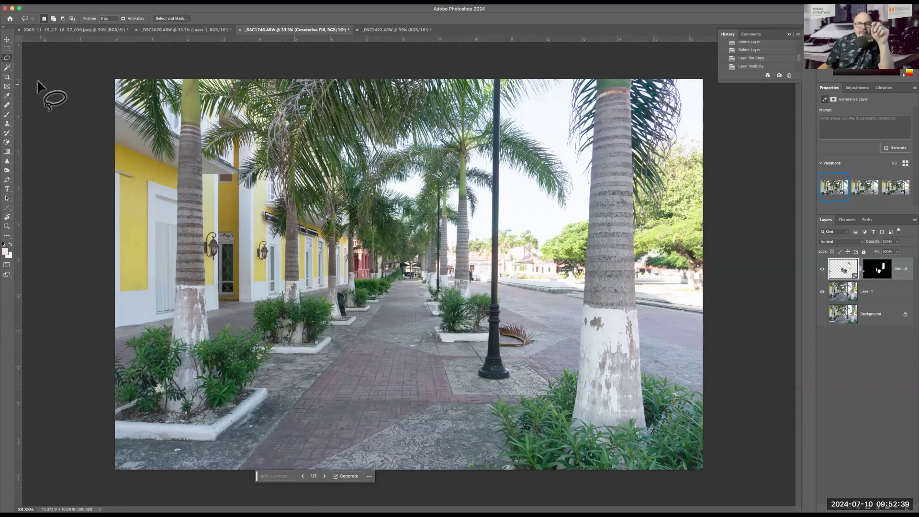
- Look through the group of healing and removal tools, and decline rasterizing the generative layer's smart object
click(9, 107)
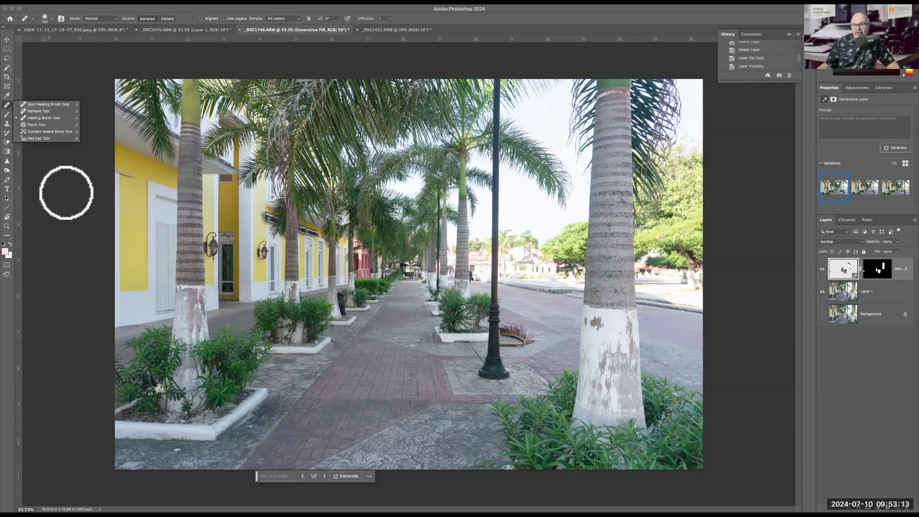
click(82, 268)
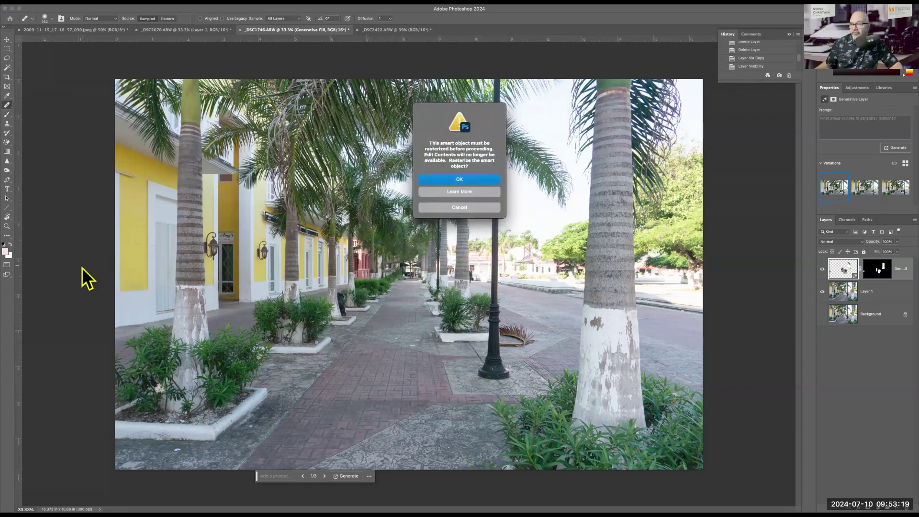
click(465, 208)
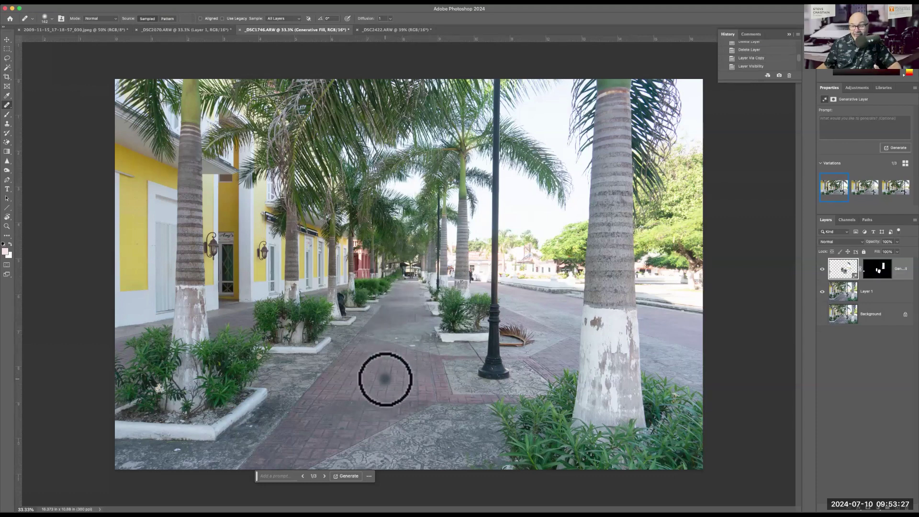
click(381, 376)
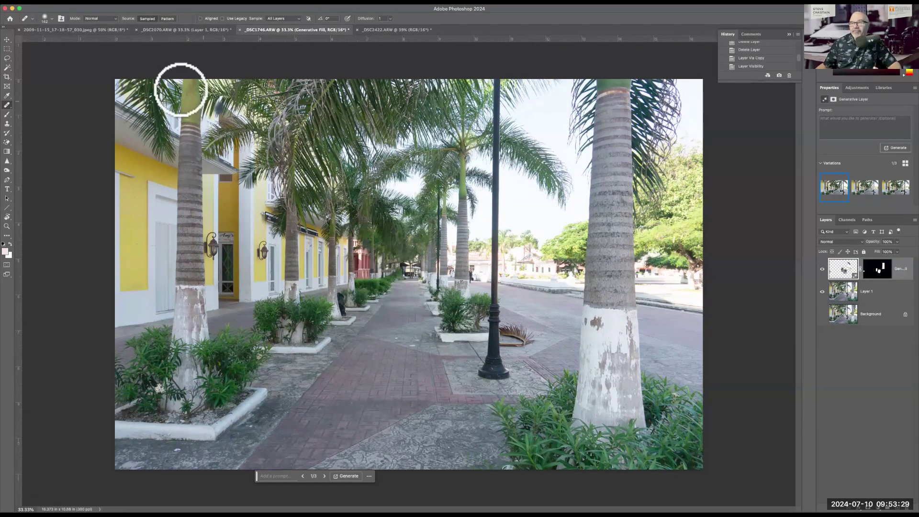
- Switch to the sunset photo _DSC2070.ARW and draw a circular selection about 2.5 in wide in the sky, above and right of the sun
click(156, 31)
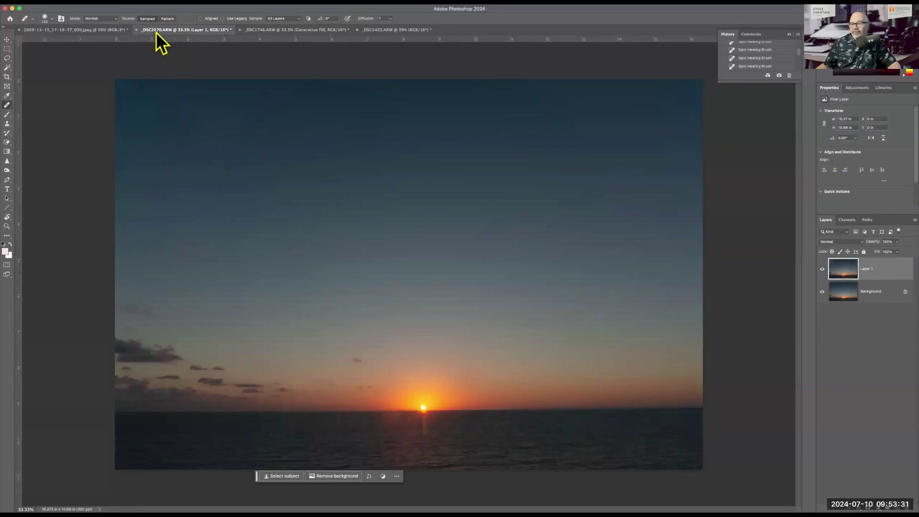
click(281, 31)
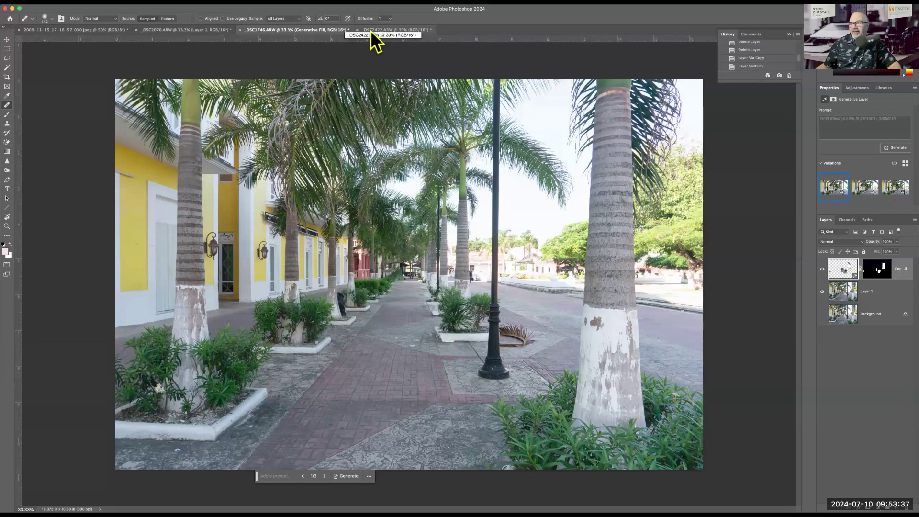
click(200, 30)
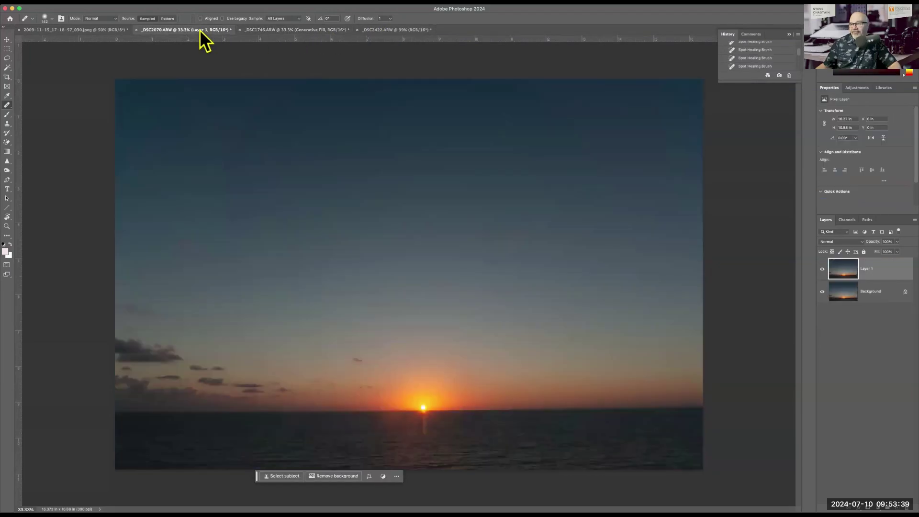
click(7, 49)
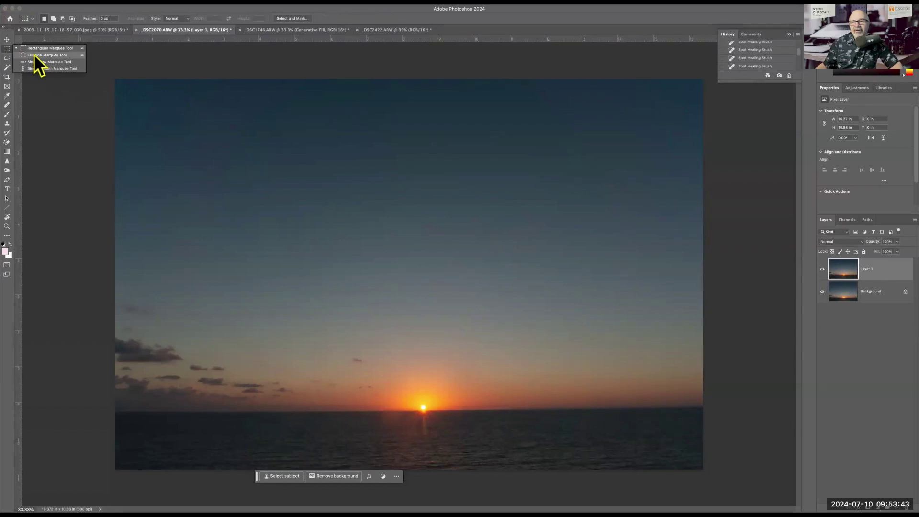
click(34, 53)
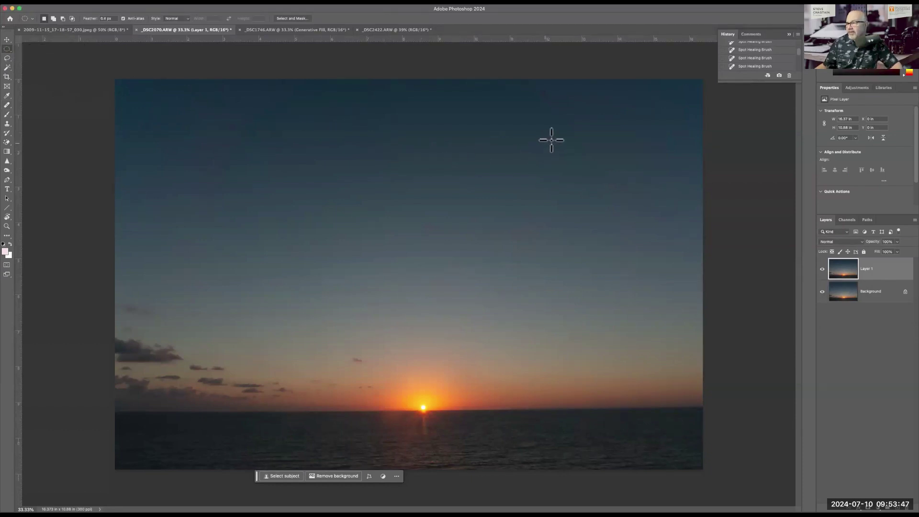
drag(550, 135, 642, 224)
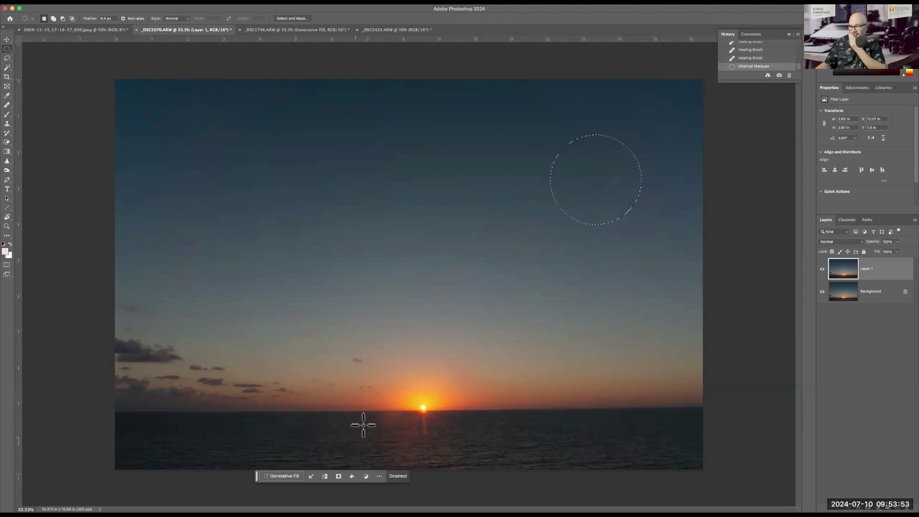
- Run Generative Fill on the circular sky selection with the prompt "Full Moon"
click(287, 477)
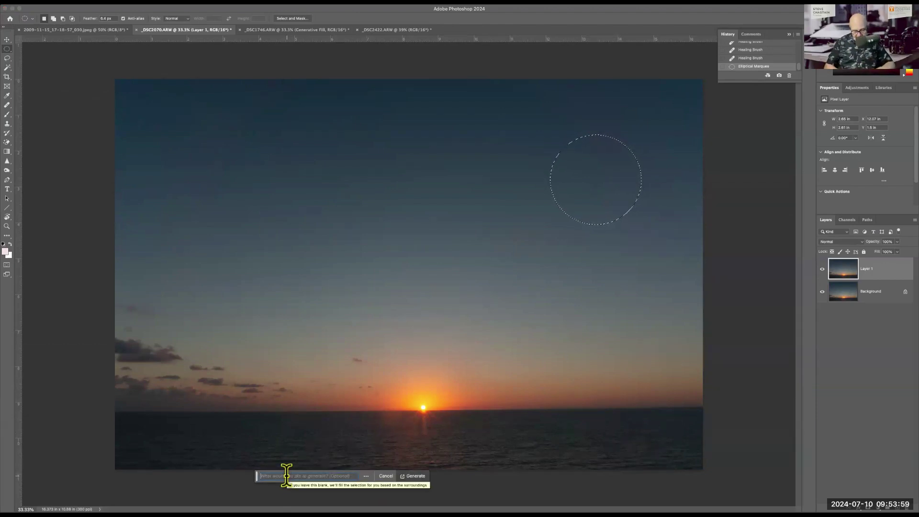
text(F)
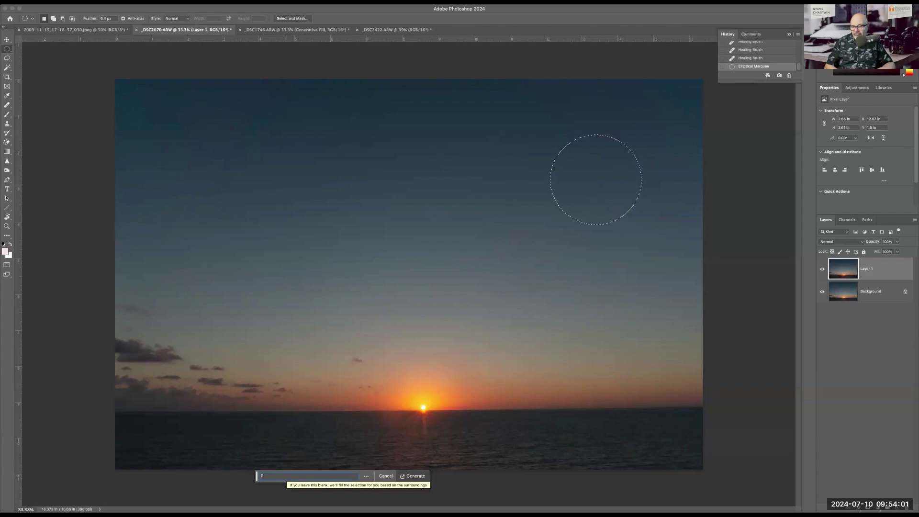
text(ull Moon)
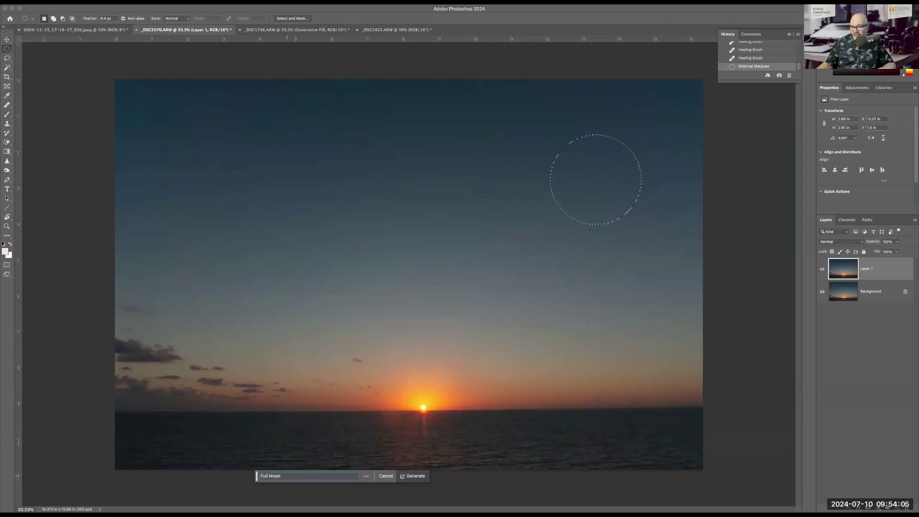
click(415, 476)
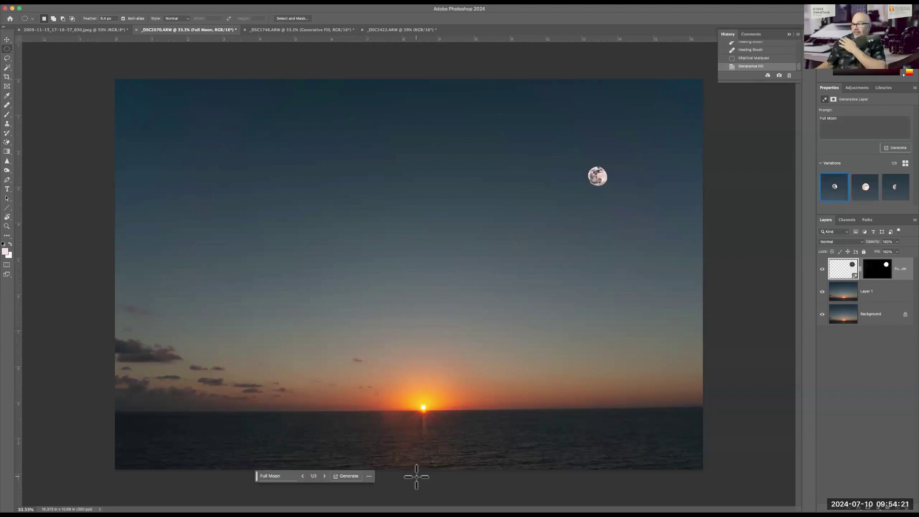
- Compare the moon variations, choose the second one, and lower the moon layer's opacity to about 73%
click(864, 189)
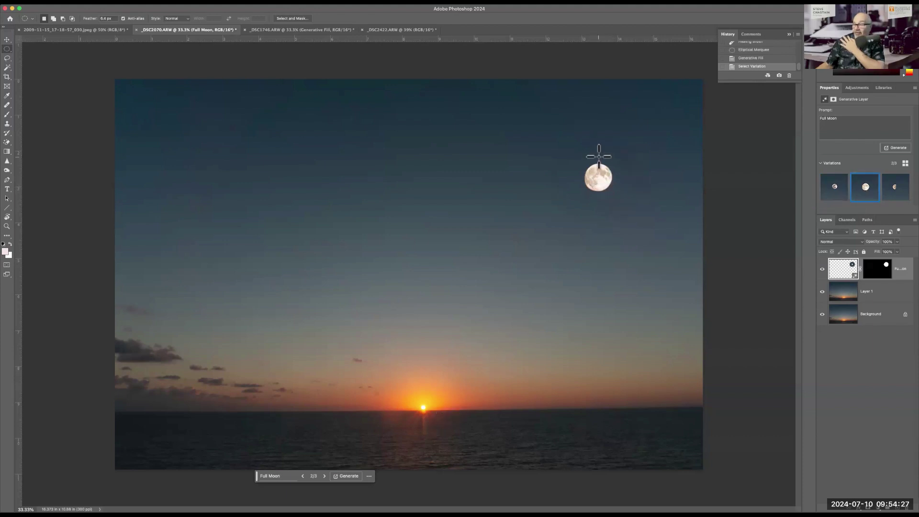
click(888, 188)
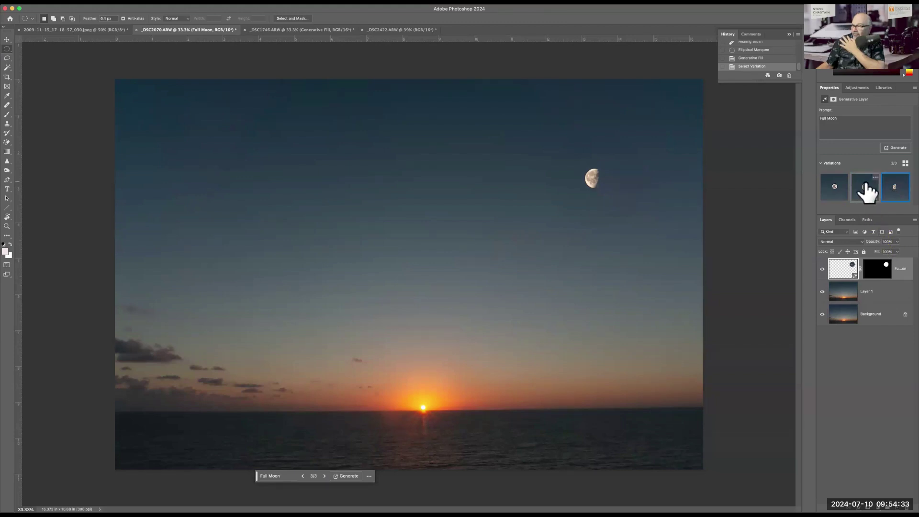
click(865, 190)
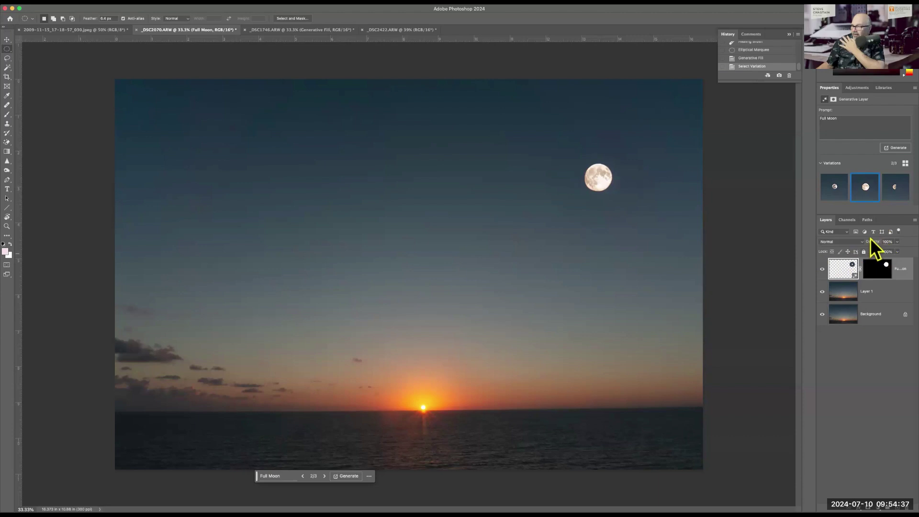
mouse_move(870, 242)
mouse_down()
mouse_move(857, 246)
mouse_move(867, 246)
mouse_up()
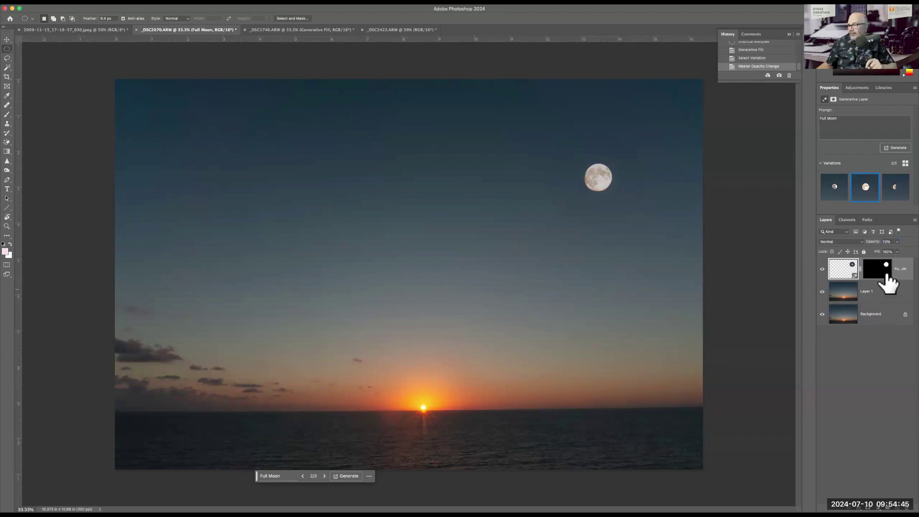
- On Layer 1, lasso a tall triangular area about 2.7 by 4.5 in across the horizon, right of the sun
click(886, 295)
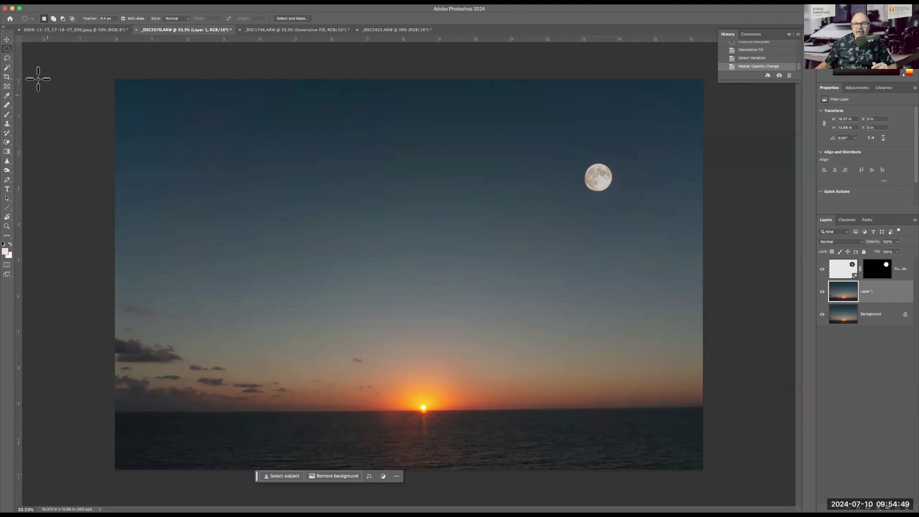
click(8, 58)
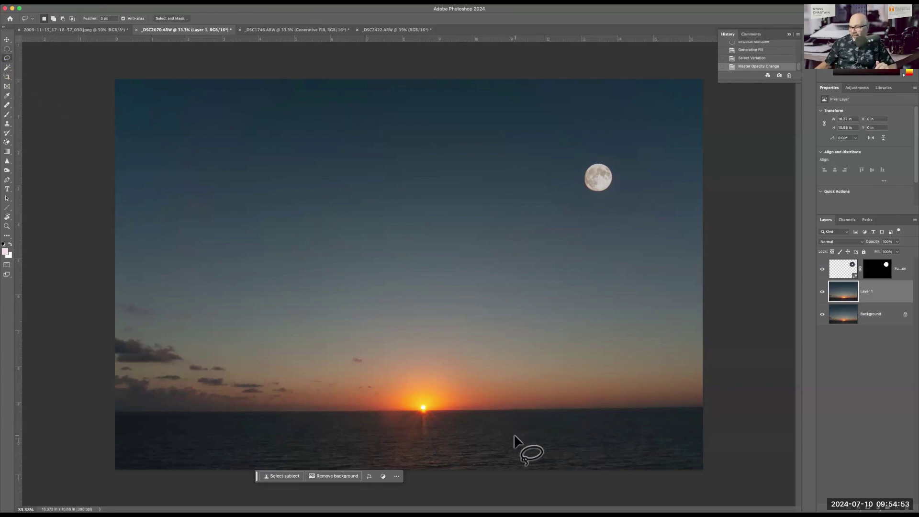
mouse_move(504, 435)
mouse_down()
mouse_move(594, 436)
mouse_move(557, 334)
mouse_up()
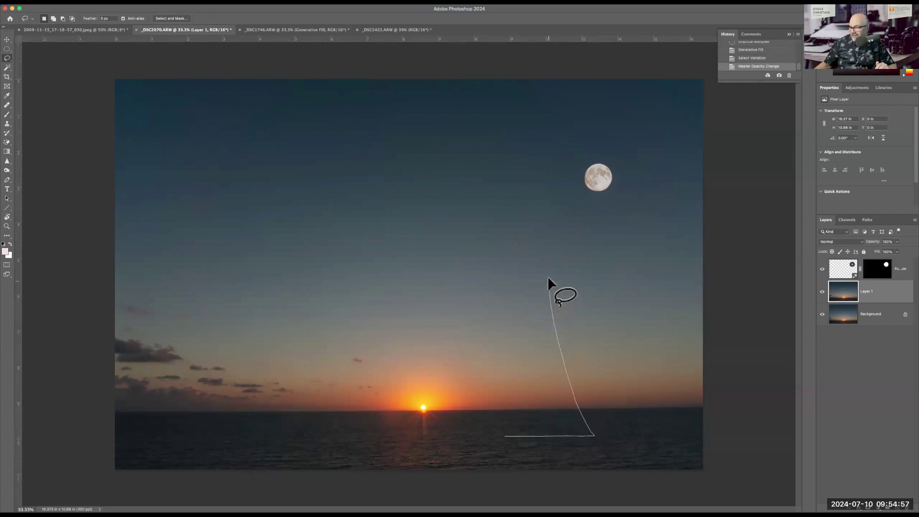
drag(548, 279, 539, 298)
drag(499, 410, 507, 436)
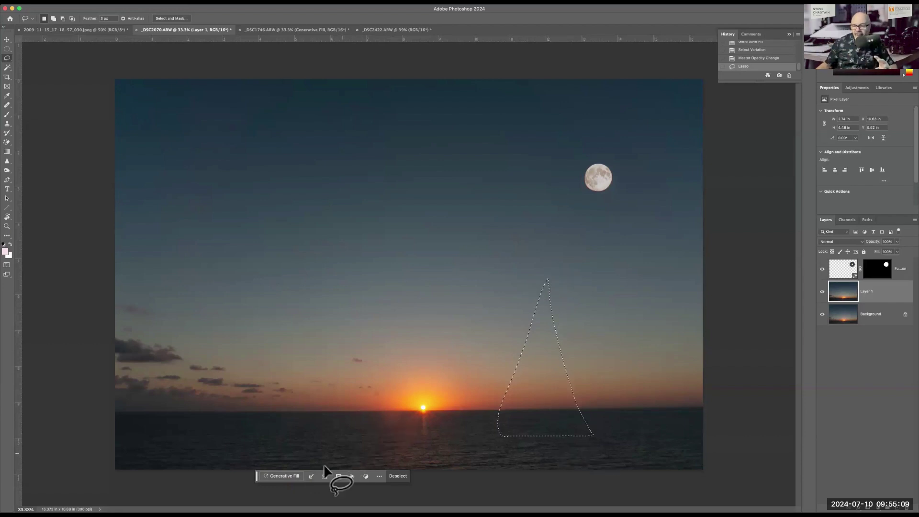
- Run Generative Fill on the triangular horizon selection with the prompt "sailboat"
click(285, 476)
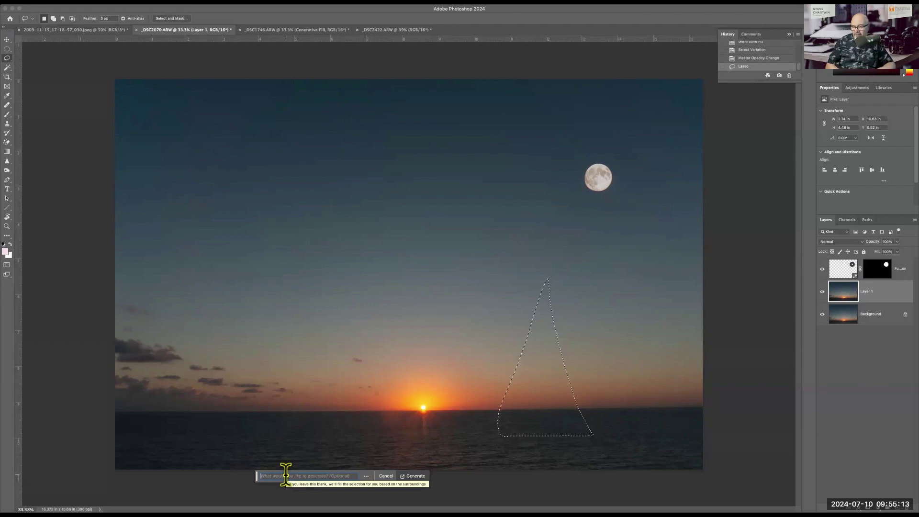
text(sails)
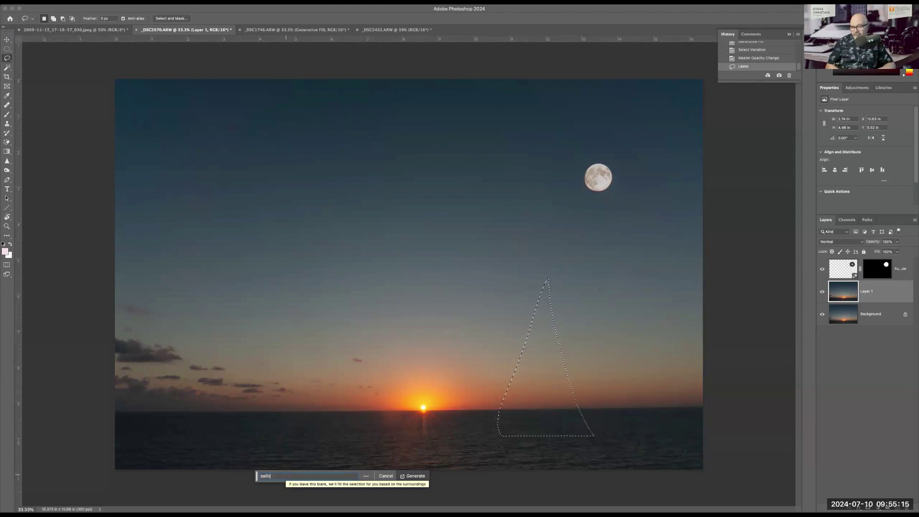
key(BackSpace)
text(boat)
key(Return)
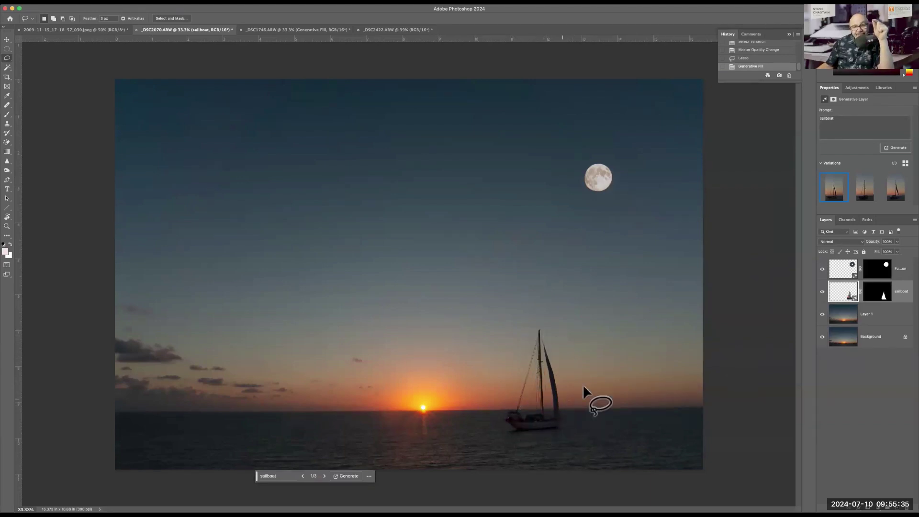
- Compare the three sailboat variations and choose the first one
click(862, 198)
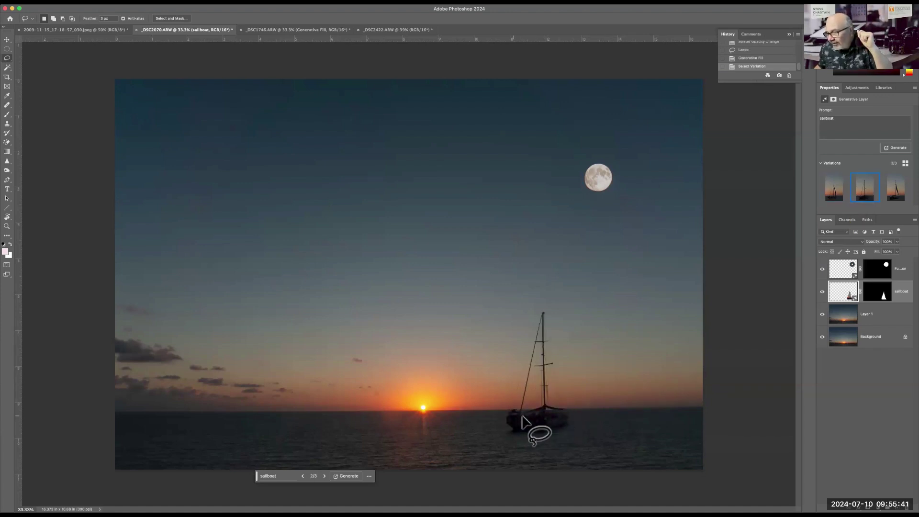
click(888, 196)
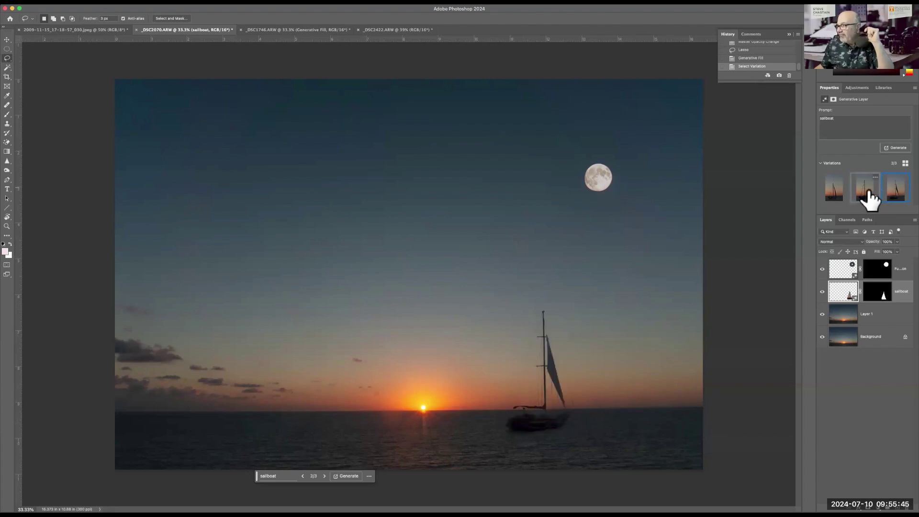
click(865, 191)
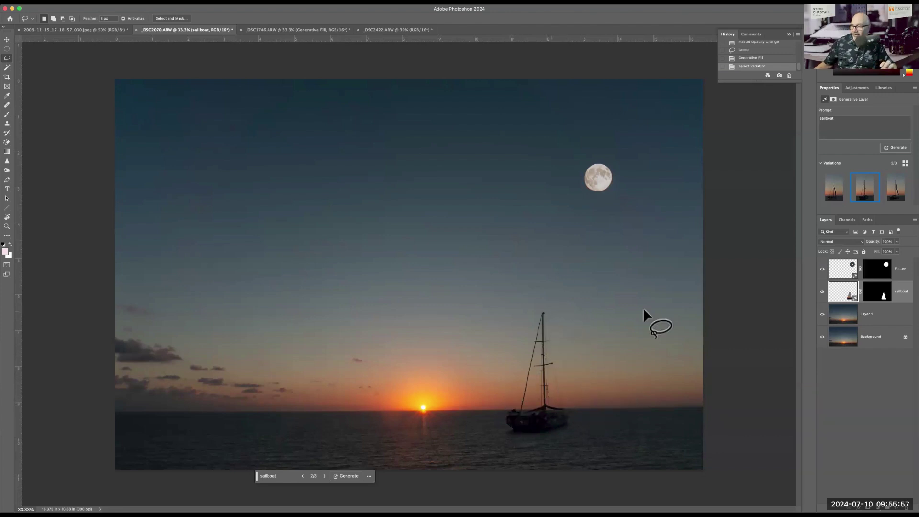
click(835, 195)
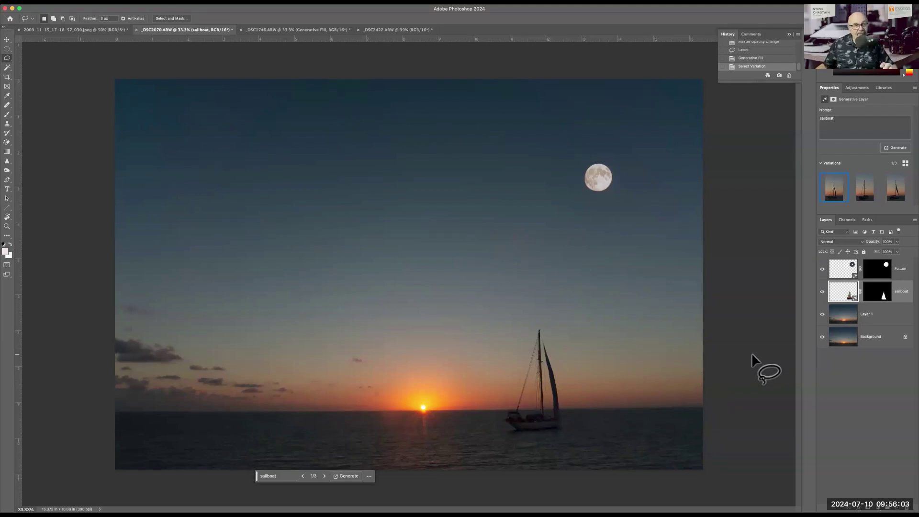
- In the airport photo _DSC2422.ARW, lasso a large area about 8 by 6.5 in over the empty tarmac, reaching the right image edge
click(296, 28)
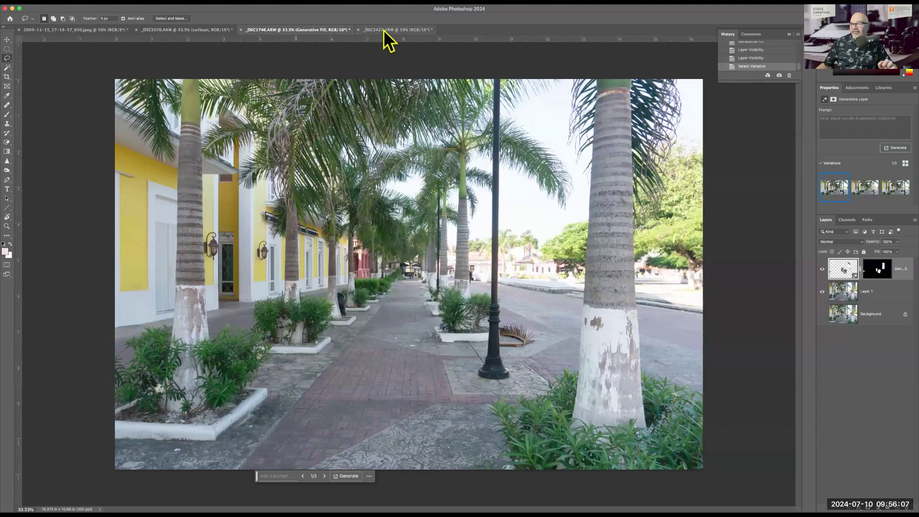
click(383, 29)
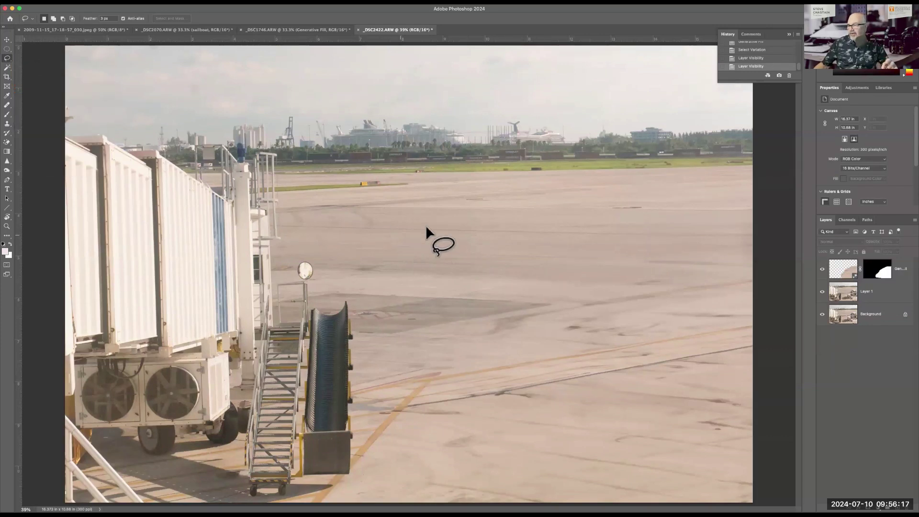
mouse_move(426, 227)
mouse_down()
mouse_move(725, 234)
mouse_move(762, 243)
mouse_move(764, 453)
mouse_move(410, 414)
mouse_move(419, 274)
mouse_up()
drag(424, 229, 427, 222)
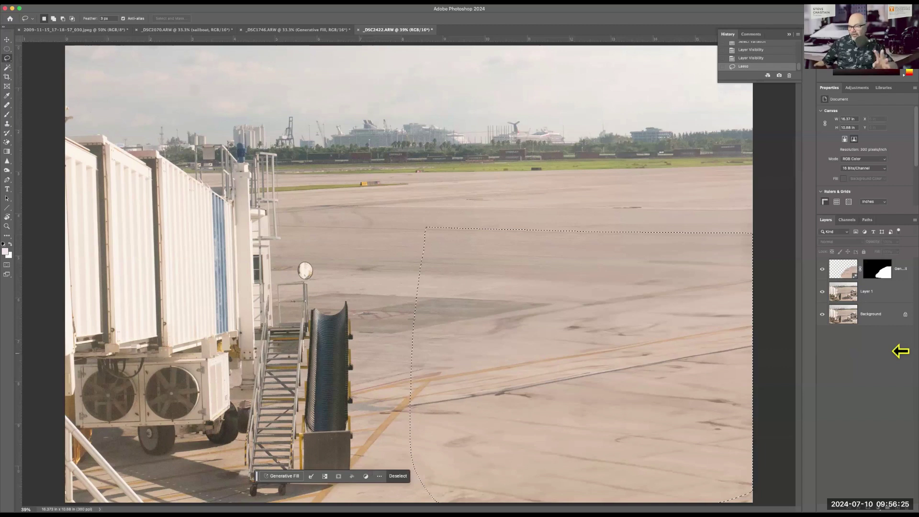
- Run Generative Fill on the tarmac selection with the prompt "an old airplane"
click(284, 476)
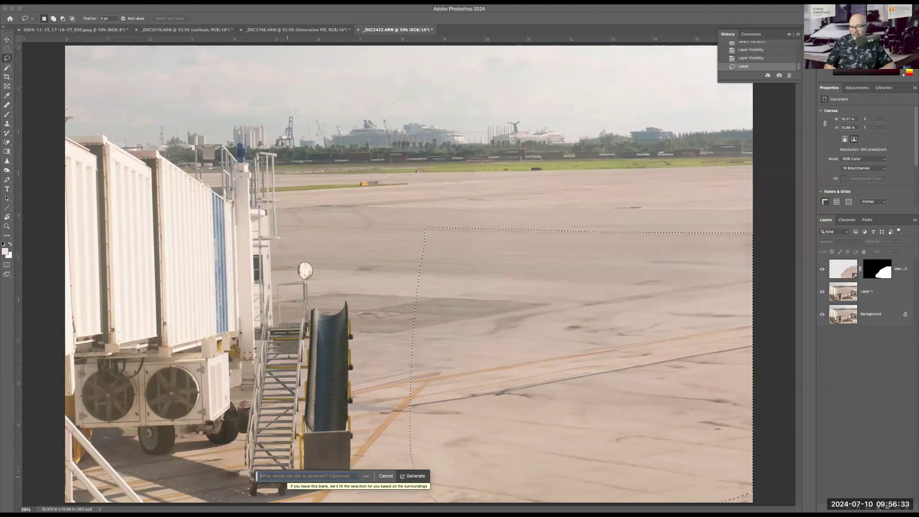
text(an old ai)
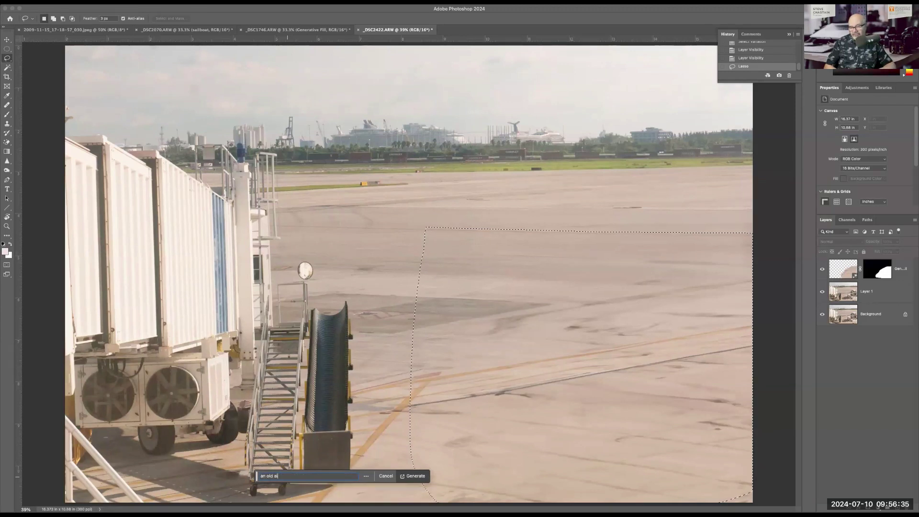
text(rplane)
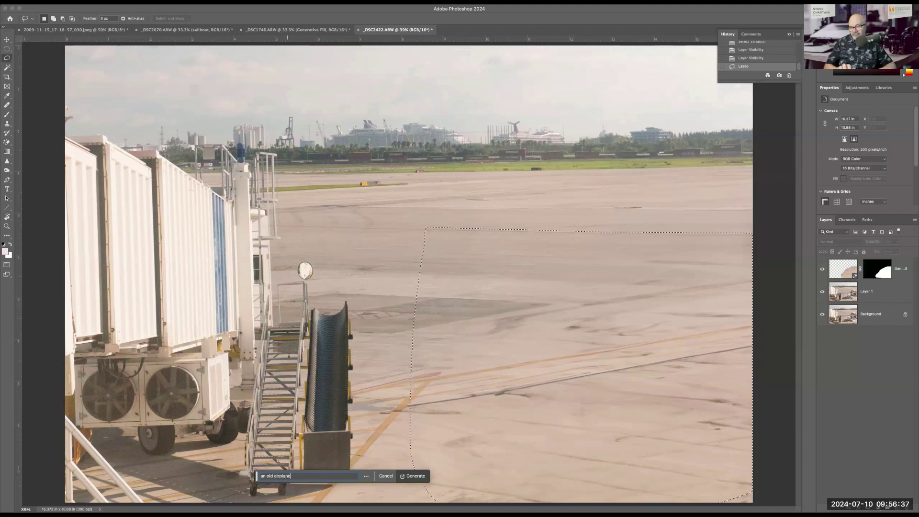
key(Return)
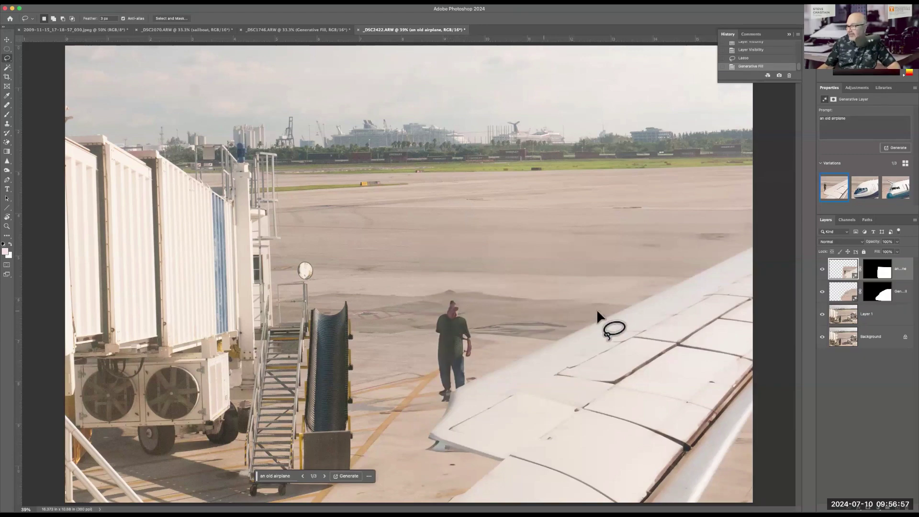
- Compare the three airplane variations and choose the second one
click(865, 194)
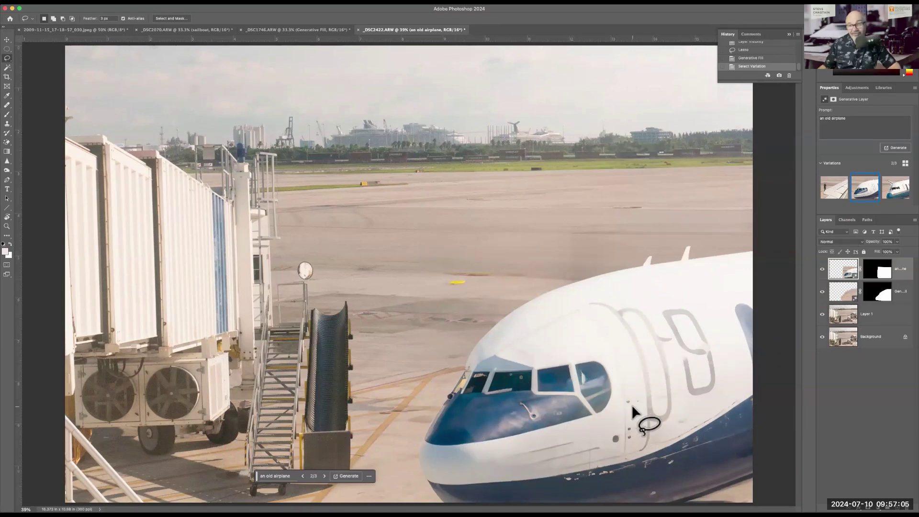
click(887, 193)
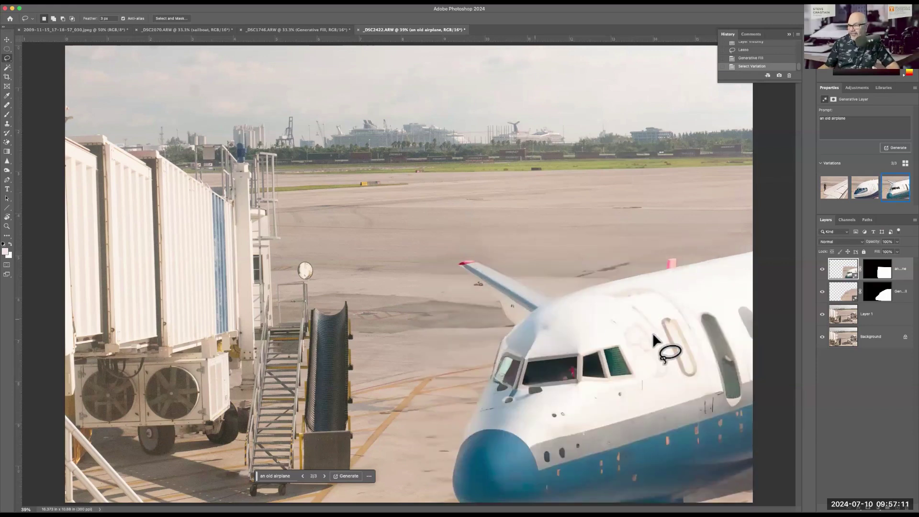
click(866, 188)
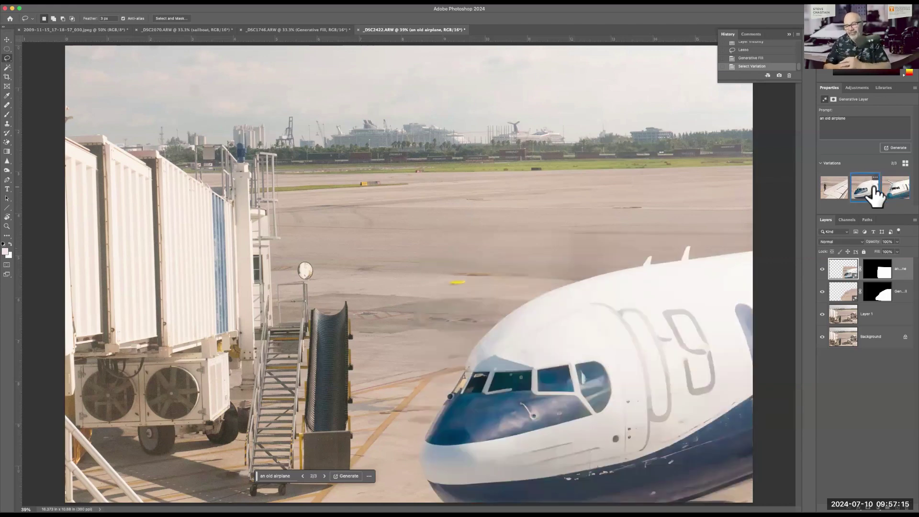